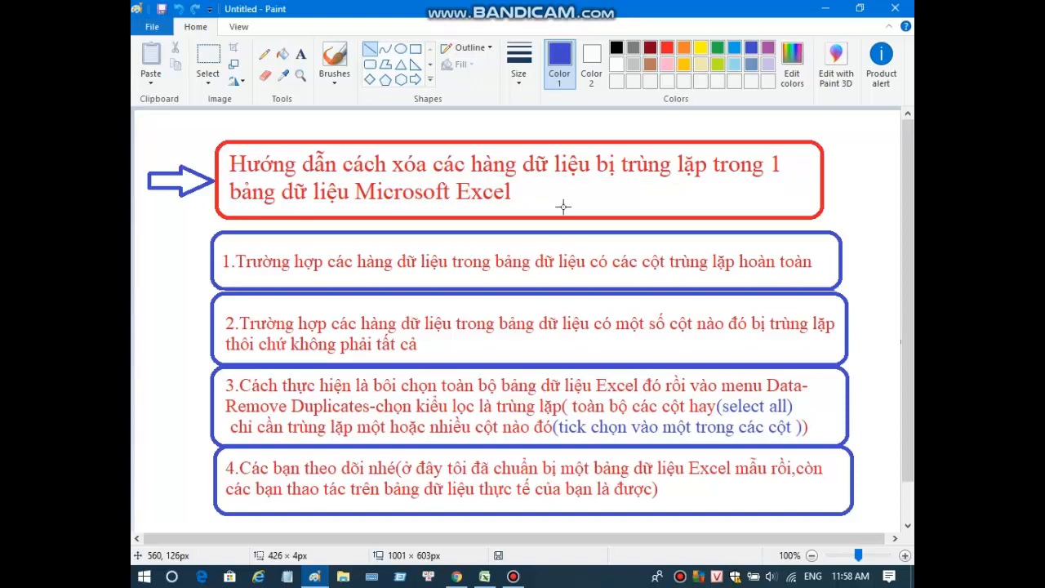
Switch to Excel and look over the sample data tables on Sheet2 and Sheet1
left_click(484, 577)
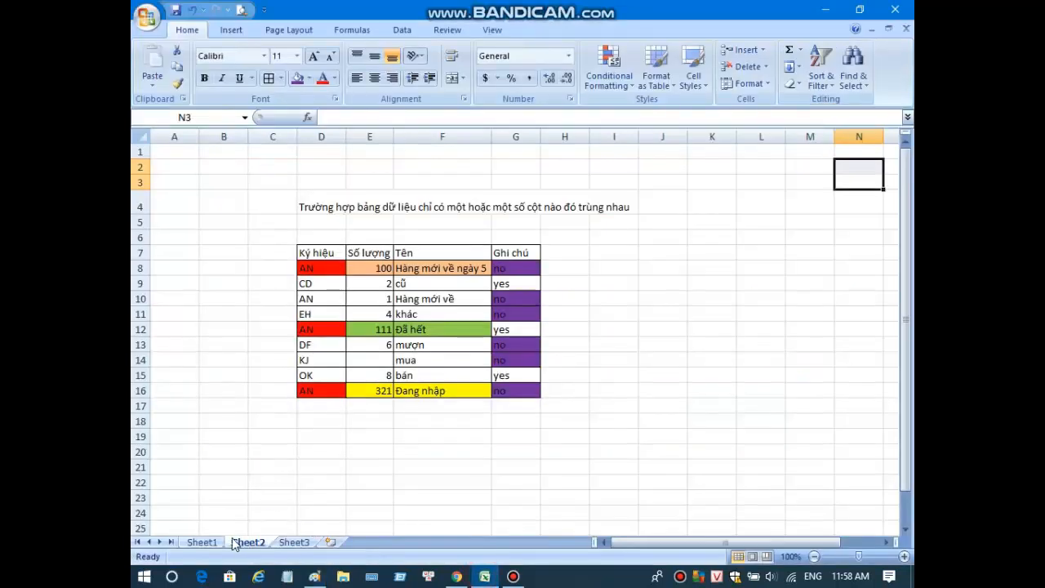
left_click(201, 542)
left_click(247, 542)
left_click(214, 543)
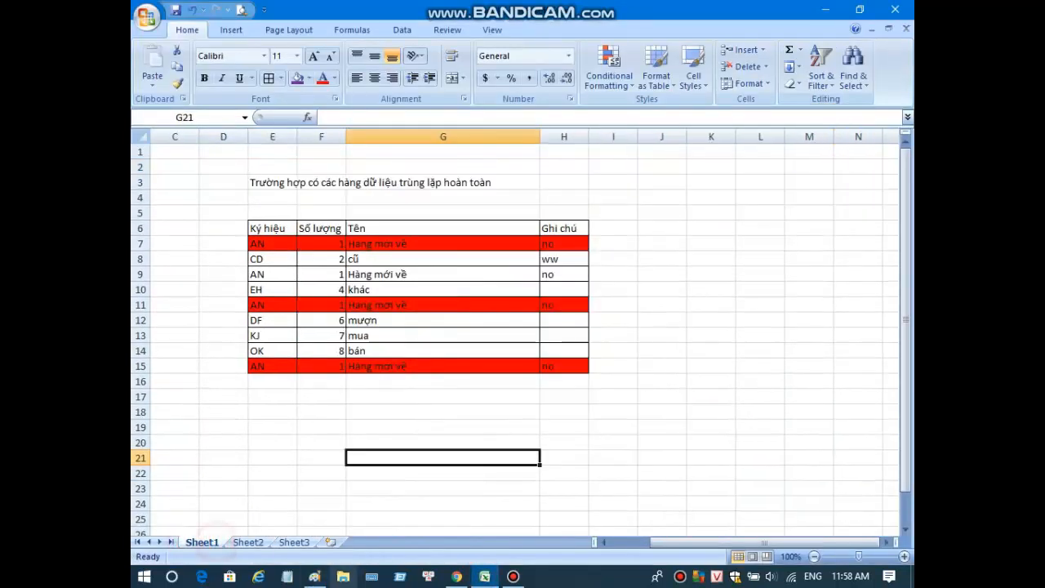
Switch to Paint, draw a blue right-pointing arrow about 69 × 27 px beside item 1, and underline its text with a straight line
left_click(315, 576)
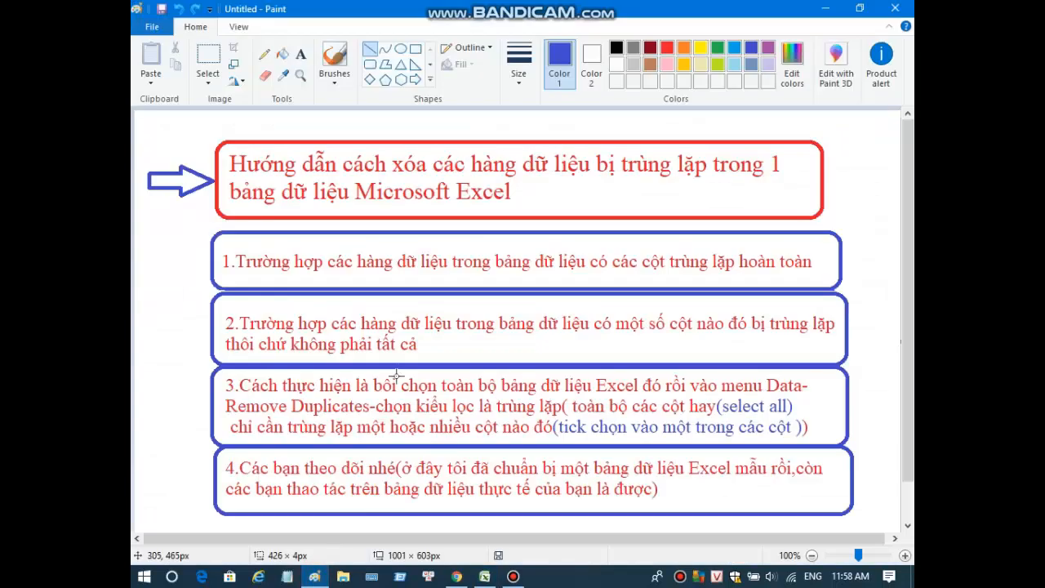
left_click(415, 79)
left_click_drag(151, 251, 204, 272)
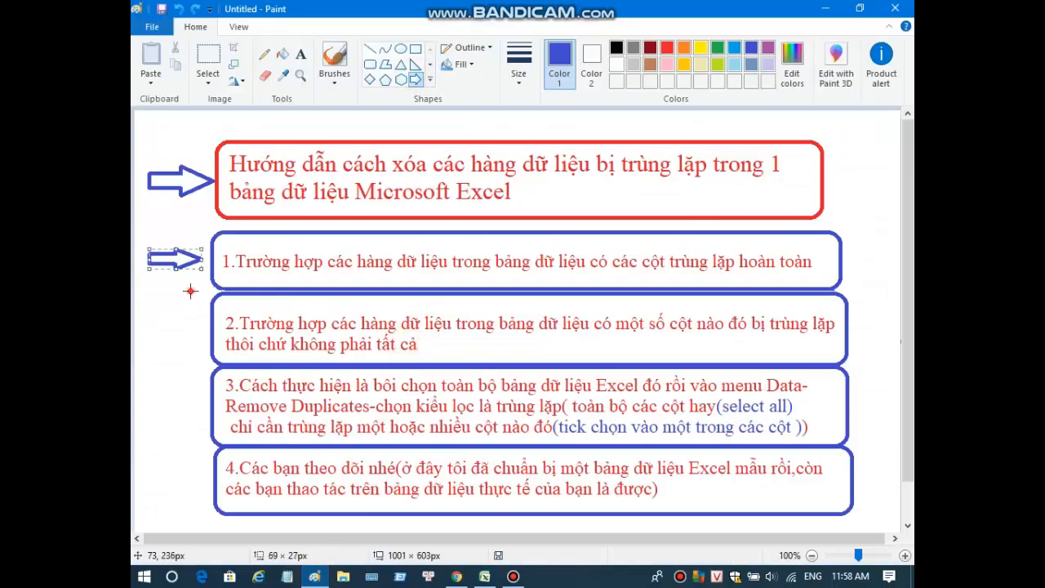
left_click(370, 49)
left_click_drag(222, 269, 824, 272)
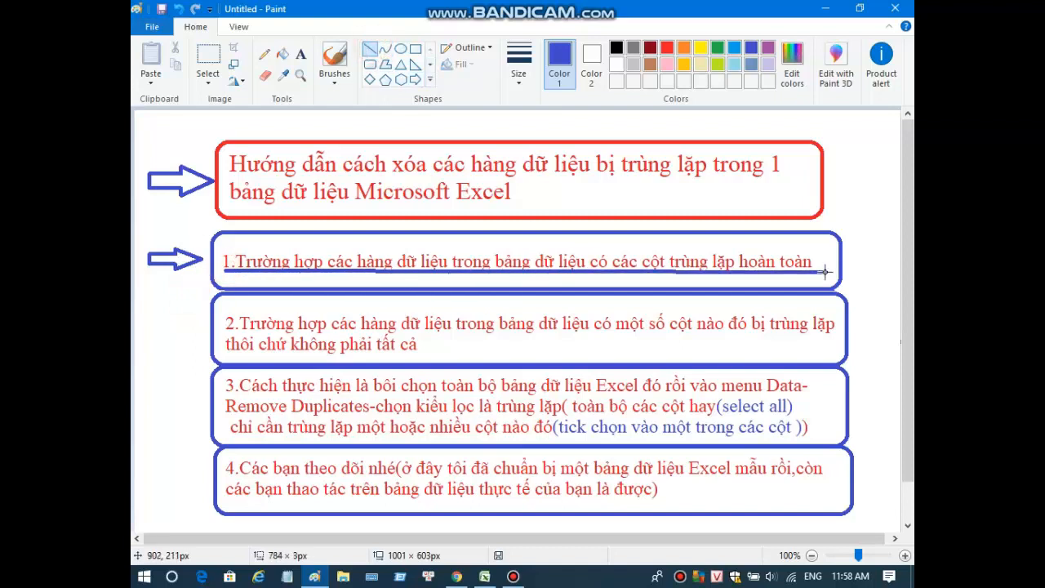
Switch to Excel and set the font size of the title in row 3 of Sheet1 to 24
left_click(490, 576)
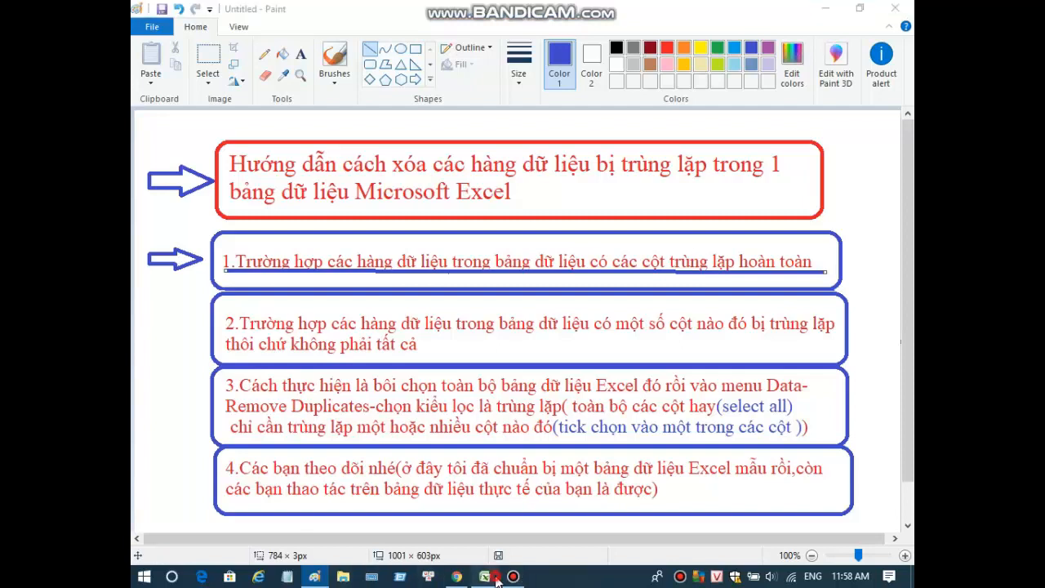
left_click(209, 542)
left_click(301, 439)
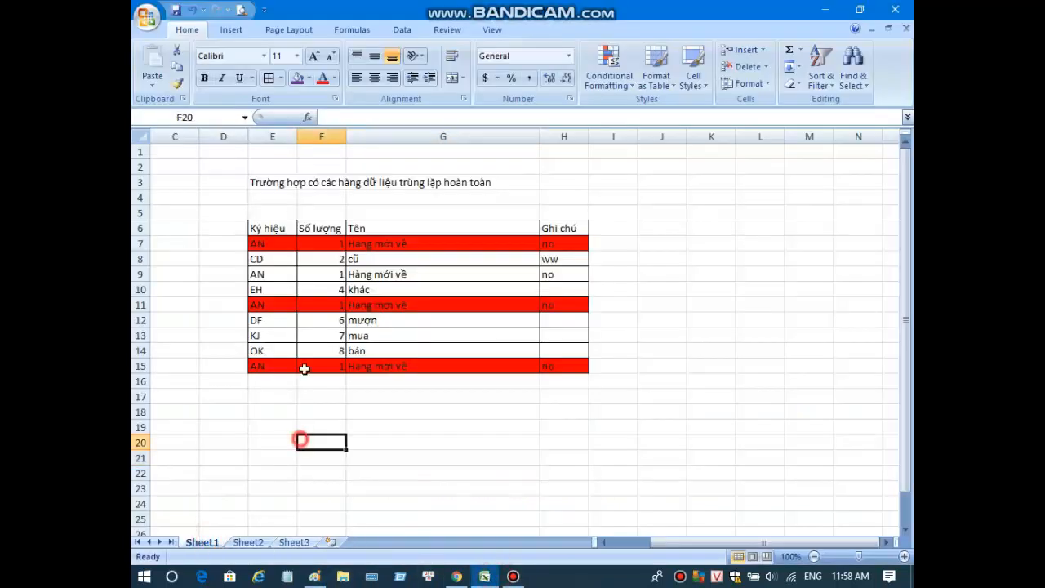
left_click(257, 181)
left_click_drag(257, 181, 522, 182)
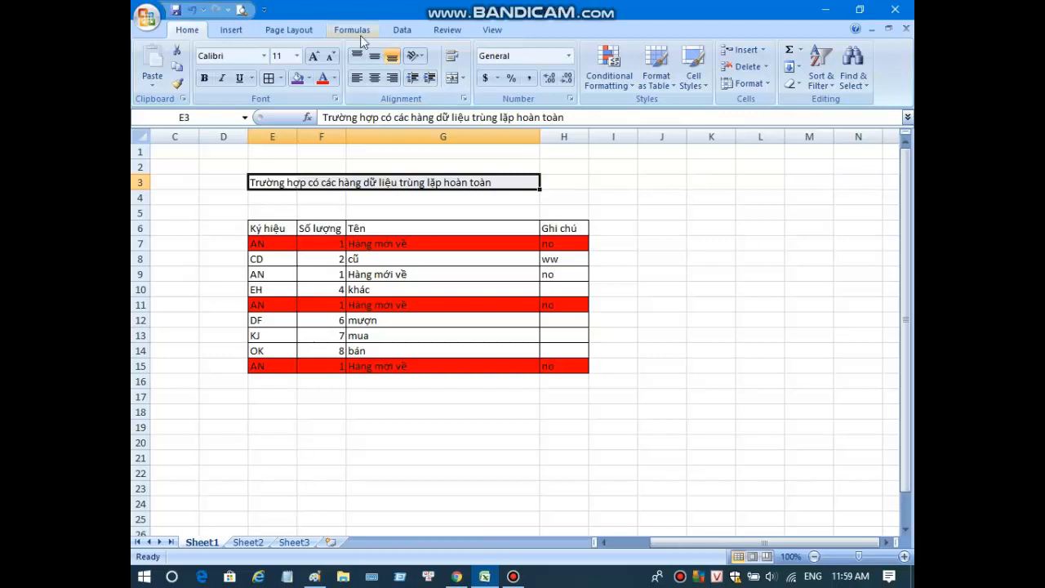
left_click(296, 55)
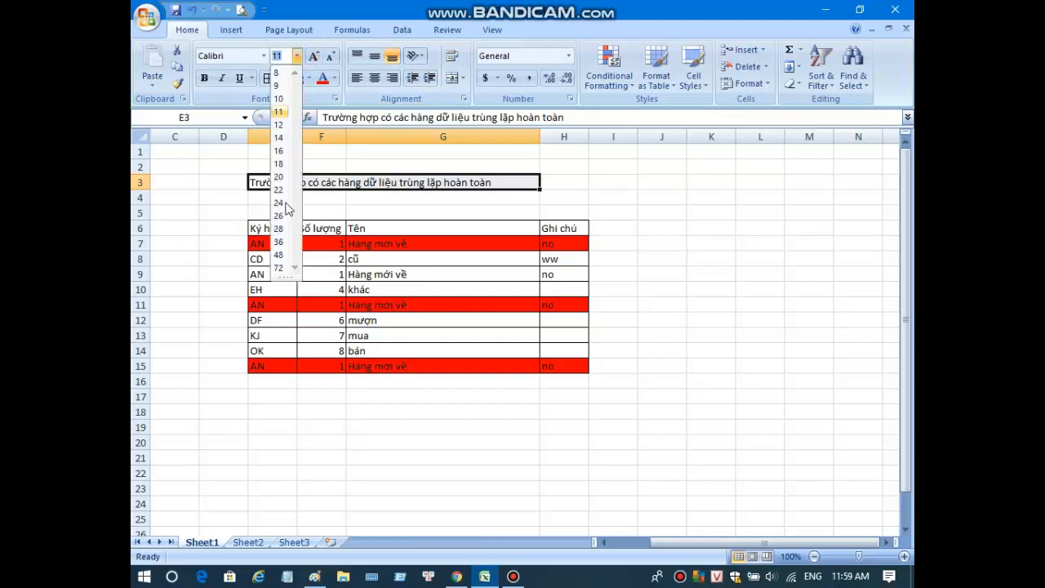
left_click(279, 203)
left_click(720, 290)
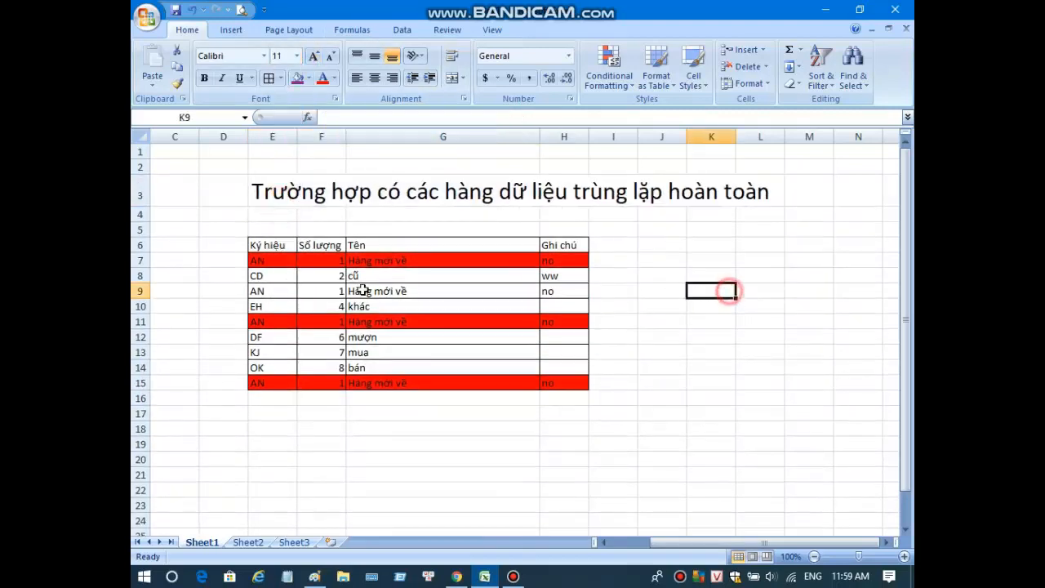
Examine the red duplicate rows 7, 11 and 15 of the Sheet1 table
left_click(260, 261)
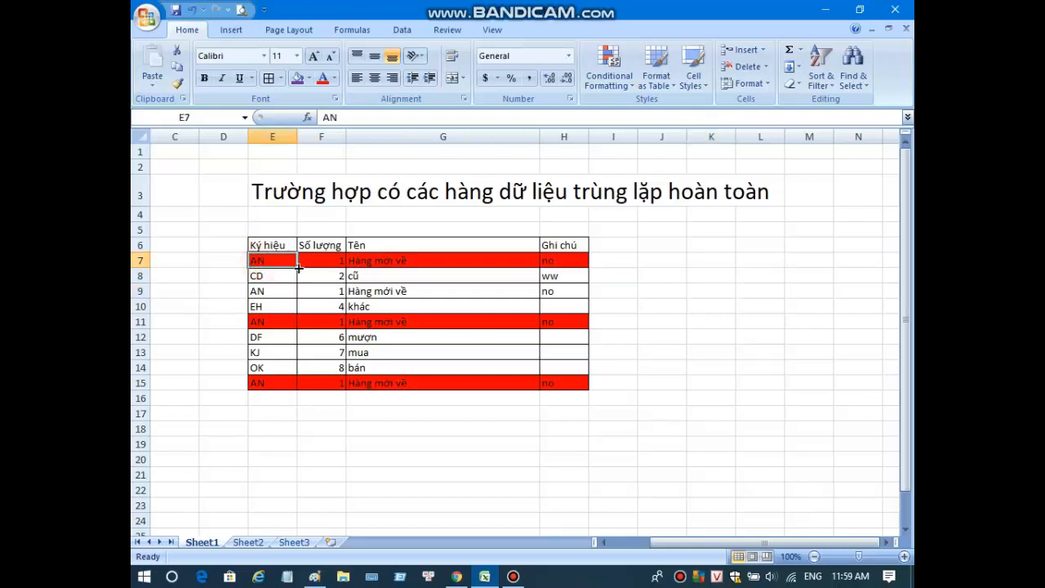
left_click(141, 261)
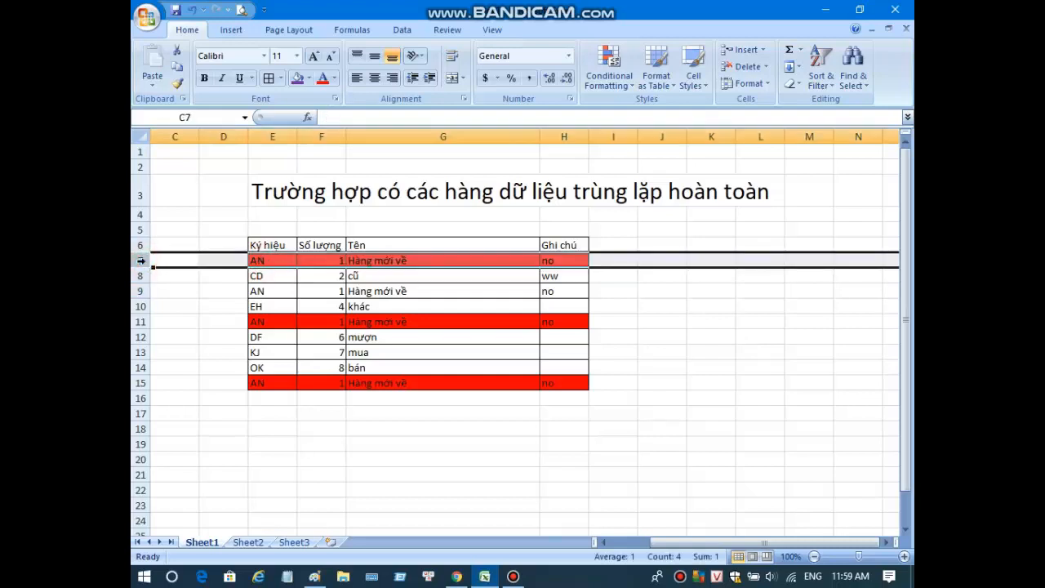
left_click(147, 323)
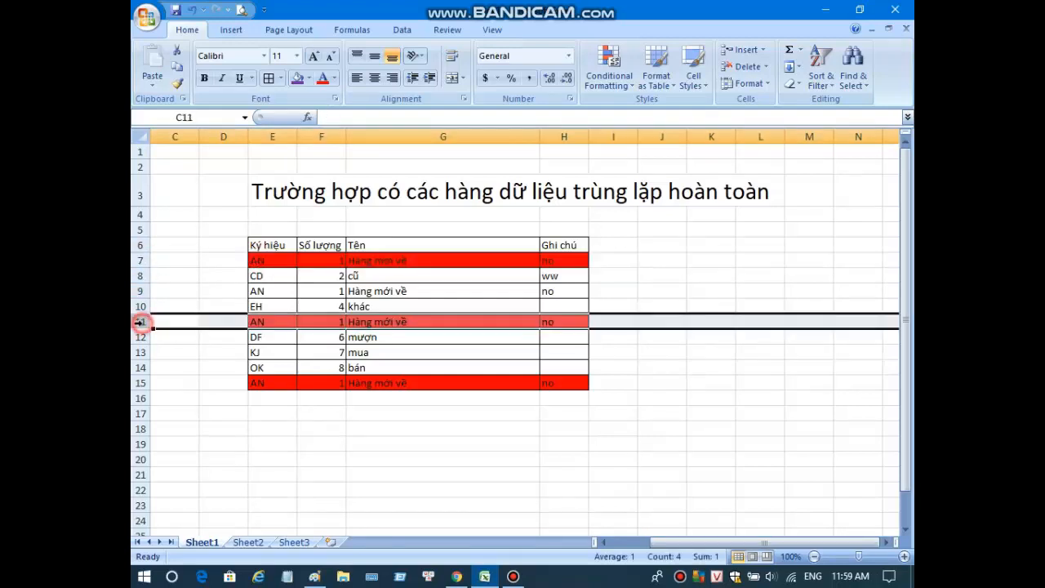
left_click(143, 383)
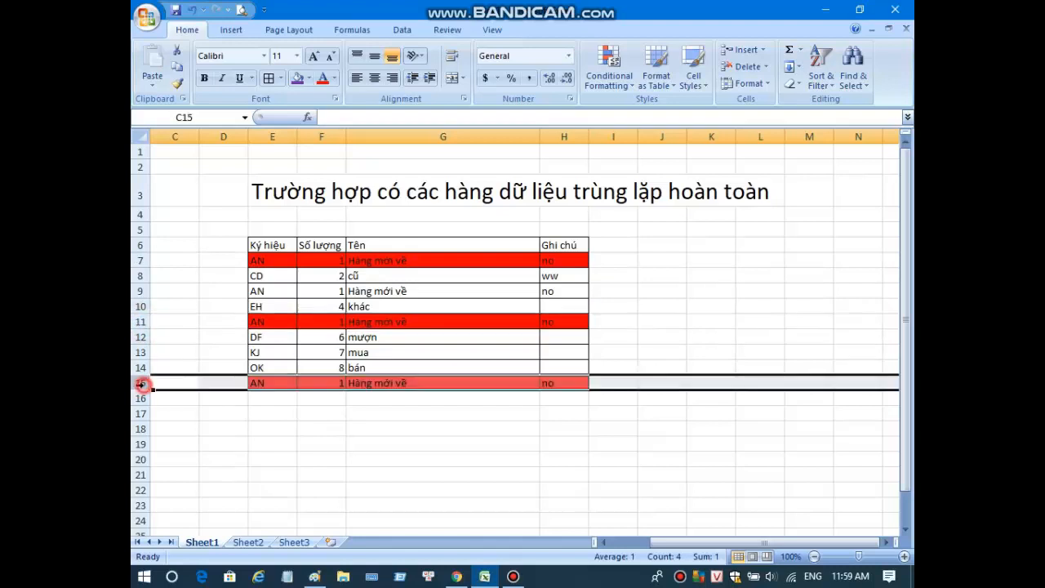
left_click(278, 455)
Begin a note in cell J6 of Sheet1 listing the duplicate rows, starting with "hàng 7,11,"
left_click(656, 246)
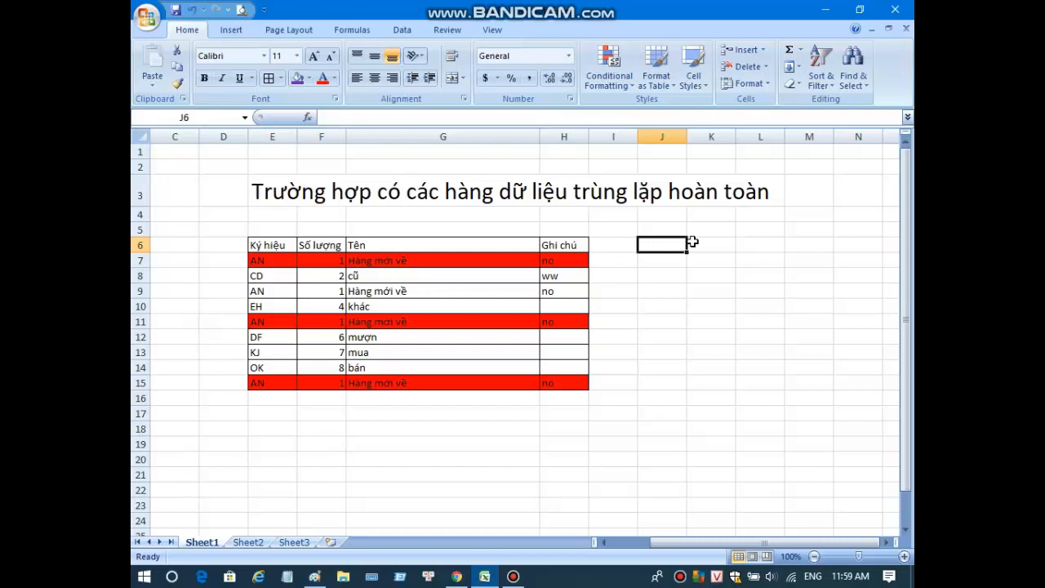
type("hang")
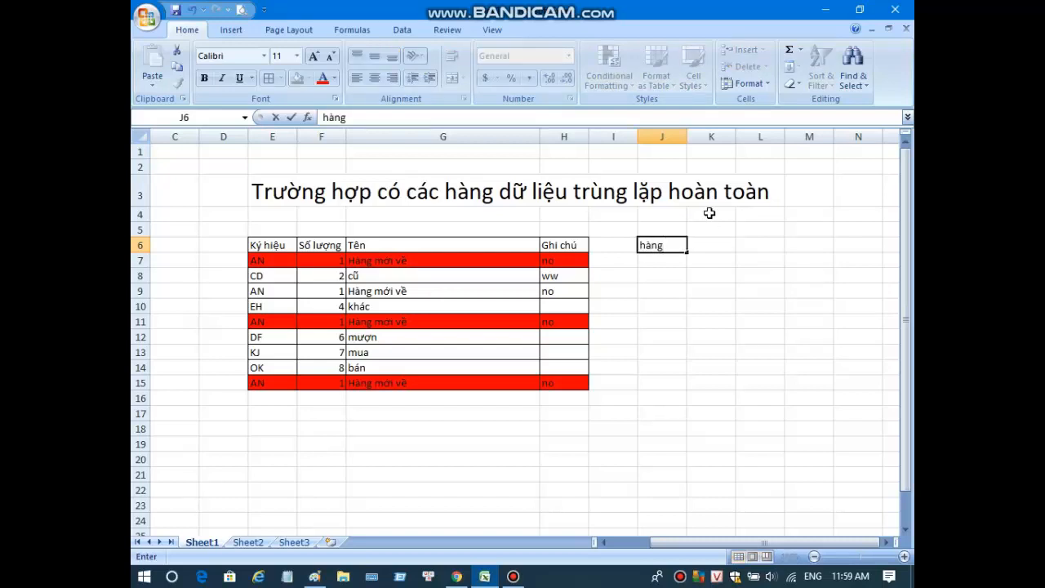
type(" 7,11,")
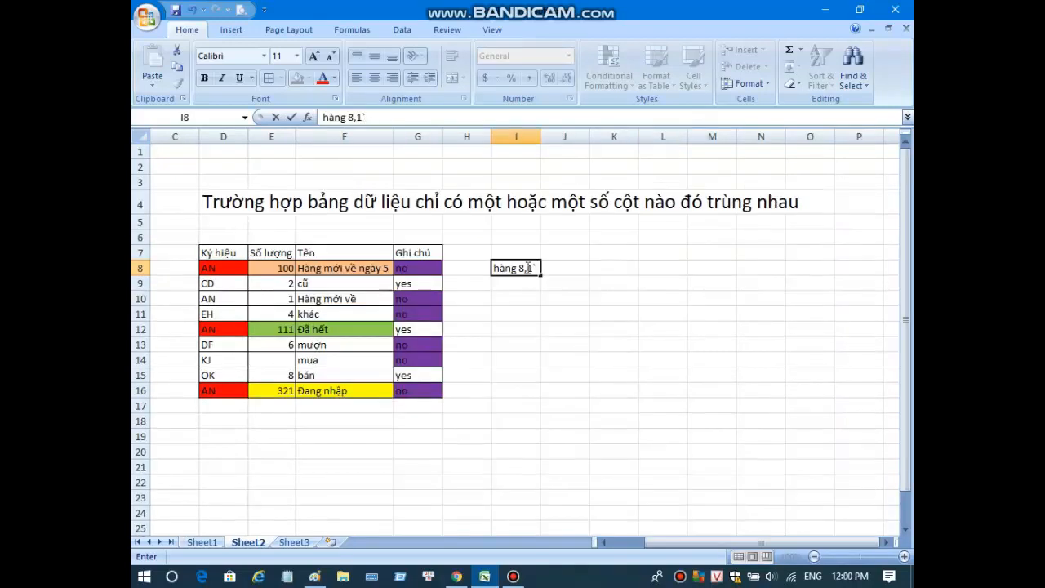
Complete the note "hàng 8,12,16 có cột ký hiệu giống nhau" in cell I8 of Sheet2 and repeat it in I9
type("2,16 có cột ký hiệu giống nhau")
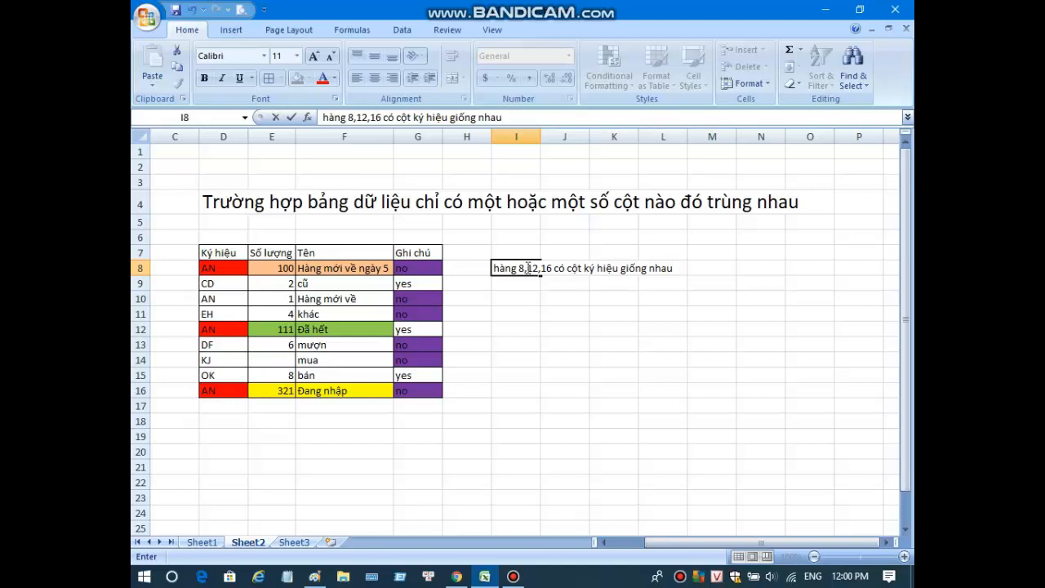
key("Return")
type("hàng 8,12,16 có cột ký hiệu giống nhau")
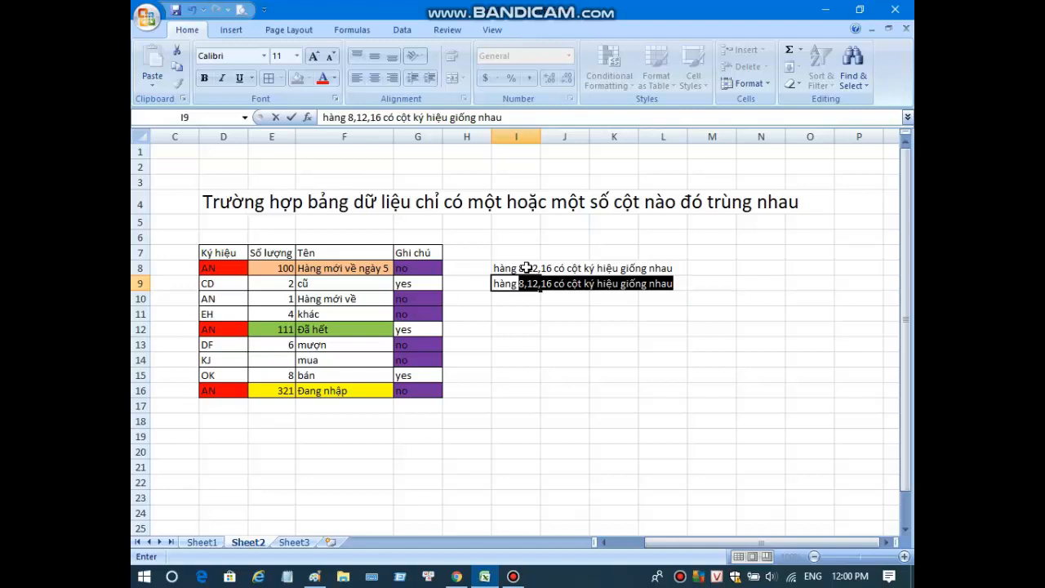
key("Tab")
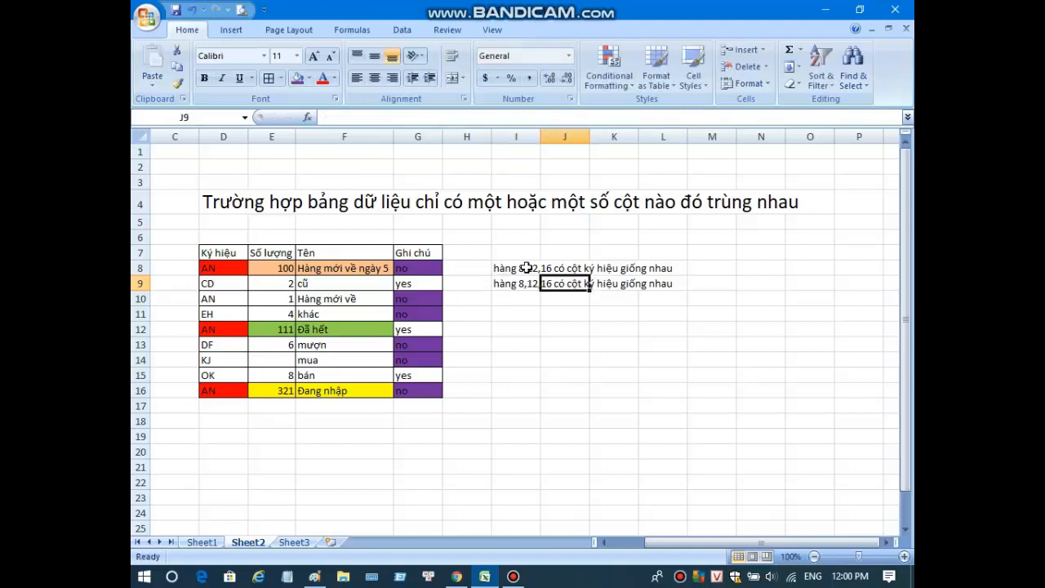
Change the note in cell I9 to "hàng 8,12,16 có cột ghi chú một phần giống nhau"
double_click(511, 284)
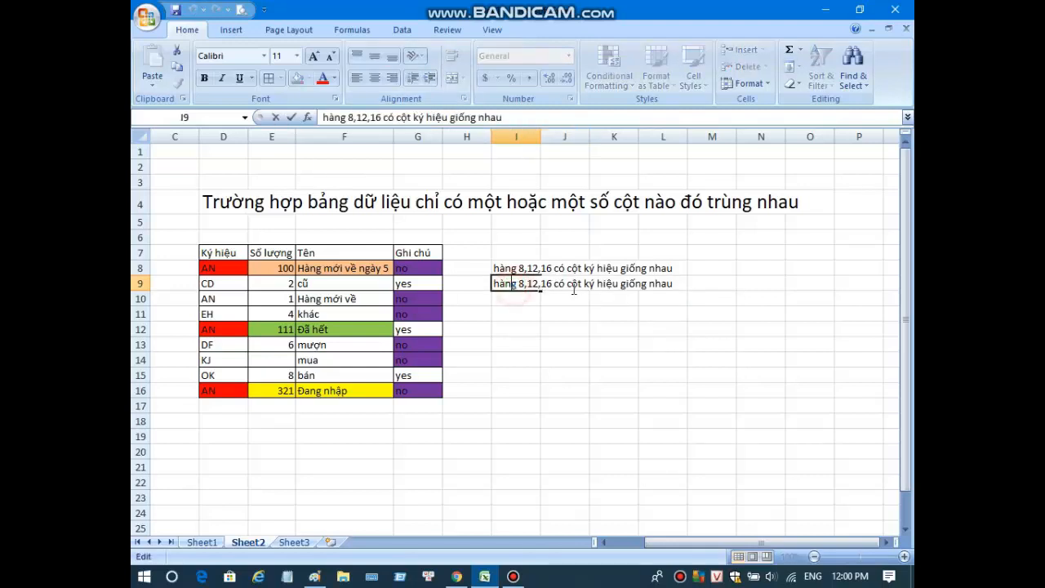
left_click_drag(586, 282, 763, 285)
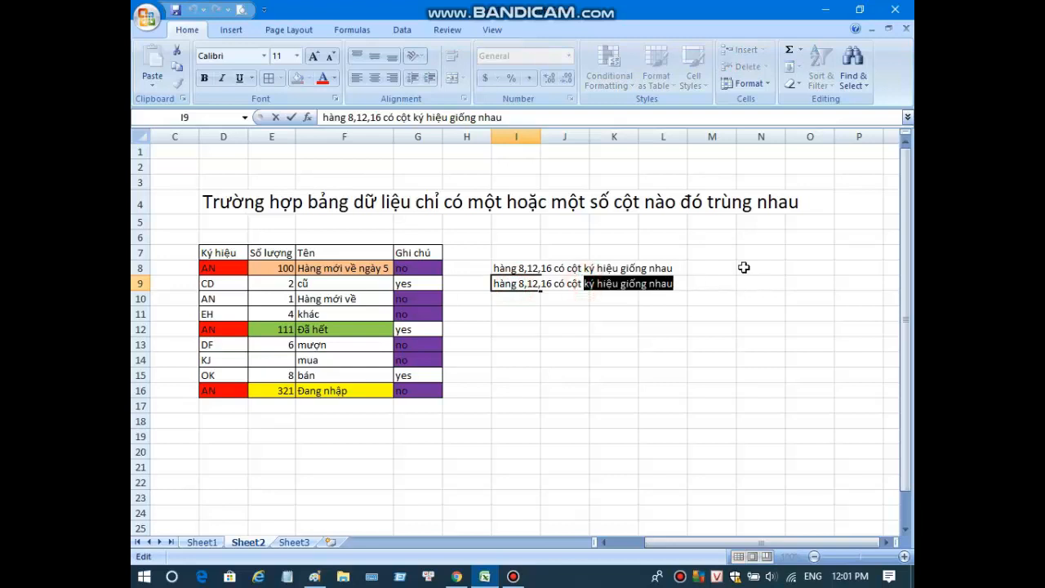
type("g")
left_click(743, 267)
type("i")
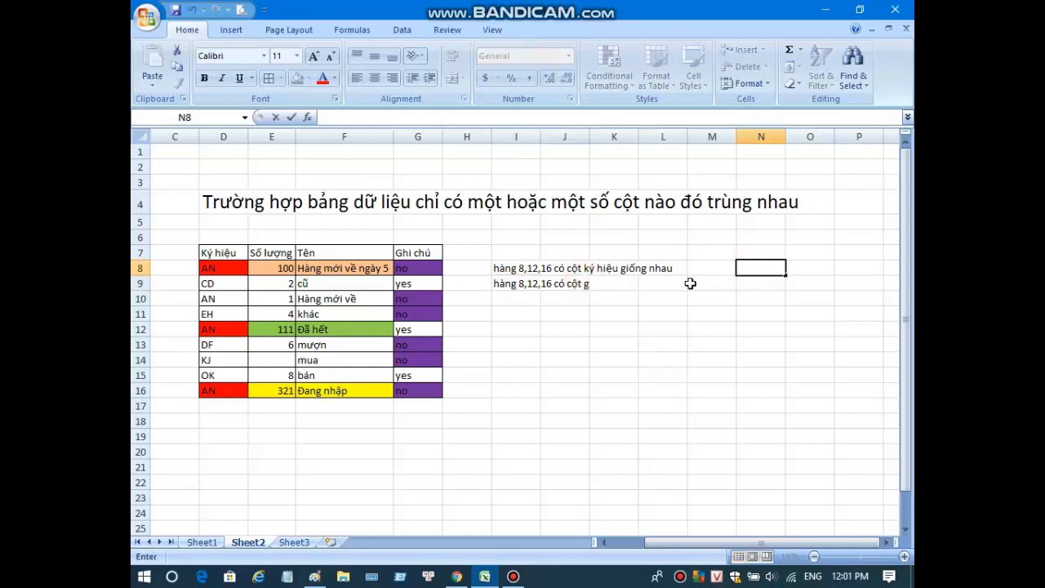
double_click(503, 284)
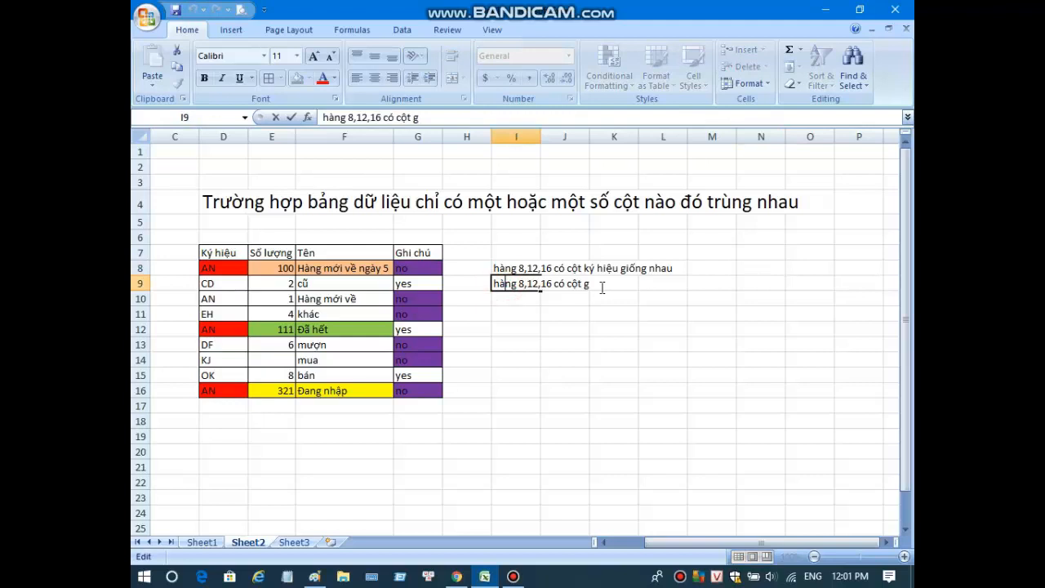
left_click(598, 286)
type("hi chú mo")
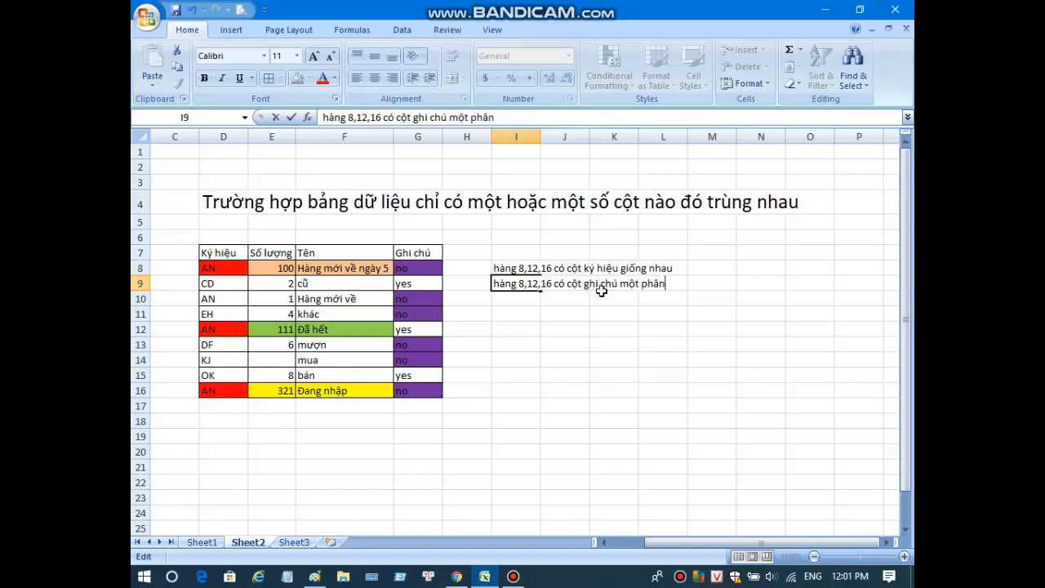
type("giông")
type("nhau")
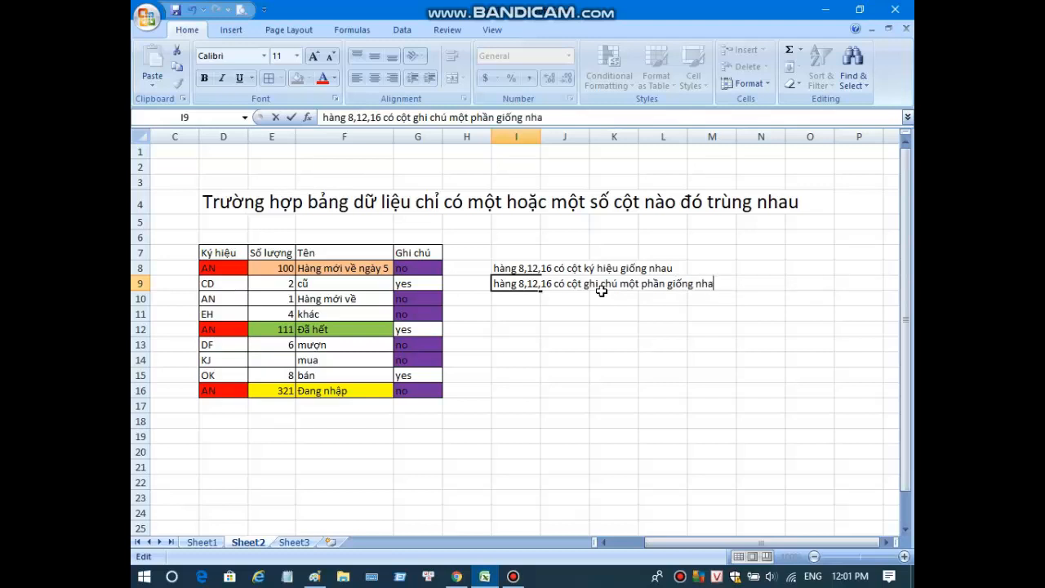
key("Return")
Enter the note "các hàng khác khác nhau nhé" in cell I10
type("các")
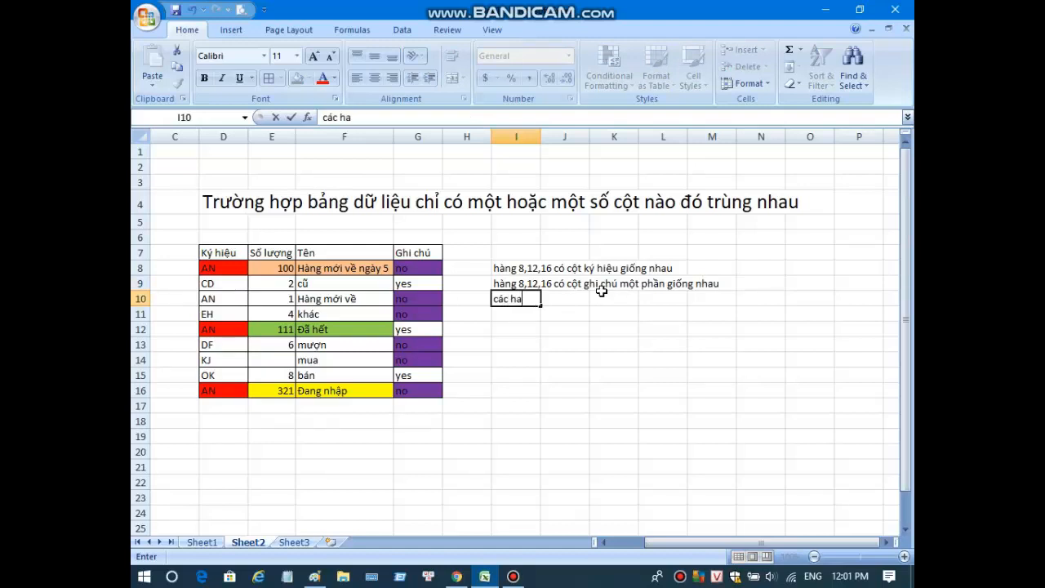
type("hàng khacs")
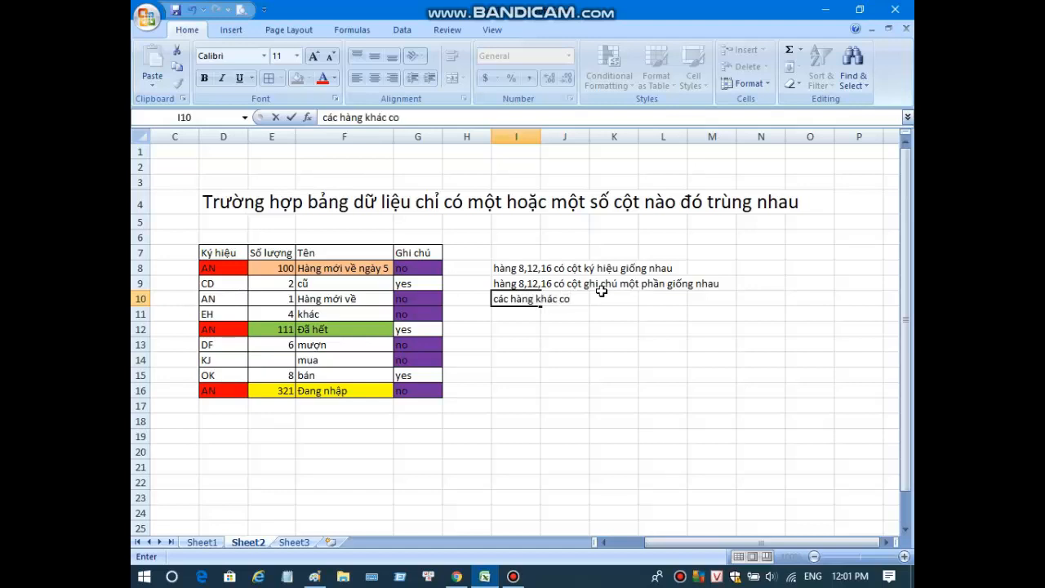
type(" khacs n")
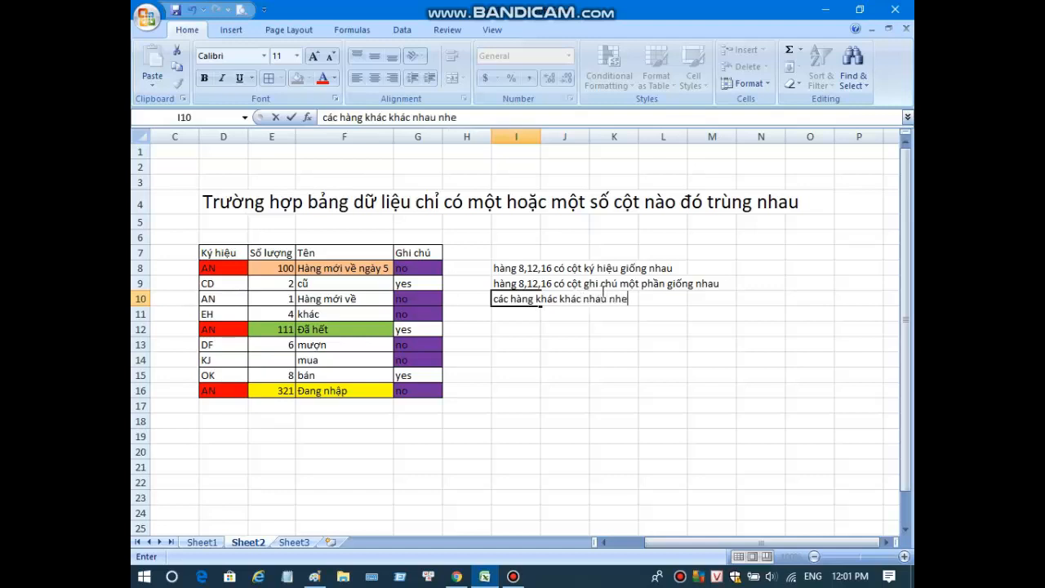
left_click(633, 466)
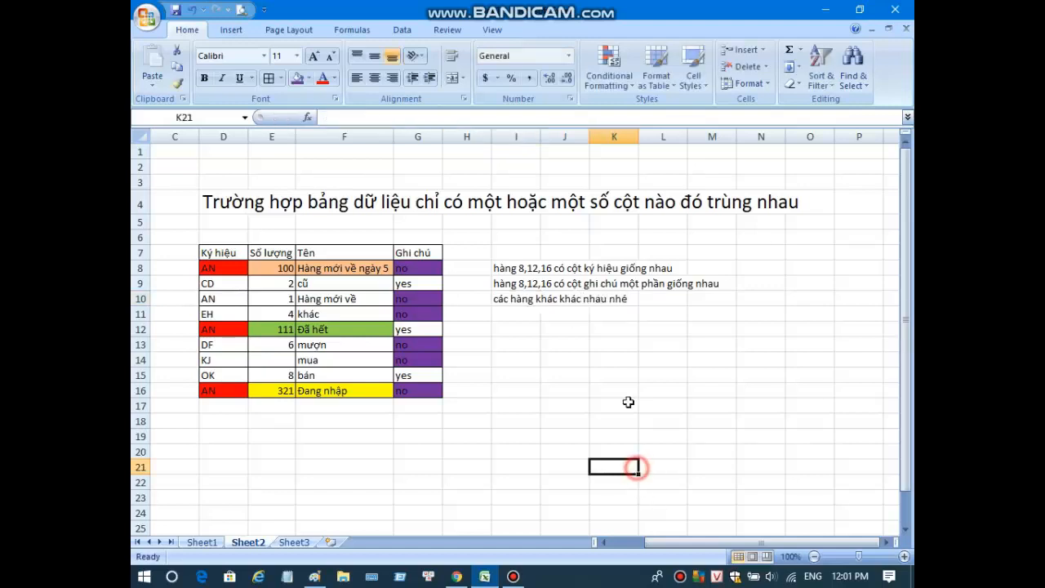
Fill the title range D4:O4 on Sheet2 with yellow
left_click_drag(233, 205, 832, 209)
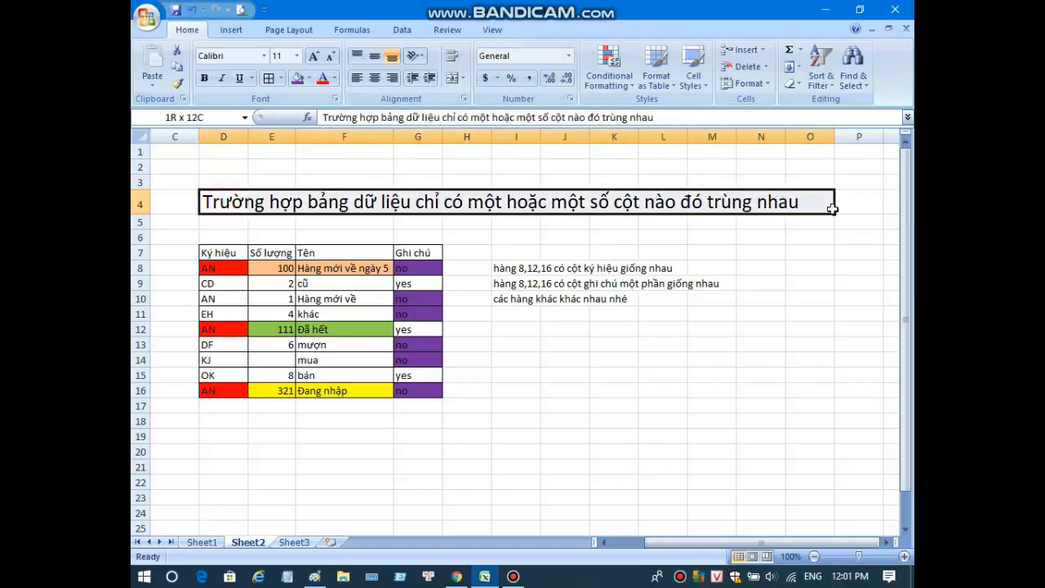
left_click(308, 78)
left_click(335, 193)
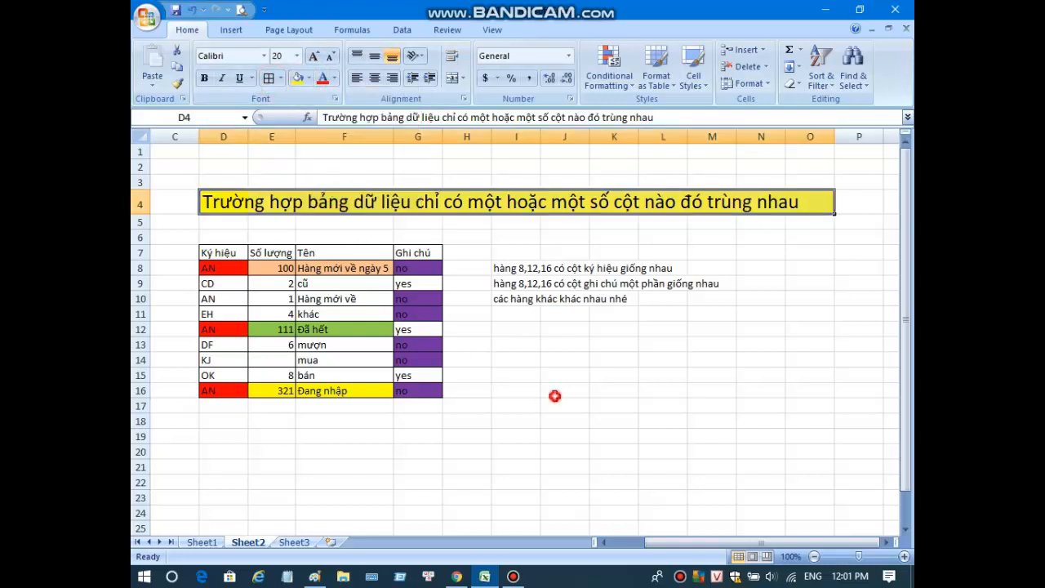
left_click(555, 394)
Examine the Ký hiệu and Ghi chú values in rows 8, 12 and 16 of the Sheet2 table
left_click(223, 266)
left_click(226, 327)
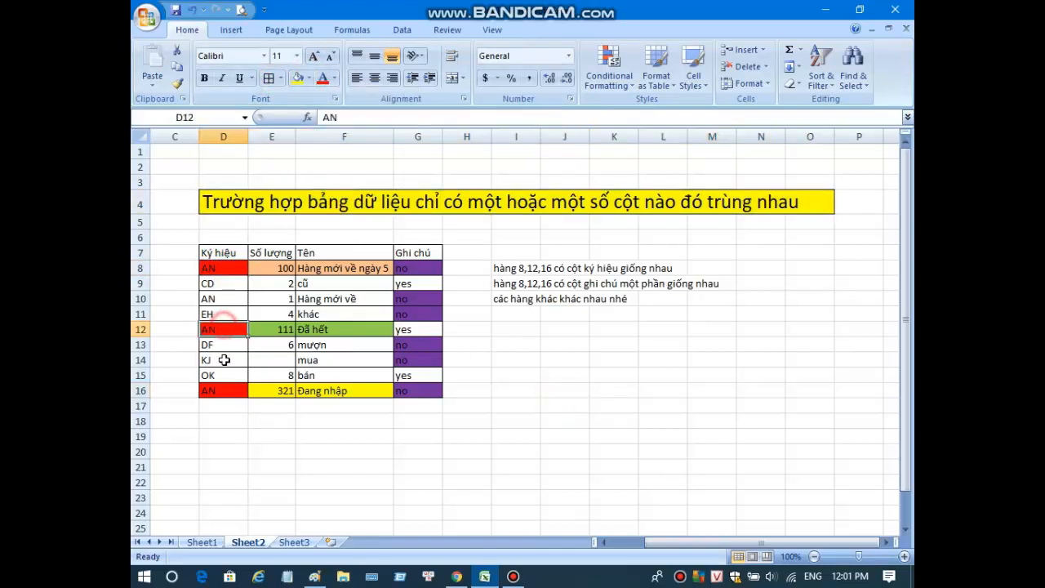
left_click(223, 390)
left_click(423, 268)
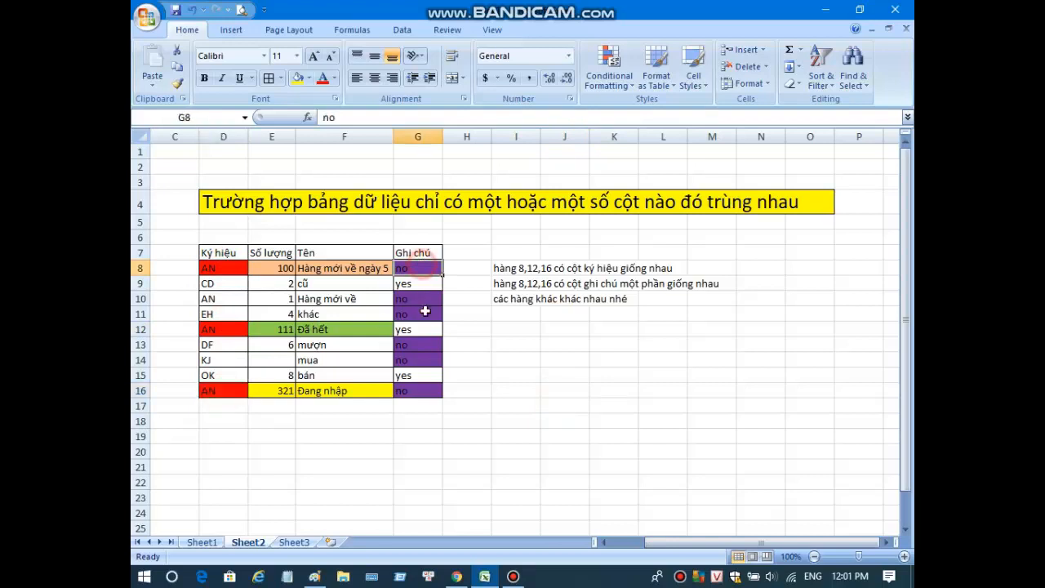
left_click(416, 328)
left_click(418, 390)
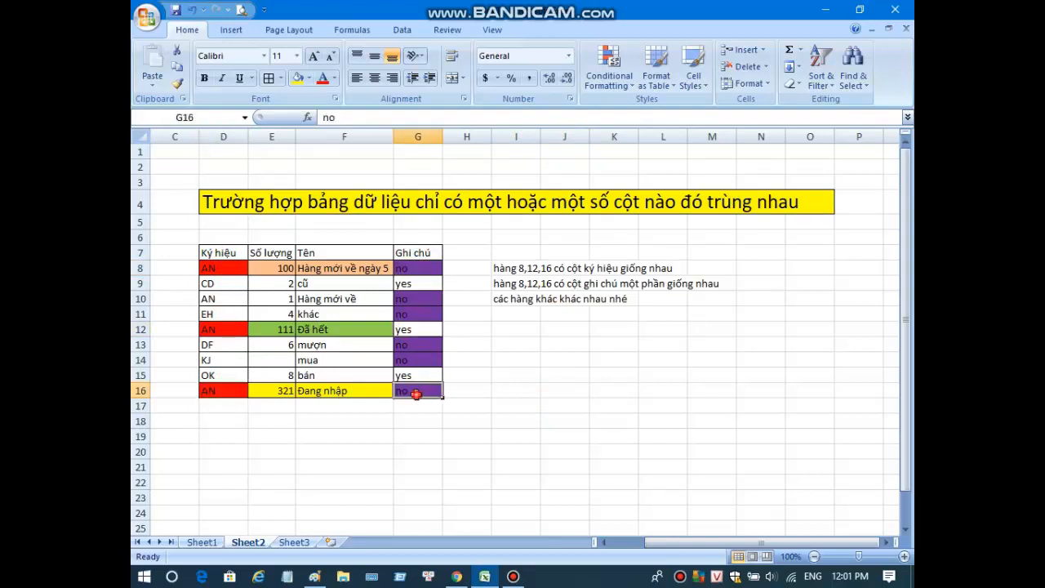
Fill the title range E3:L3 on Sheet1 with yellow
left_click(694, 422)
left_click(204, 542)
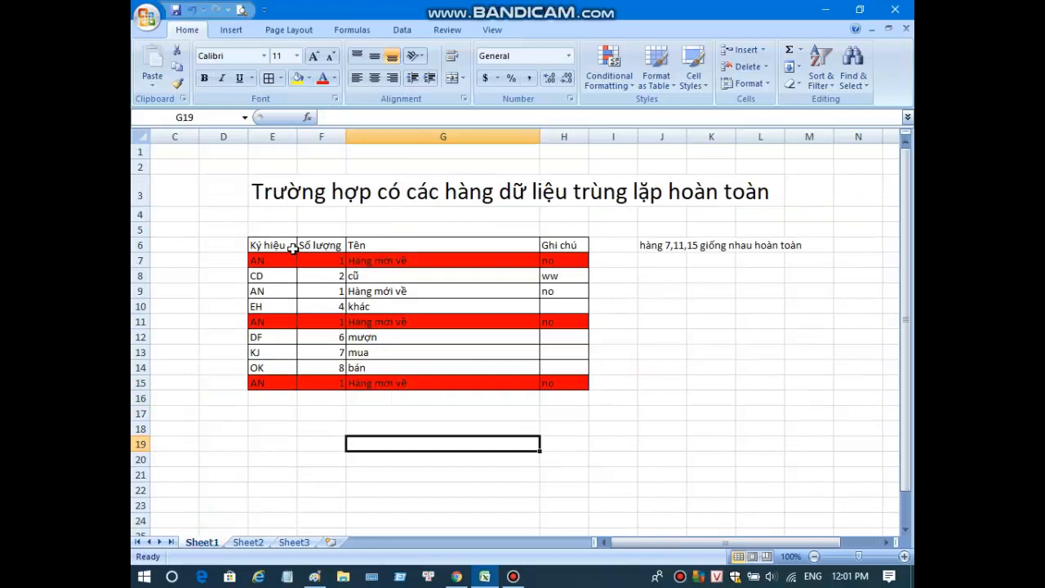
left_click(282, 193)
left_click(298, 77)
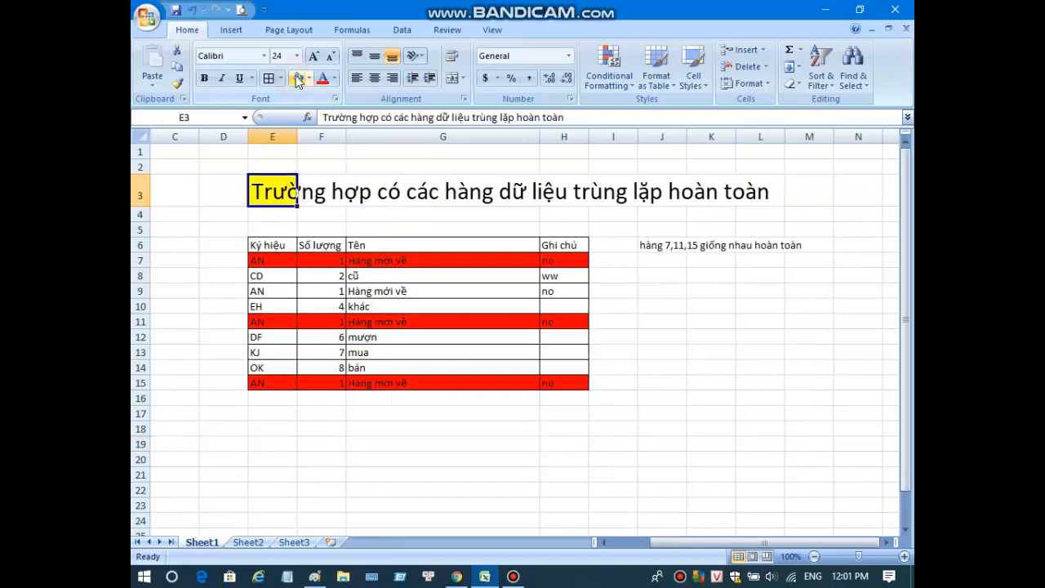
left_click_drag(311, 183, 759, 192)
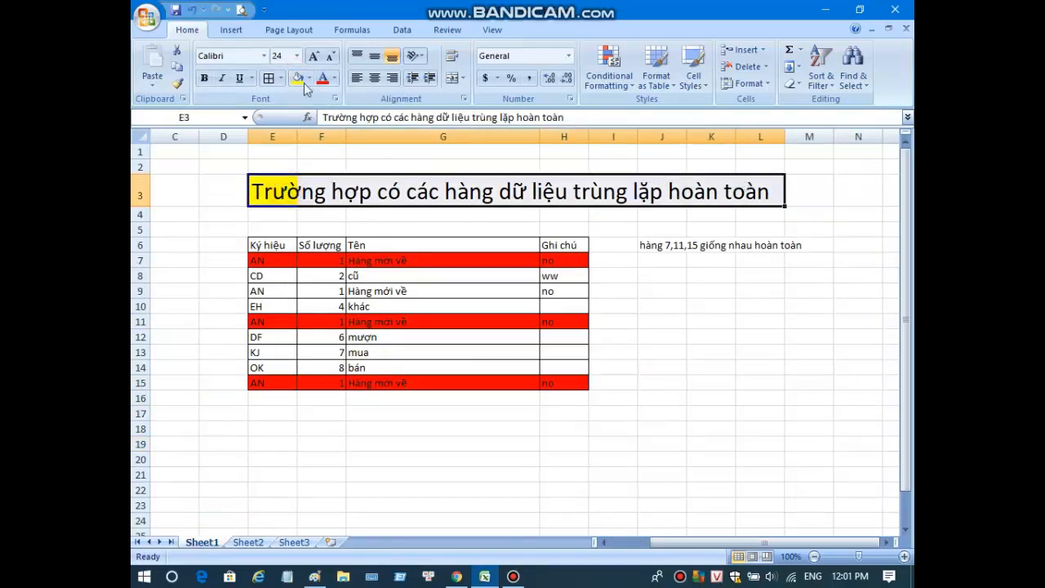
left_click(296, 78)
left_click(690, 334)
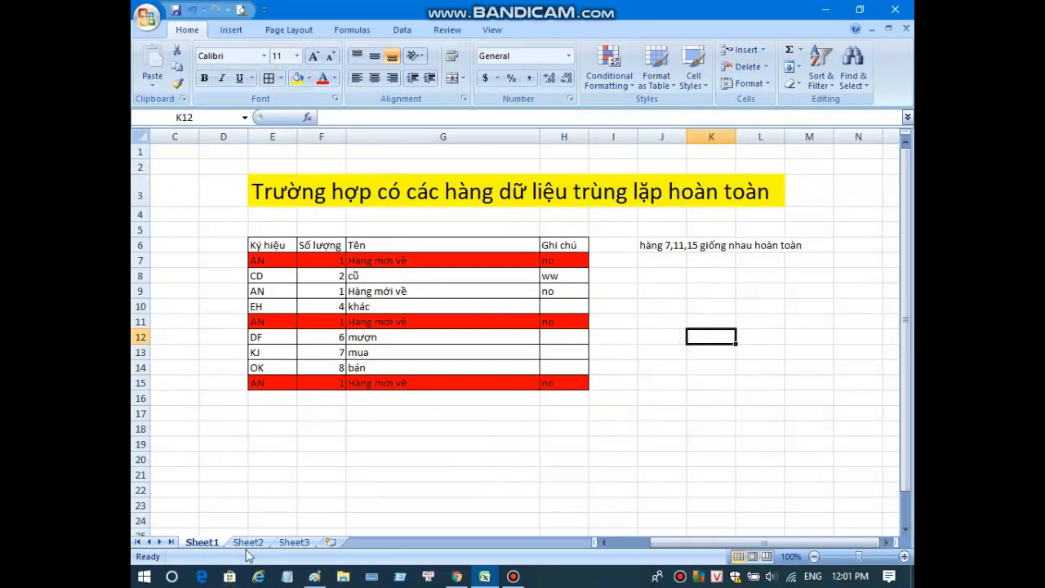
Examine the fully duplicated rows 7, 11 and 15 of the Sheet1 table across all four columns
left_click_drag(258, 260, 550, 259)
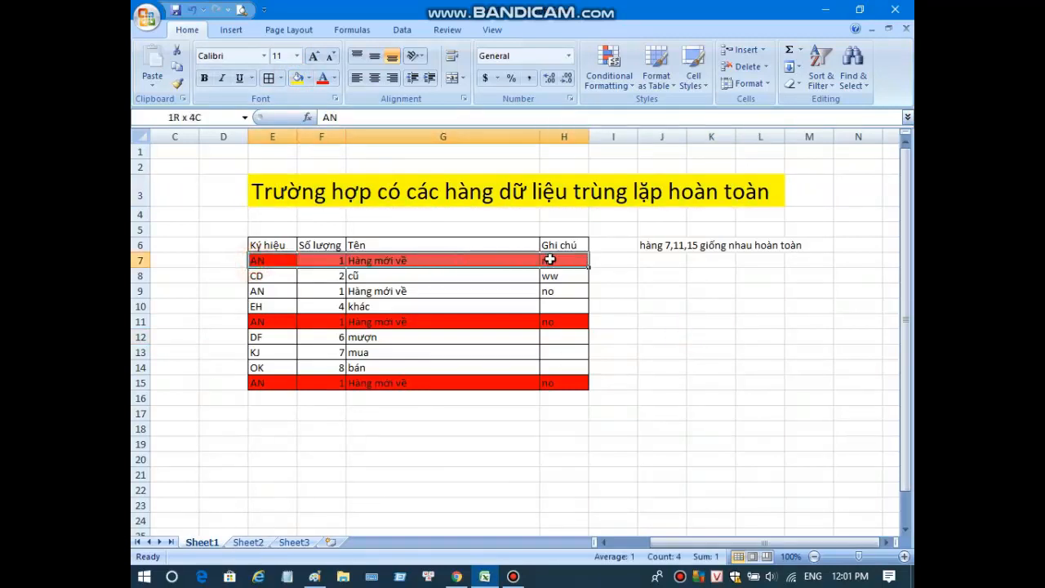
left_click_drag(258, 321, 550, 329)
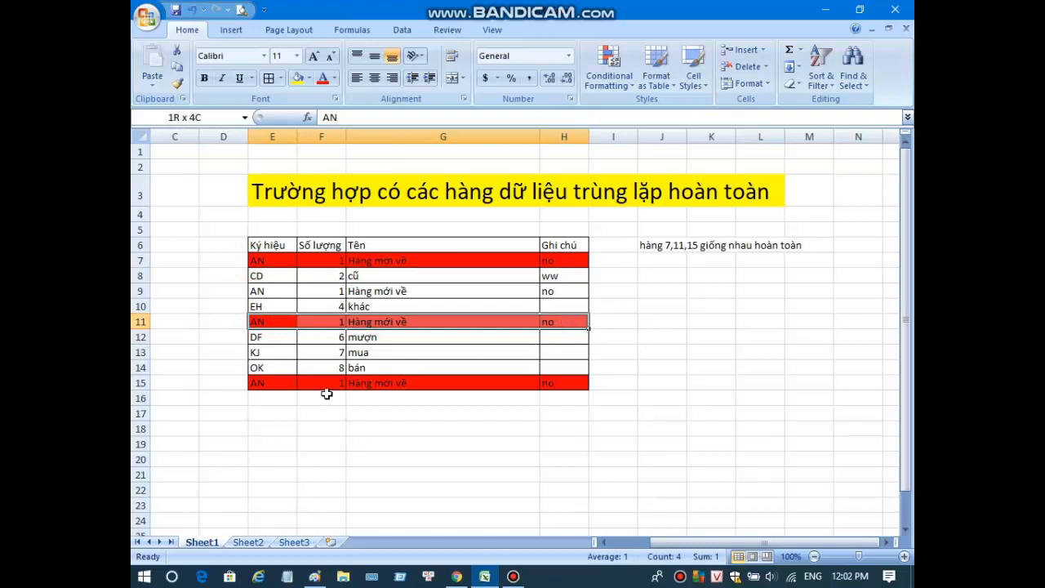
left_click_drag(262, 381, 548, 380)
left_click(543, 489)
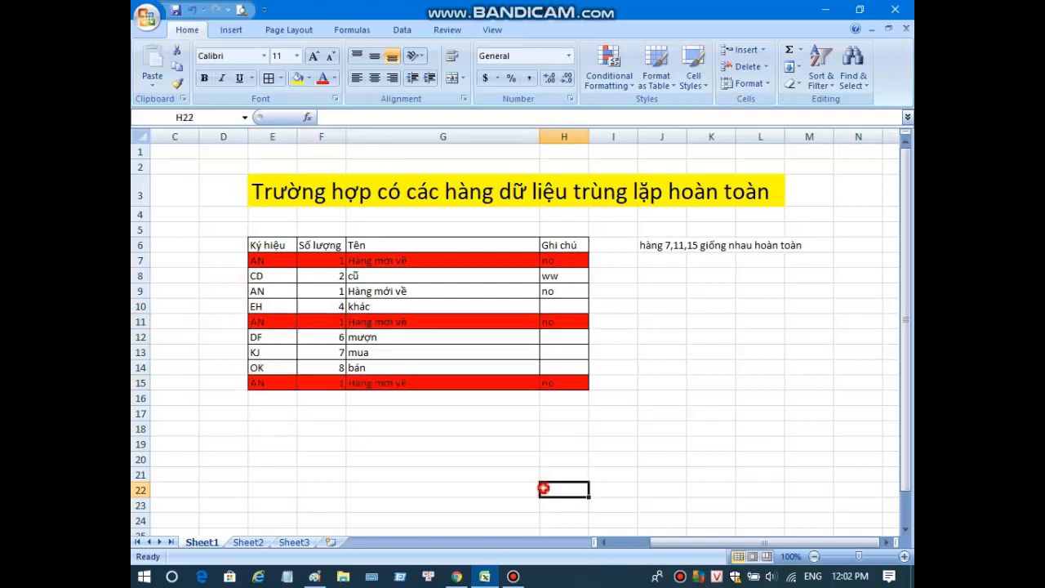
Review the Sheet2 title, and compare the Ký hiệu and Ghi chú cells of rows 8, 12 and 16
left_click(250, 542)
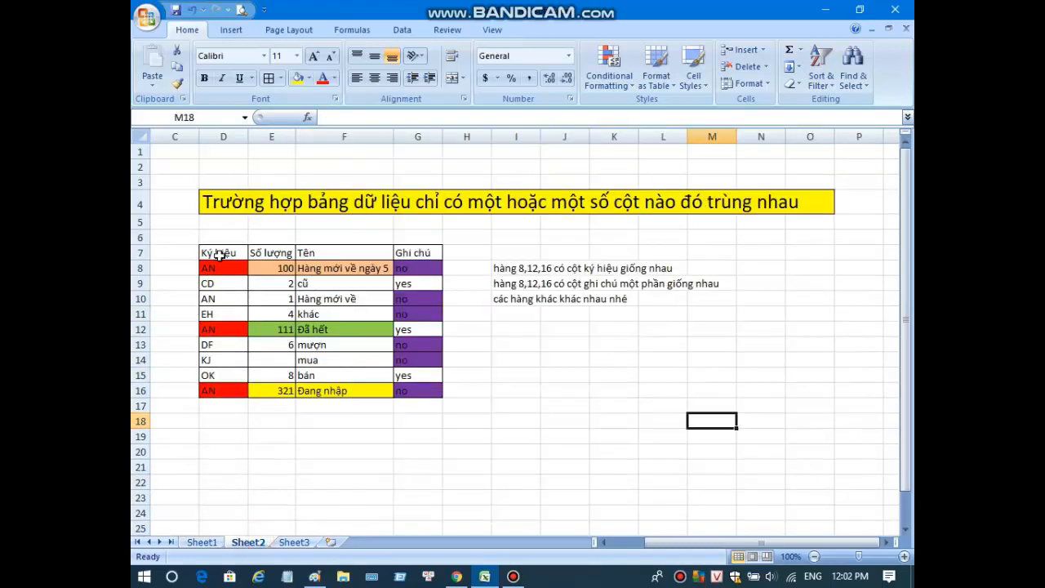
left_click_drag(255, 204, 803, 189)
left_click(711, 329)
left_click(226, 265)
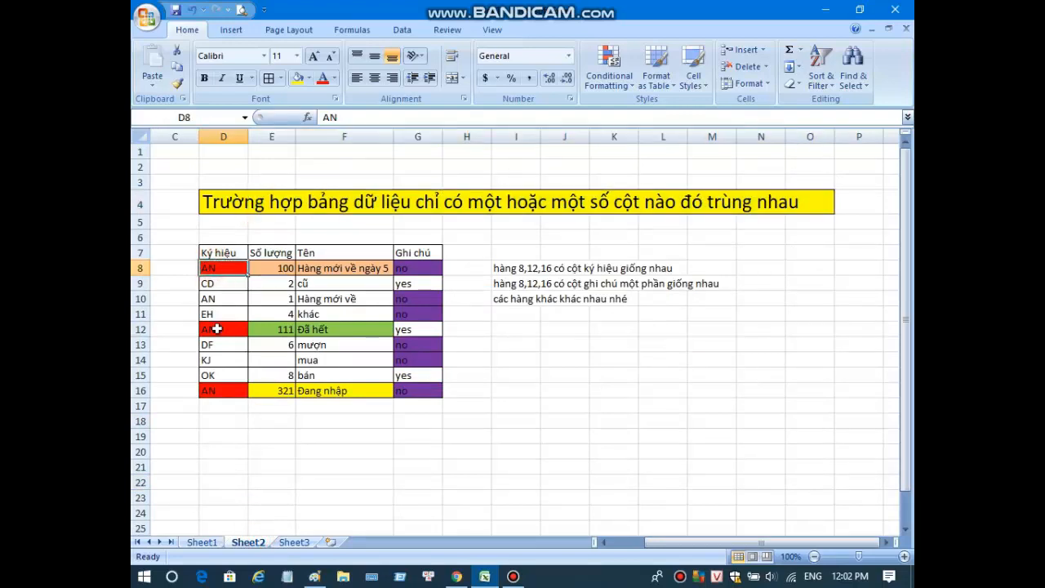
left_click(217, 329)
left_click(221, 389)
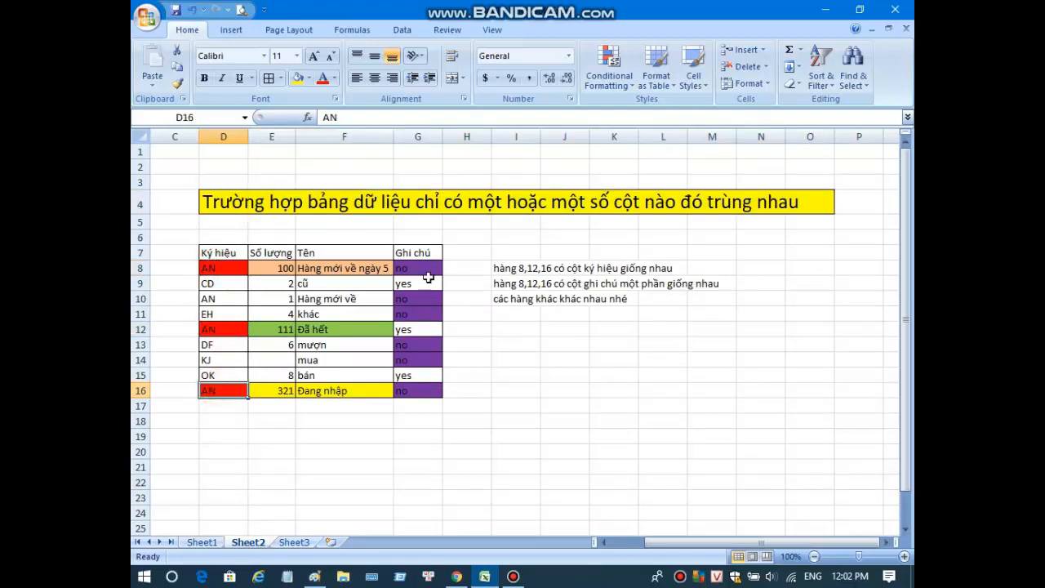
left_click(426, 270)
left_click(413, 330)
left_click(416, 391)
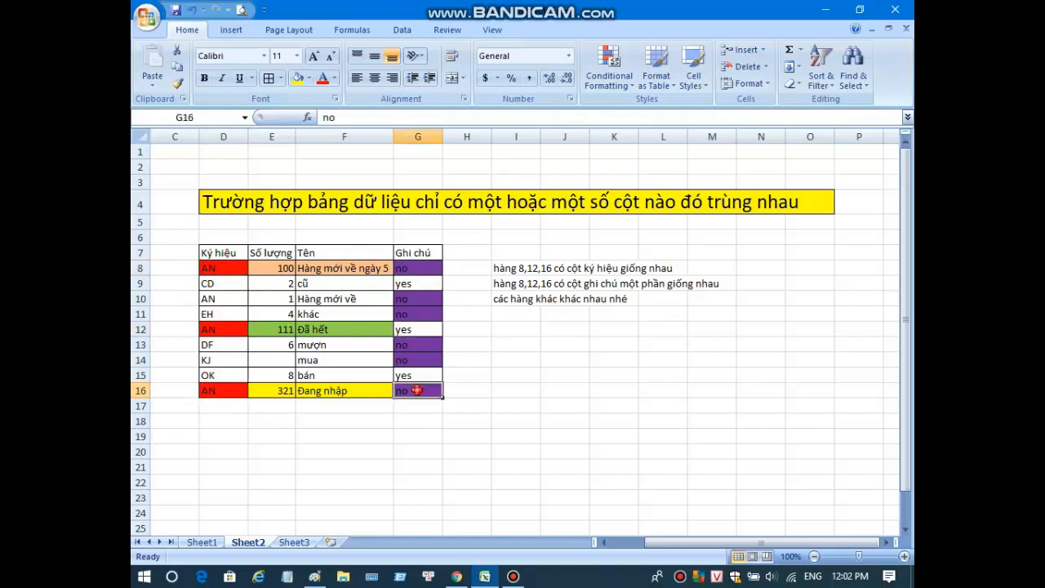
Compare the Số lượng and Tên values in rows 8, 12 and 16 of the Sheet2 table
left_click(278, 390)
left_click(272, 326)
left_click(272, 256)
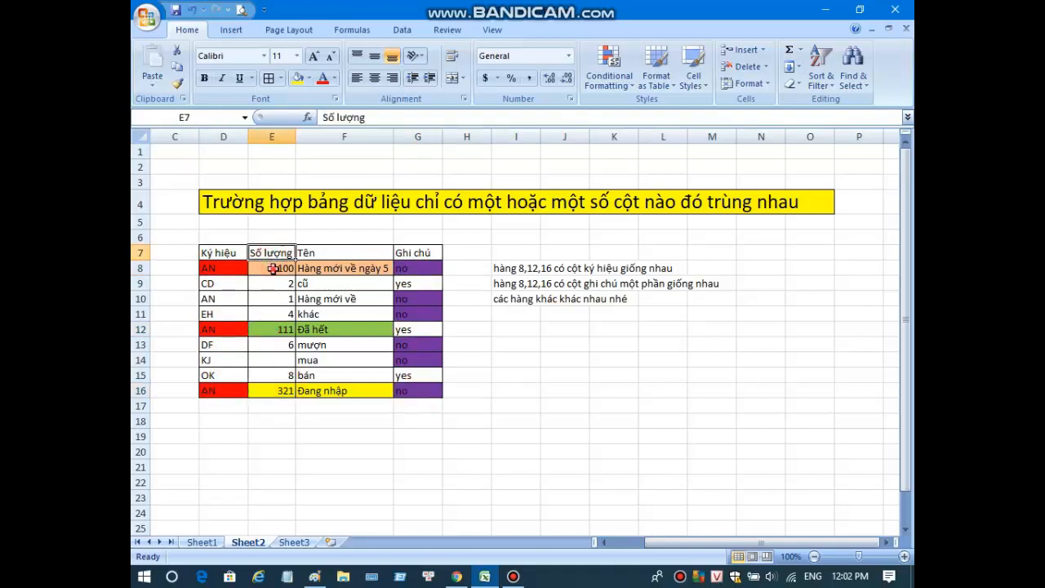
left_click(318, 269)
left_click(343, 331)
left_click(338, 389)
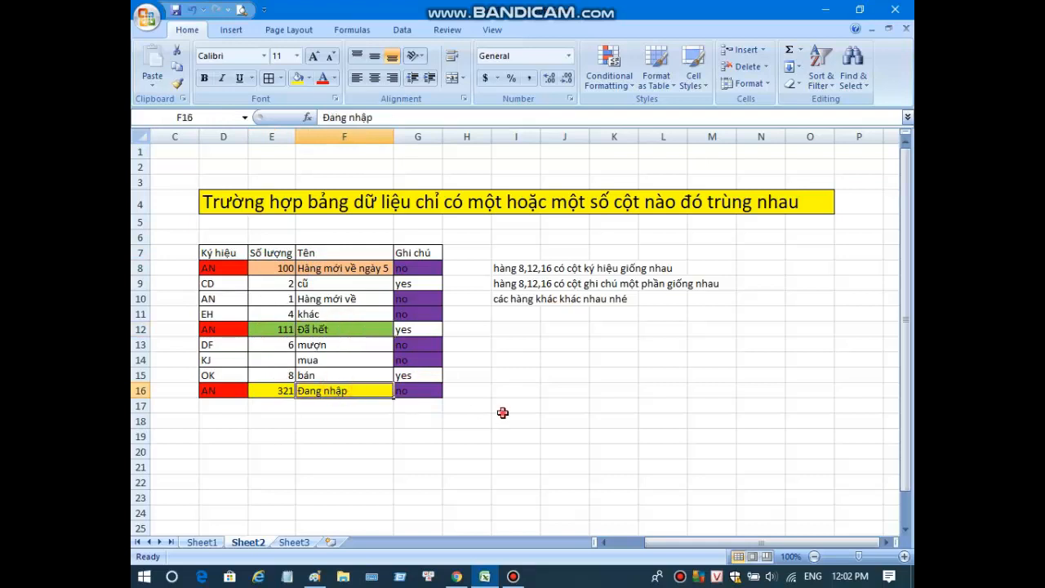
left_click(502, 413)
Switch to Paint and draw a blue right arrow pointing at the box of item 3
left_click(314, 576)
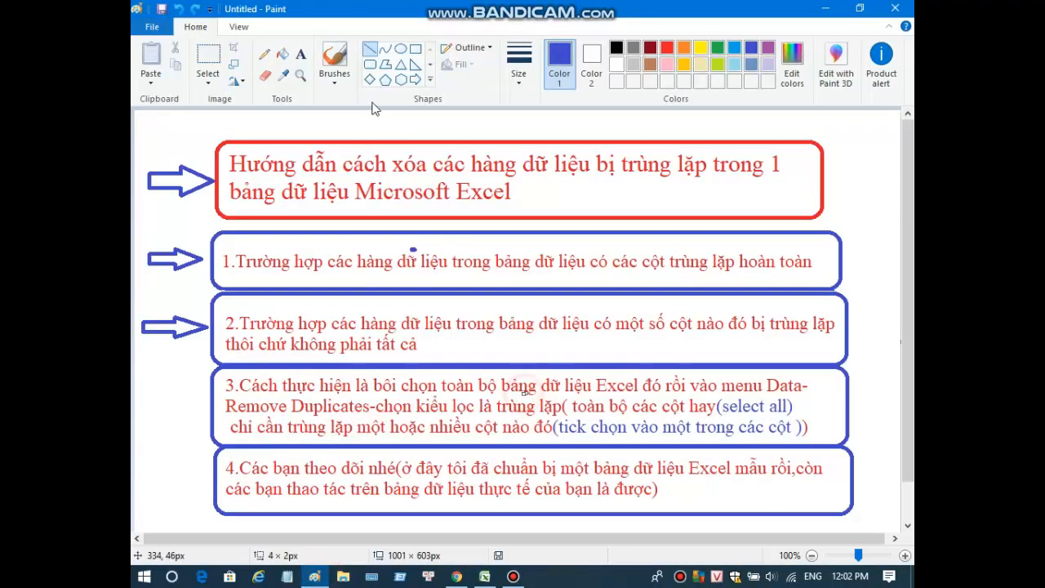
left_click(415, 79)
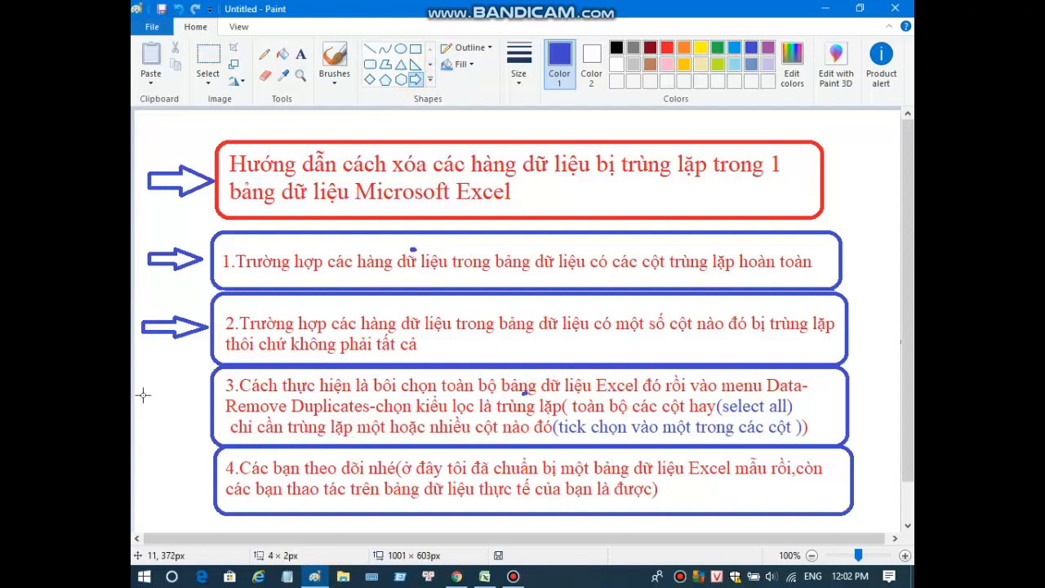
left_click_drag(143, 396, 210, 418)
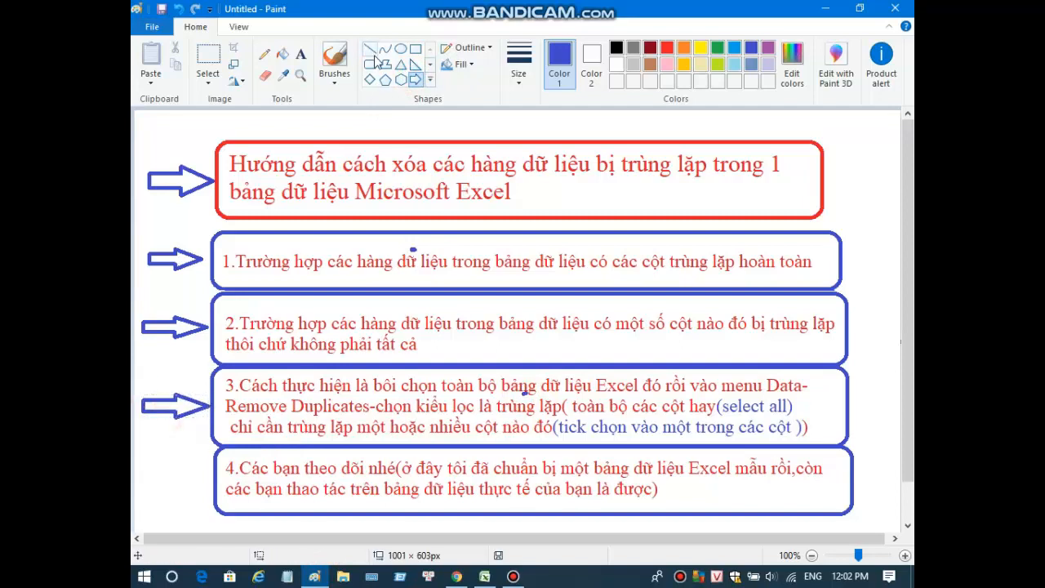
Underline the three text lines of item 3 with blue straight lines and undo all of the lines
left_click_drag(229, 393, 676, 411)
key("ctrl+z")
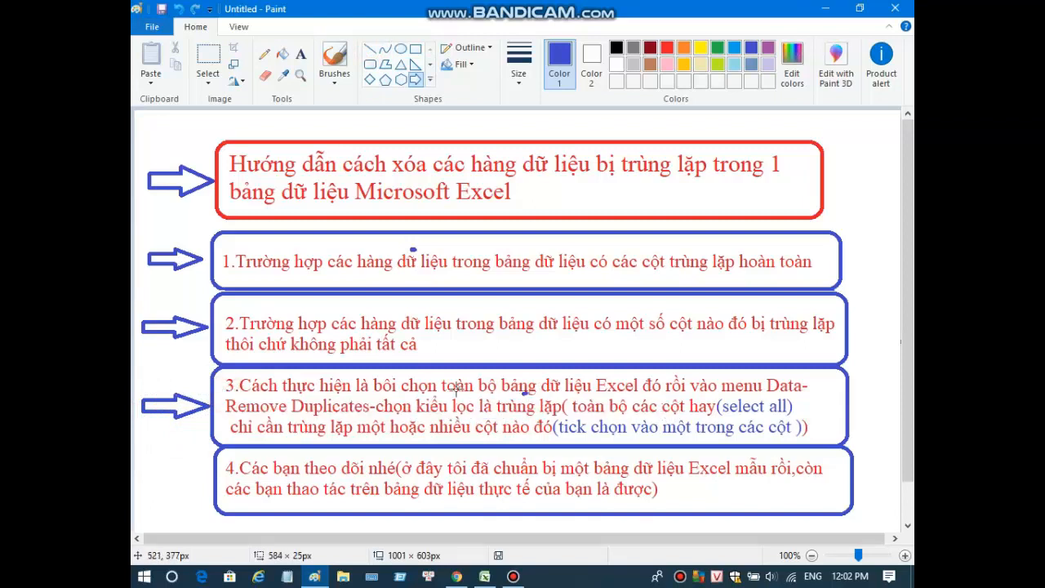
left_click(370, 49)
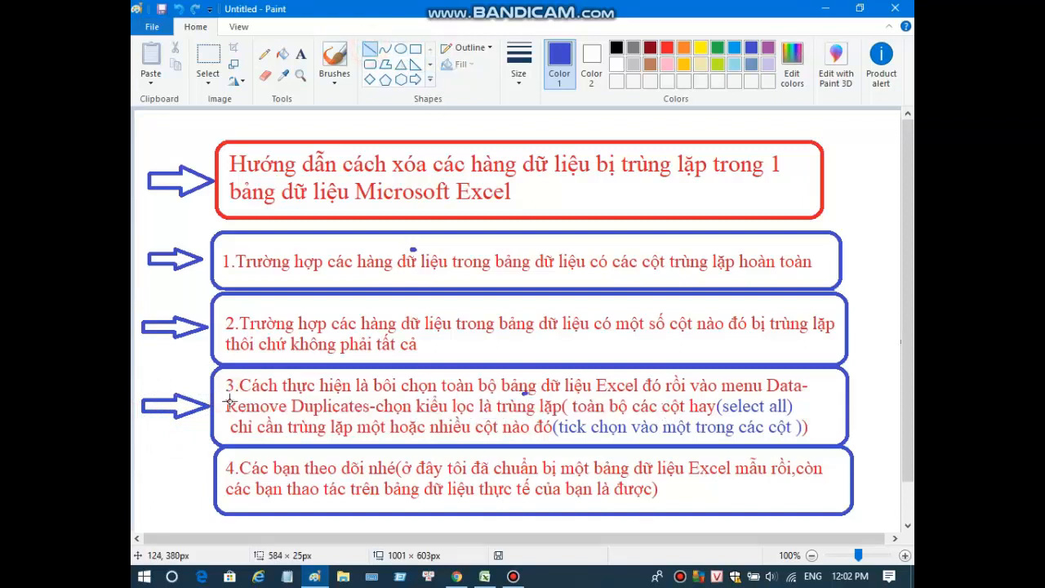
left_click_drag(228, 395, 818, 397)
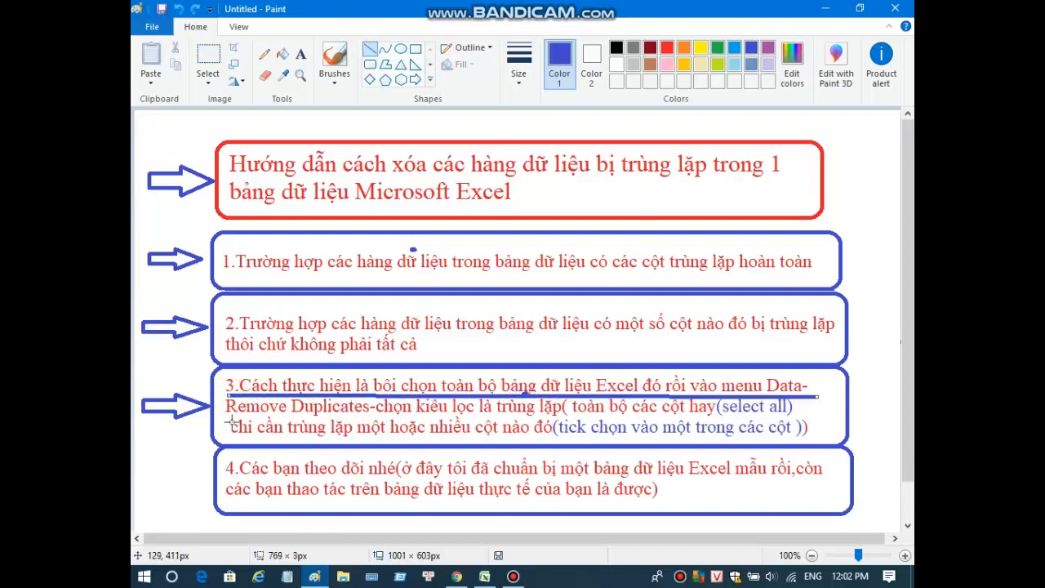
left_click_drag(232, 415, 804, 418)
left_click_drag(234, 433, 839, 440)
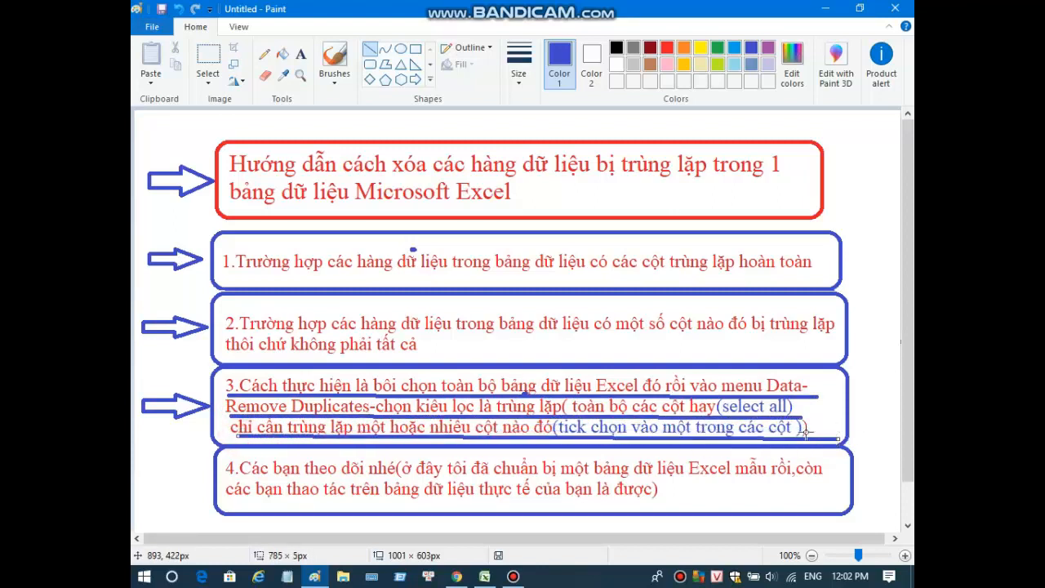
key("ctrl+z")
key("ctrl+z")
key("ctrl+z")
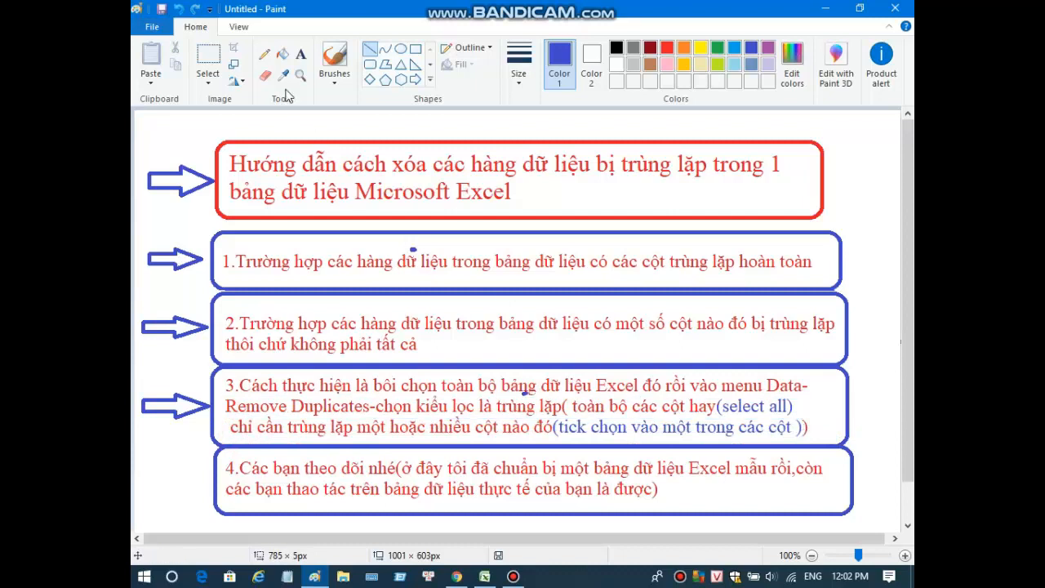
Circle the number 1 of item 1 with a 40 × 45 px ellipse, underline its text and undo the underline
left_click(400, 49)
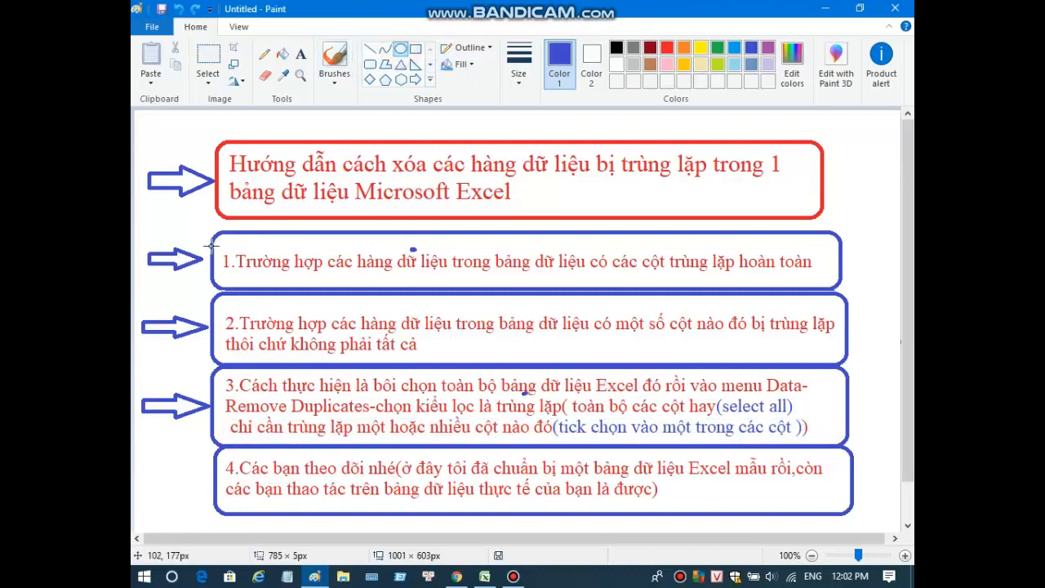
left_click_drag(212, 244, 241, 279)
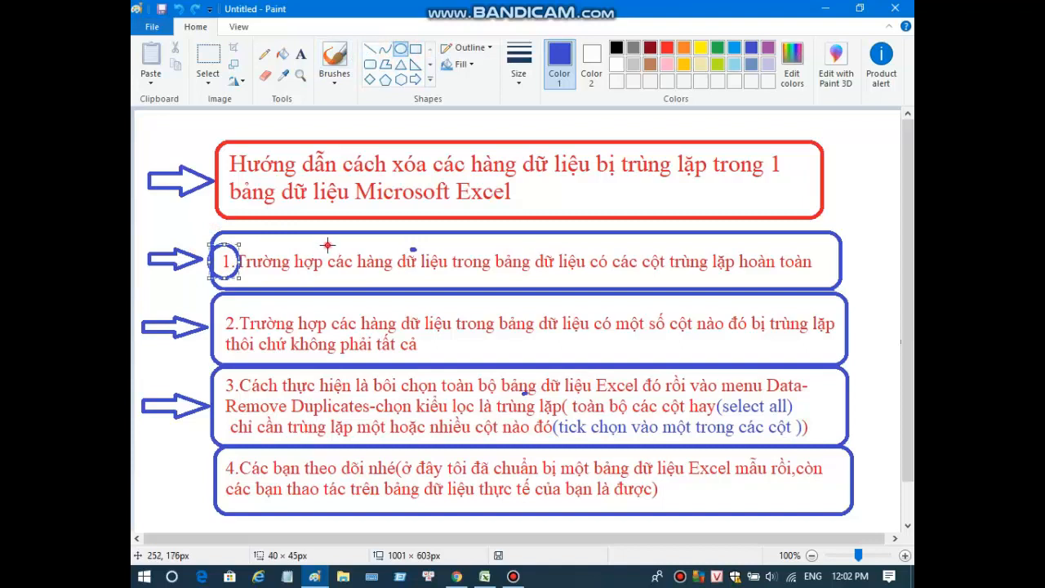
left_click(369, 49)
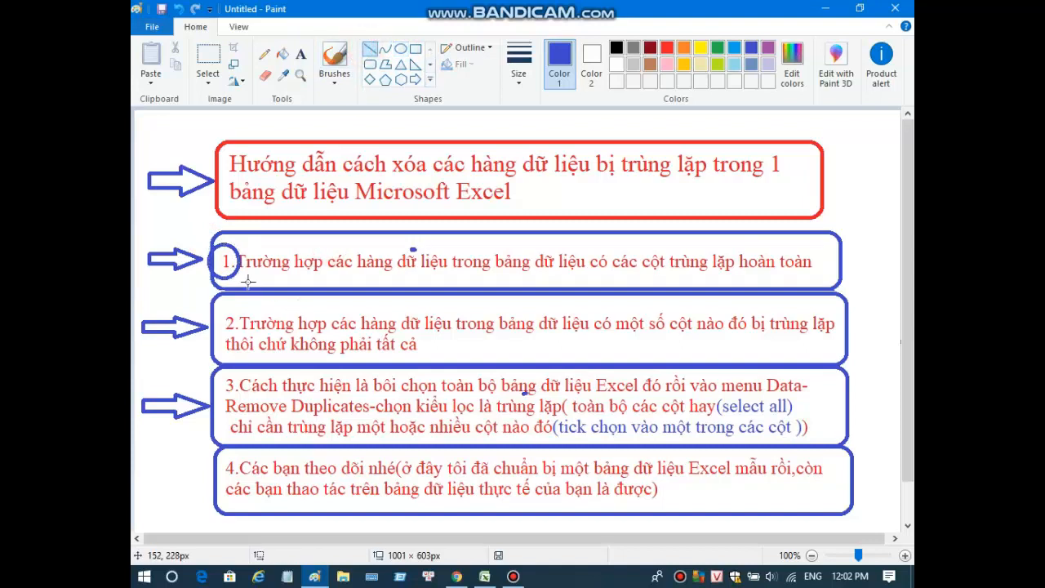
left_click_drag(242, 275, 815, 275)
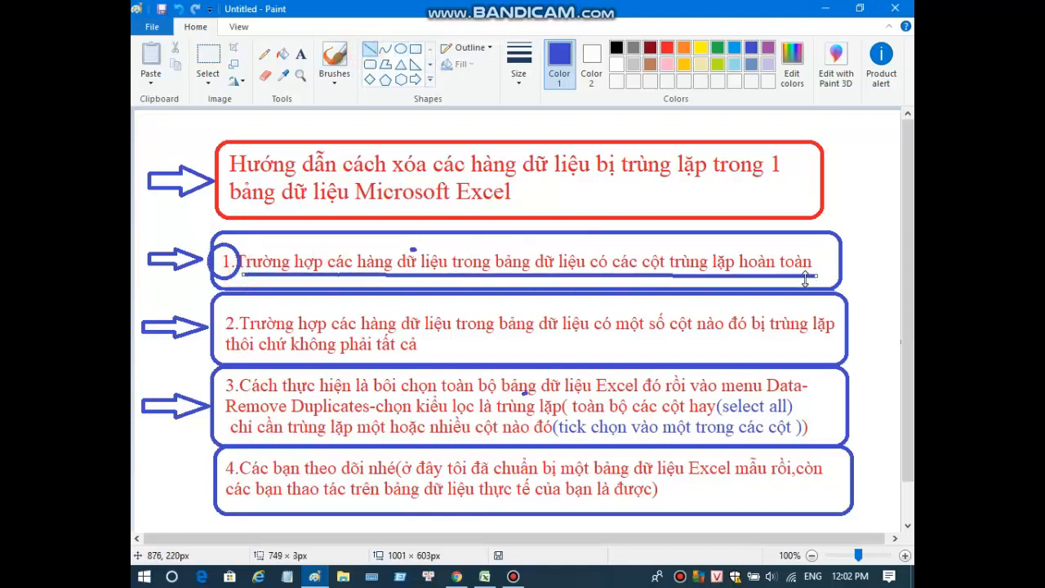
key("ctrl+z")
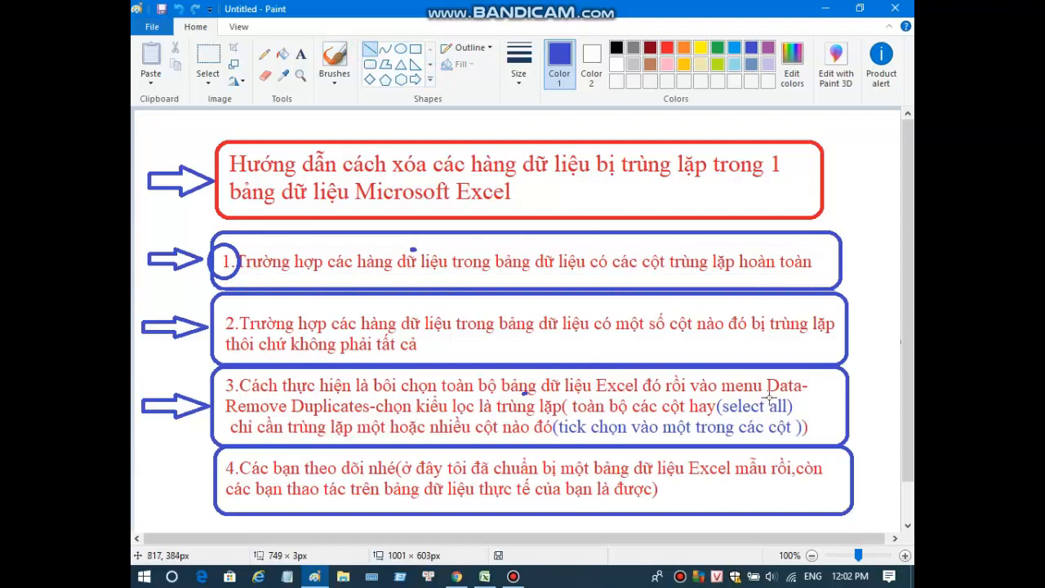
Underline "Data-" and the second text line of item 3, and undo these lines and the circle around number 1
left_click(596, 394)
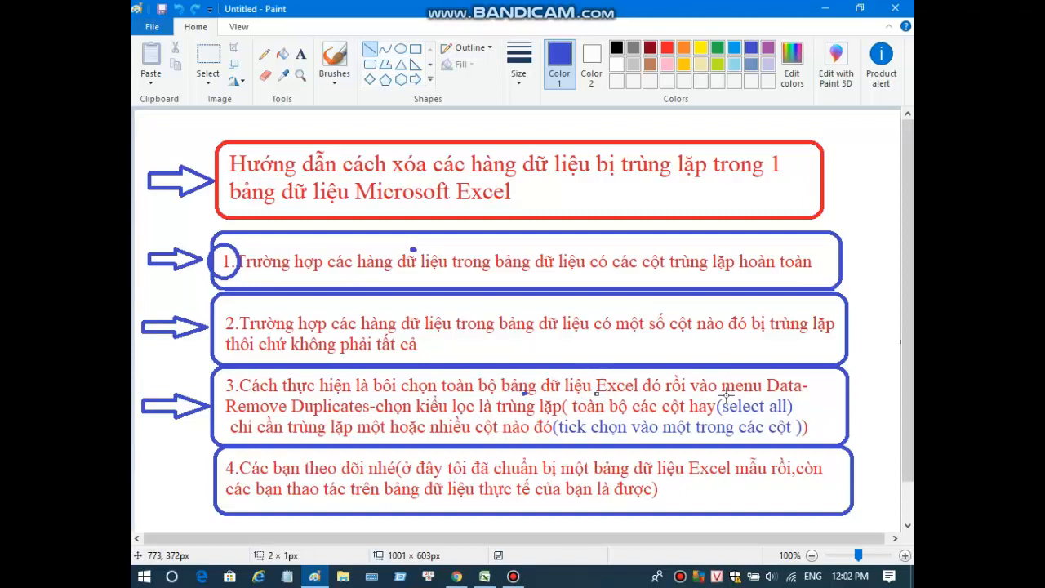
left_click_drag(765, 394, 810, 395)
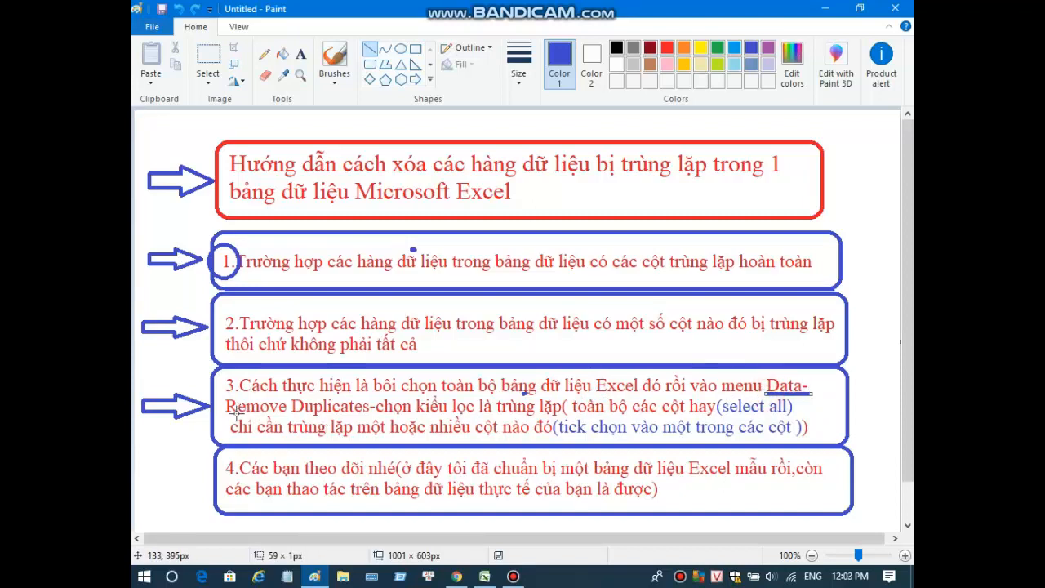
left_click_drag(224, 413, 827, 414)
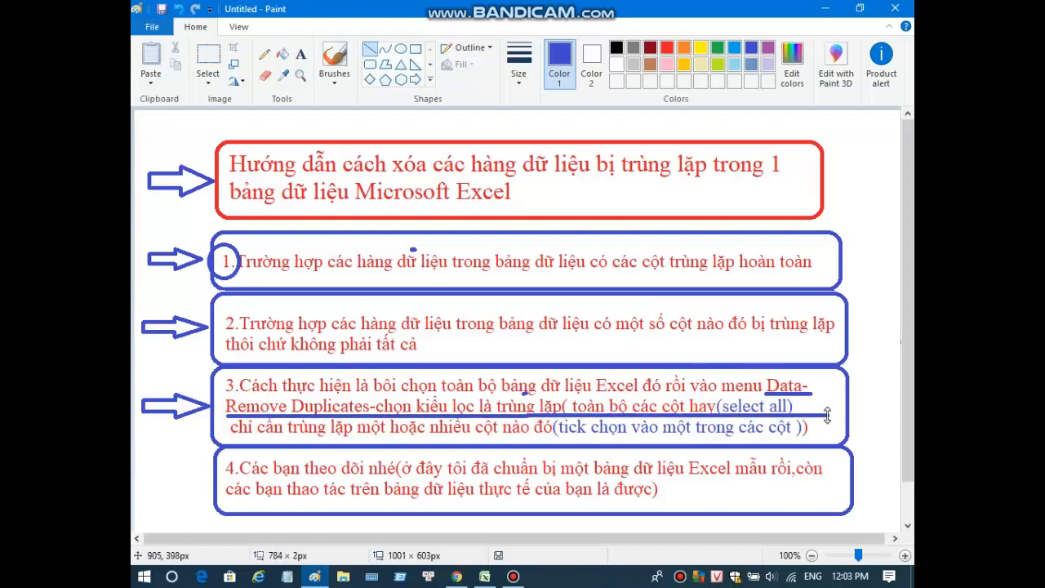
key("ctrl+z")
key("ctrl+z")
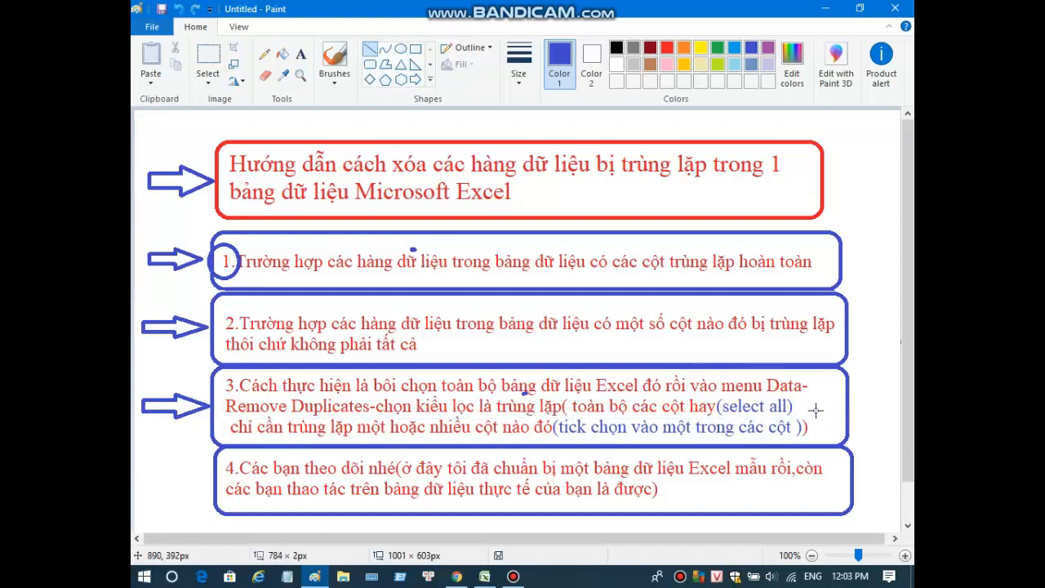
key("ctrl+z")
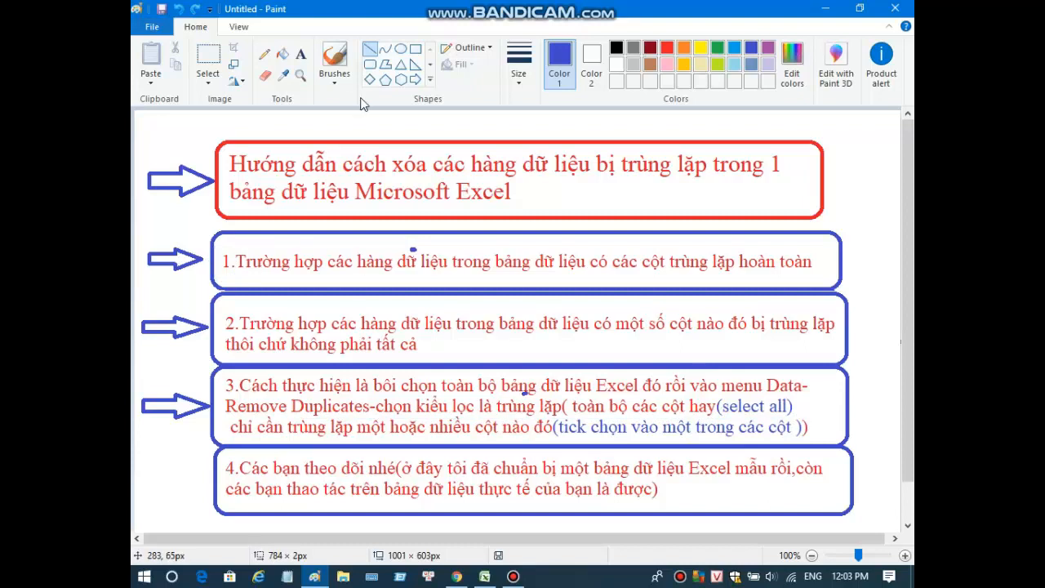
Draw a small blue ellipse around the number 1 of item 1
left_click(400, 48)
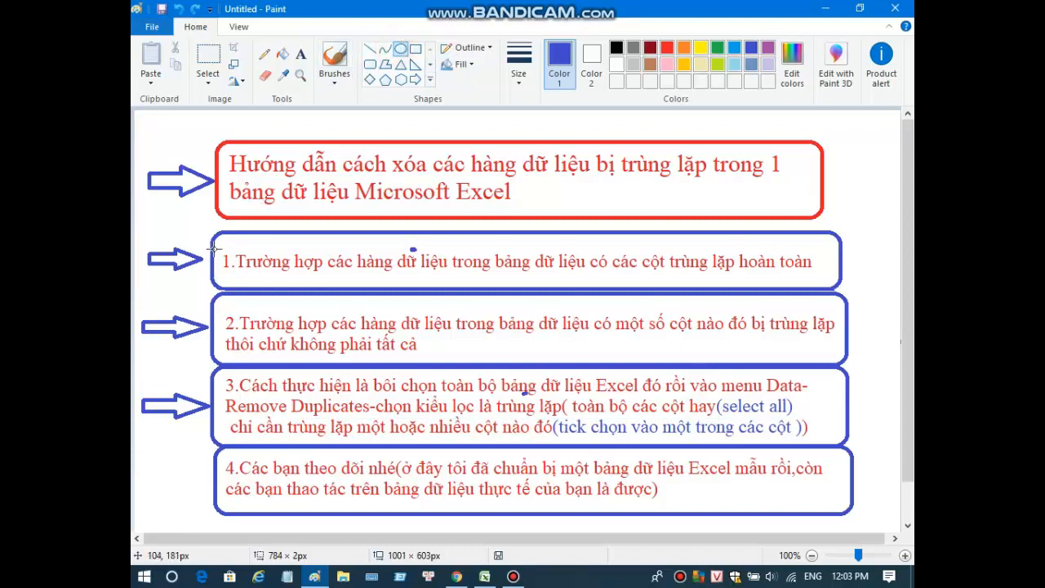
left_click_drag(215, 248, 237, 276)
left_click(325, 245)
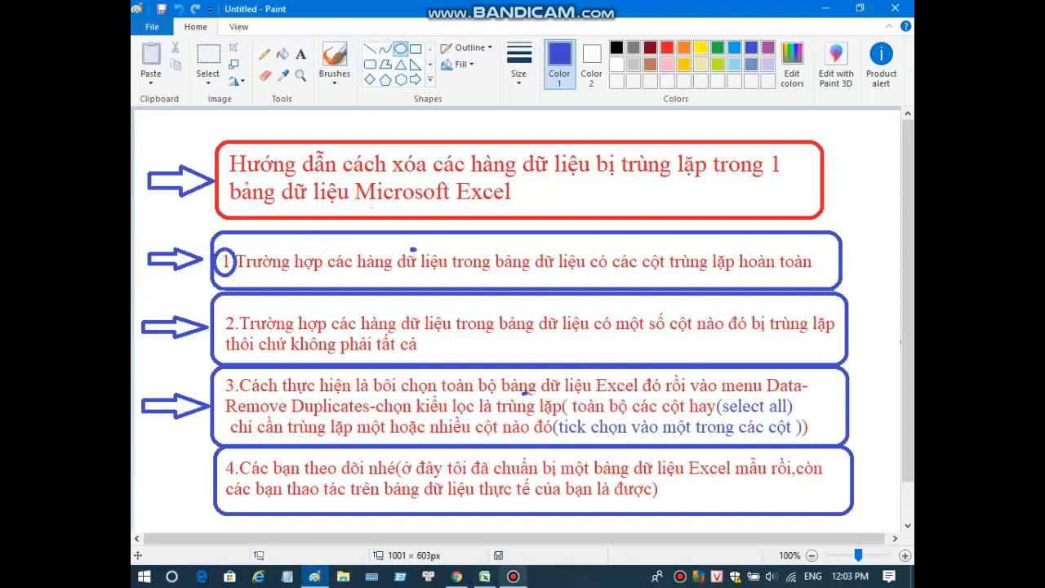
Switch to Excel and review the title of the fully duplicated rows case in E3:L3 on Sheet1
left_click(484, 576)
left_click(215, 544)
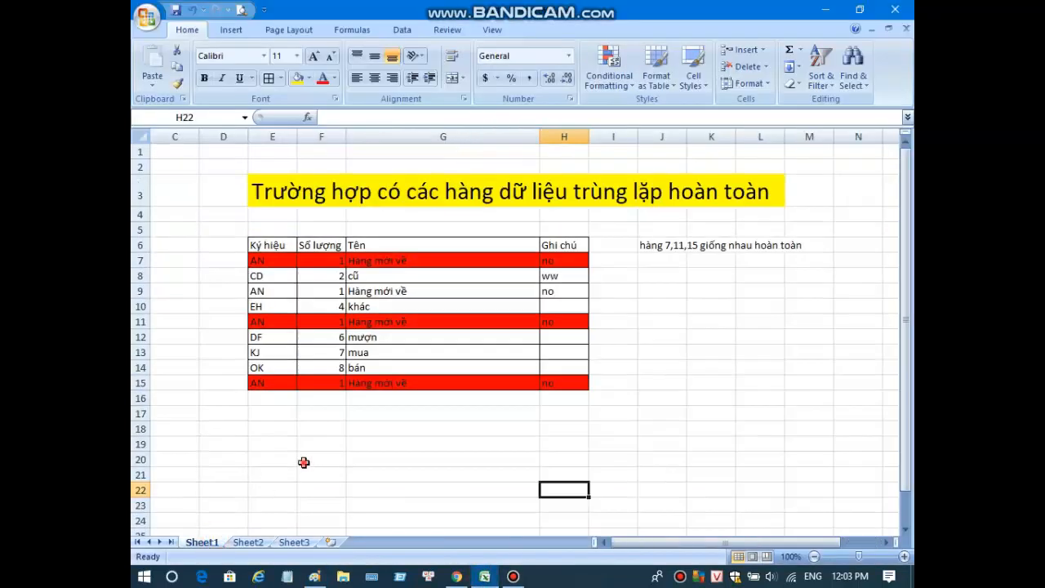
left_click(304, 462)
left_click_drag(288, 191, 535, 191)
left_click_drag(612, 185, 764, 193)
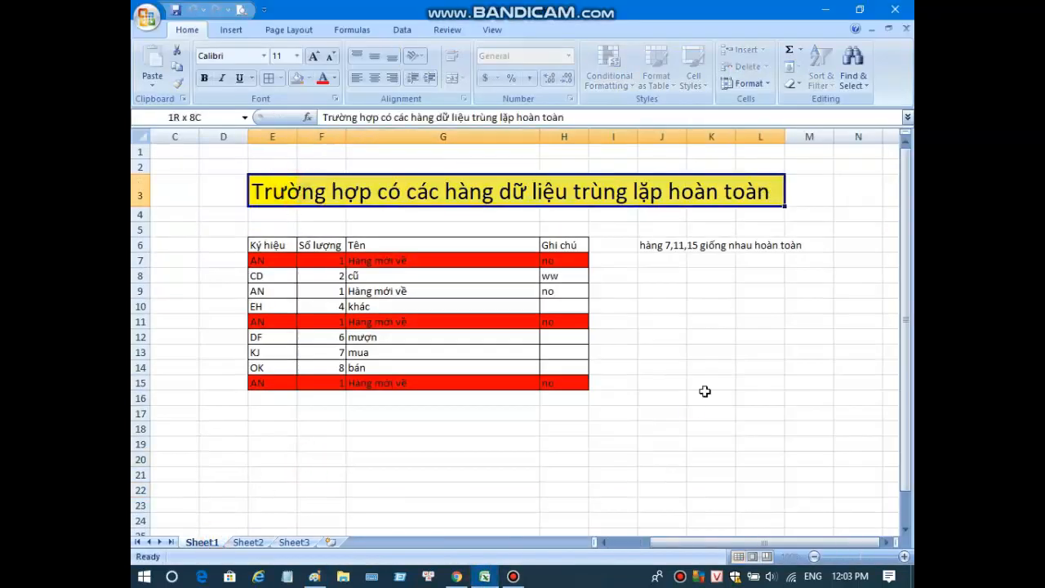
Fill the note cells J6:M6 about rows 7, 11 and 15 with yellow
left_click(711, 412)
left_click_drag(651, 249, 797, 248)
left_click(299, 80)
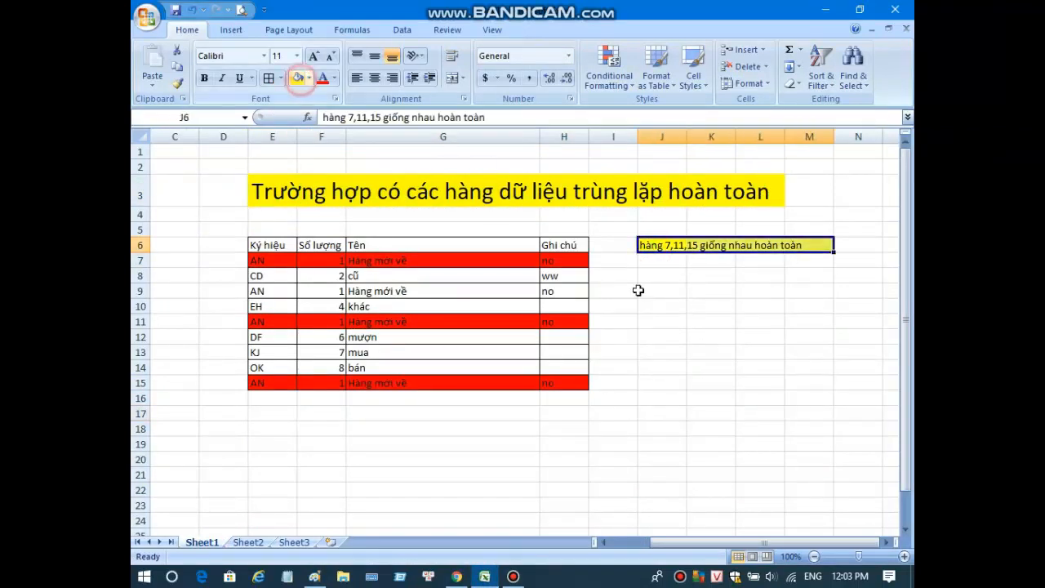
left_click(706, 321)
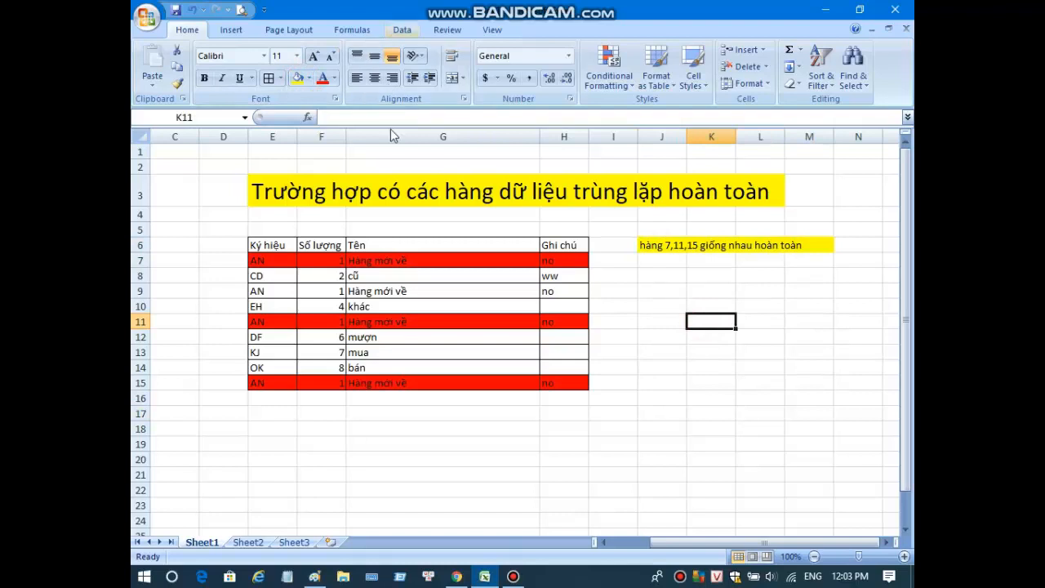
Switch to Paint and circle the number 3 of item 3 with a blue ellipse of about 32 × 35 px
left_click(314, 576)
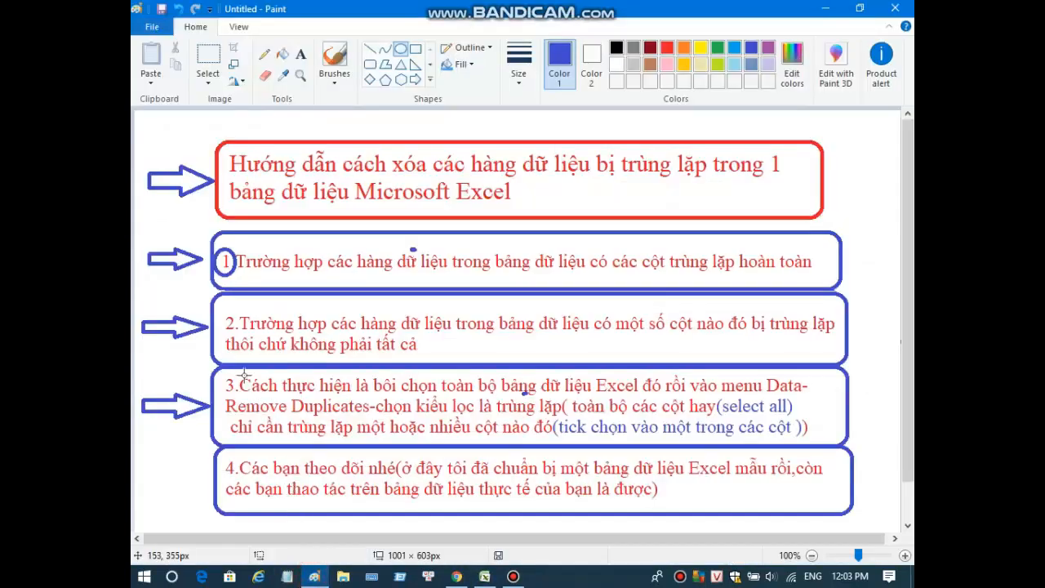
left_click(405, 48)
left_click_drag(216, 369, 242, 401)
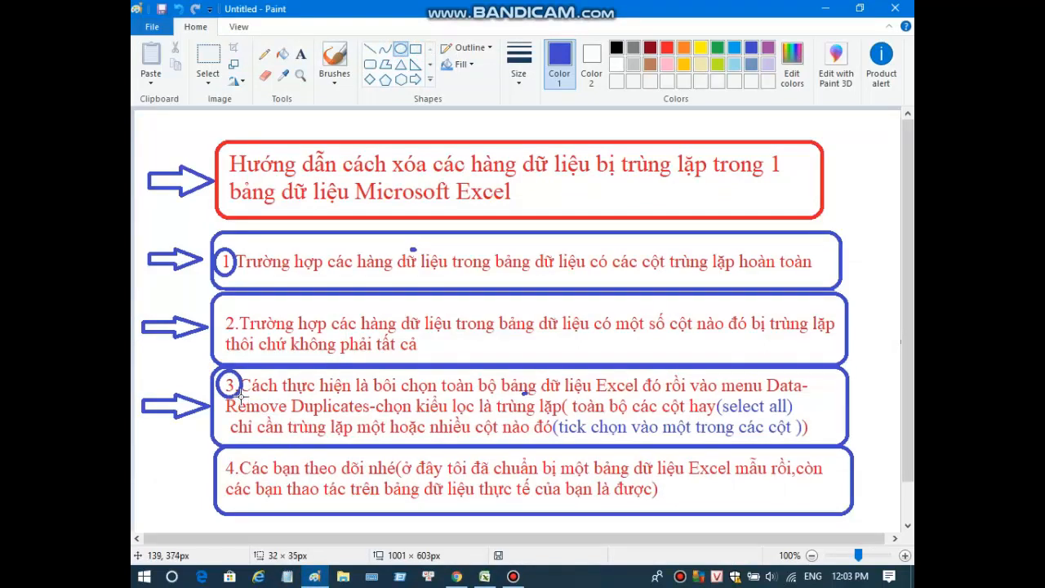
Switch to Excel and highlight the whole data table E6:H15 on Sheet1 to show the selection range
left_click(487, 578)
left_click(556, 322)
left_click(432, 427)
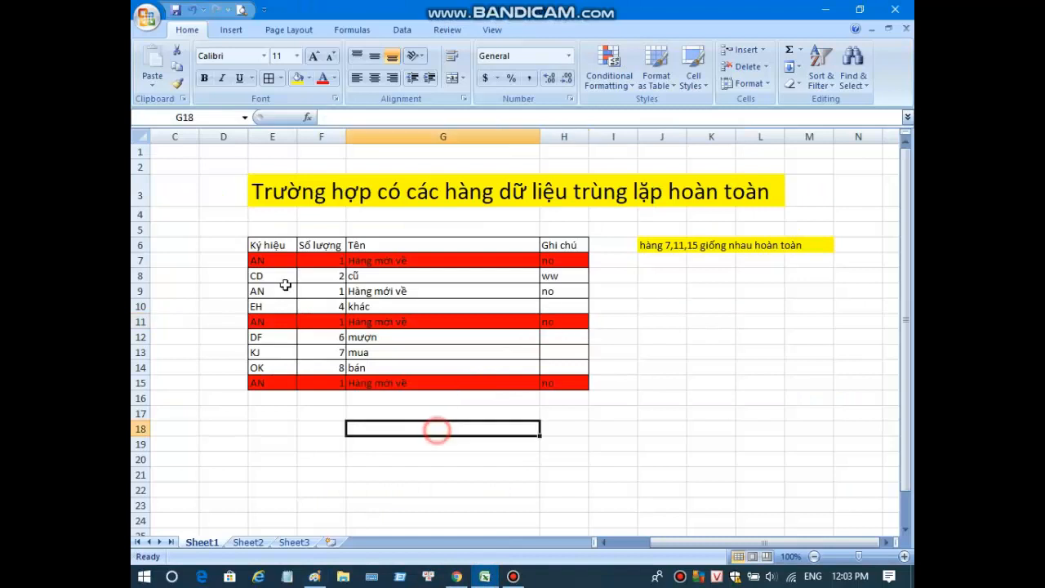
left_click_drag(259, 242, 559, 388)
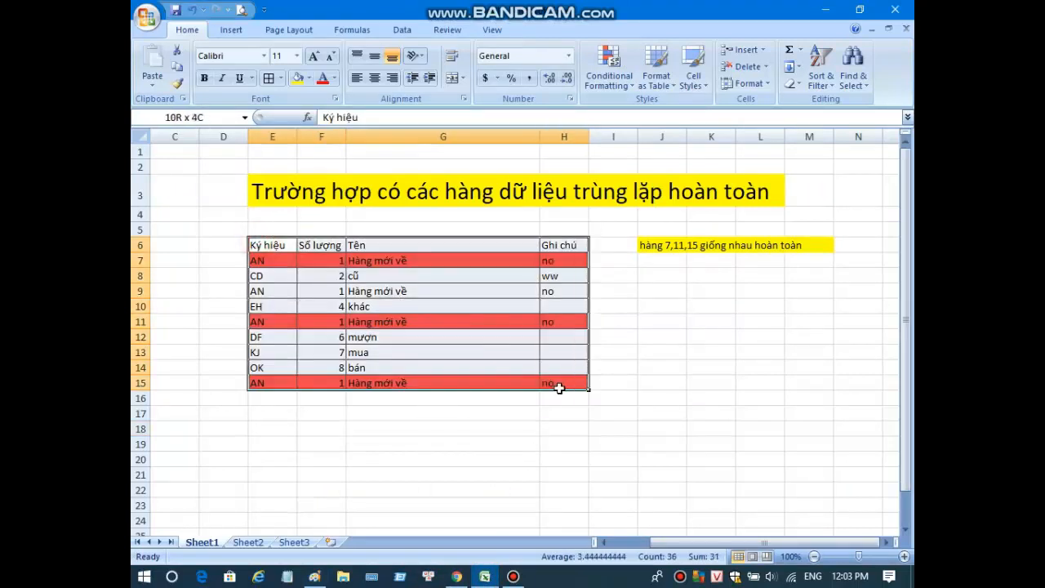
Switch to Paint and underline item 3 from "bôi chọn" to "Data-", plus "Remove Duplicates" on its second line, with straight blue lines
left_click(314, 577)
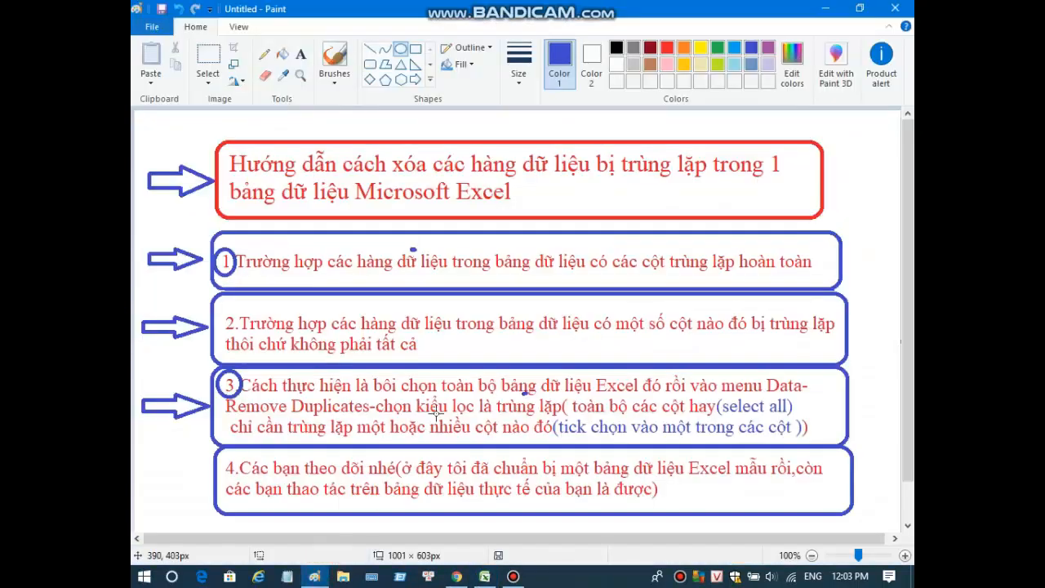
left_click(366, 46)
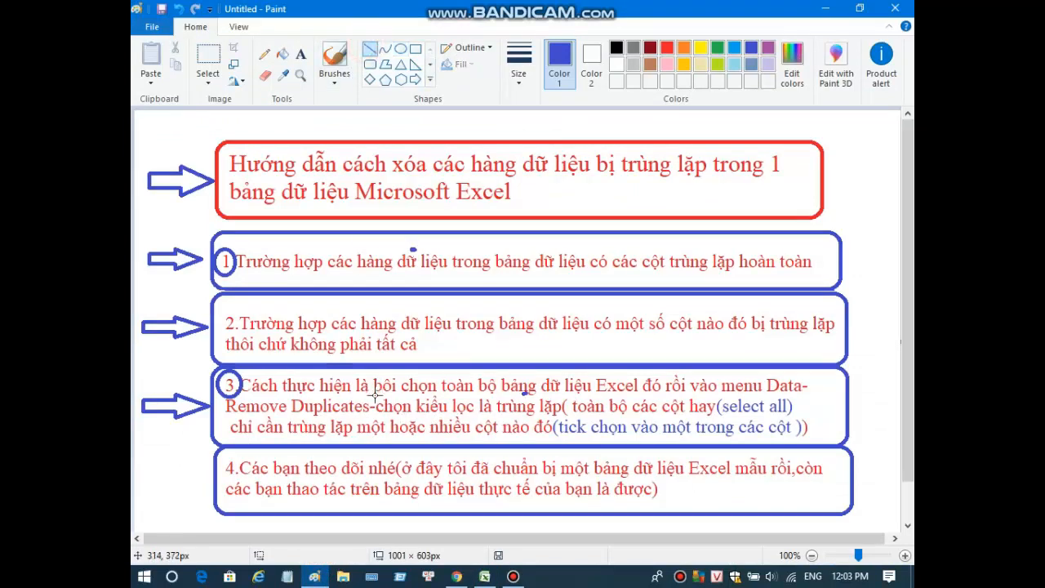
left_click_drag(374, 394, 814, 392)
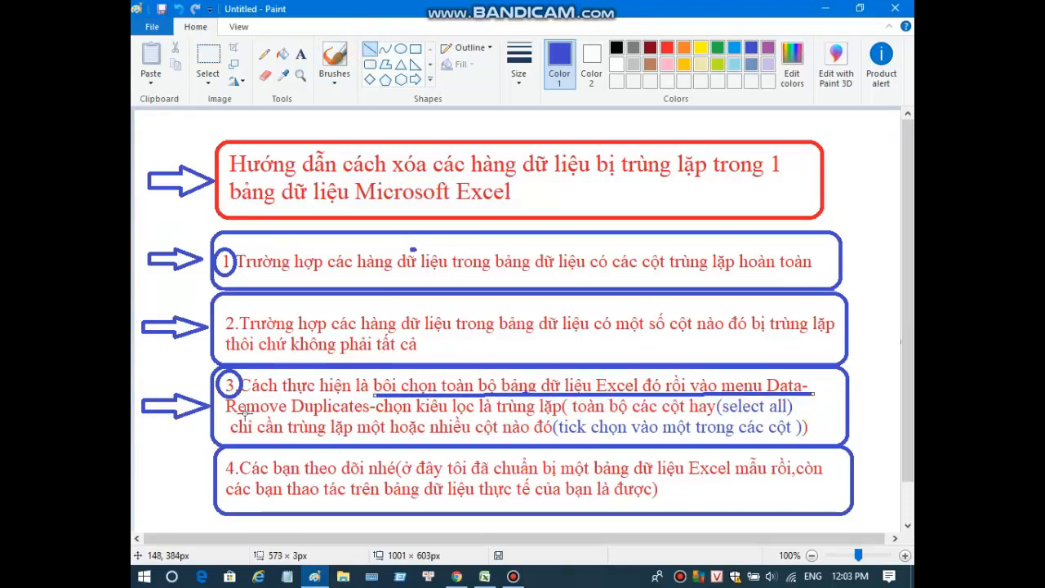
left_click_drag(222, 411, 373, 417)
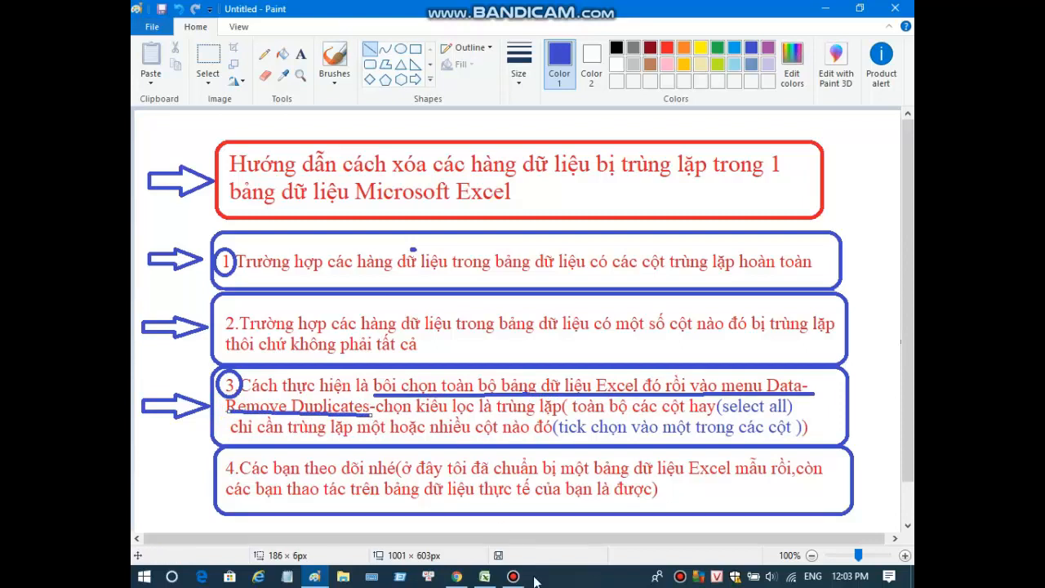
Switch to Excel, remove duplicate rows from E6:H15 with all four columns checked, and undo the removal
left_click(484, 577)
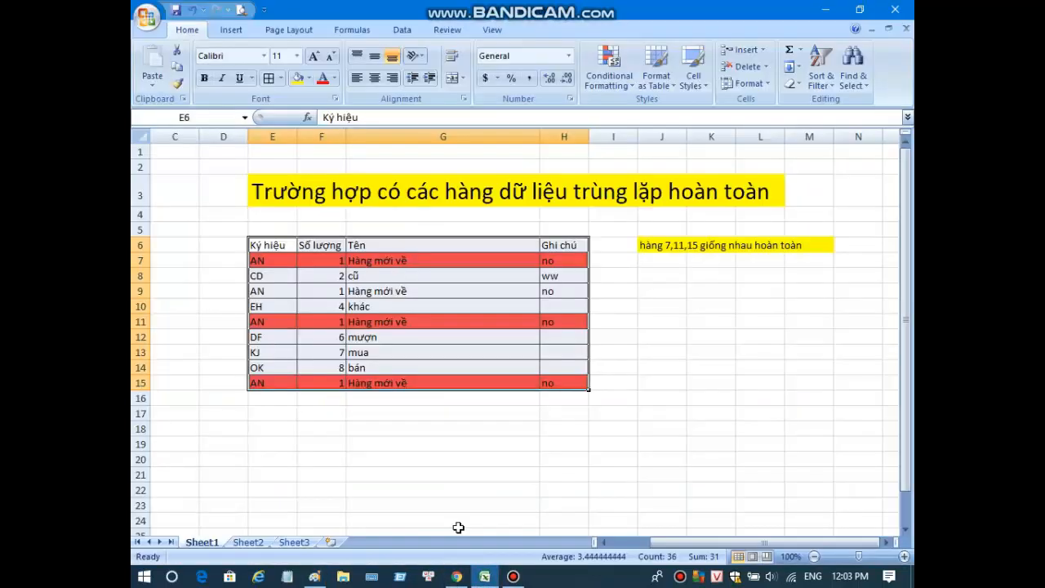
left_click(263, 245)
left_click_drag(261, 245, 566, 386)
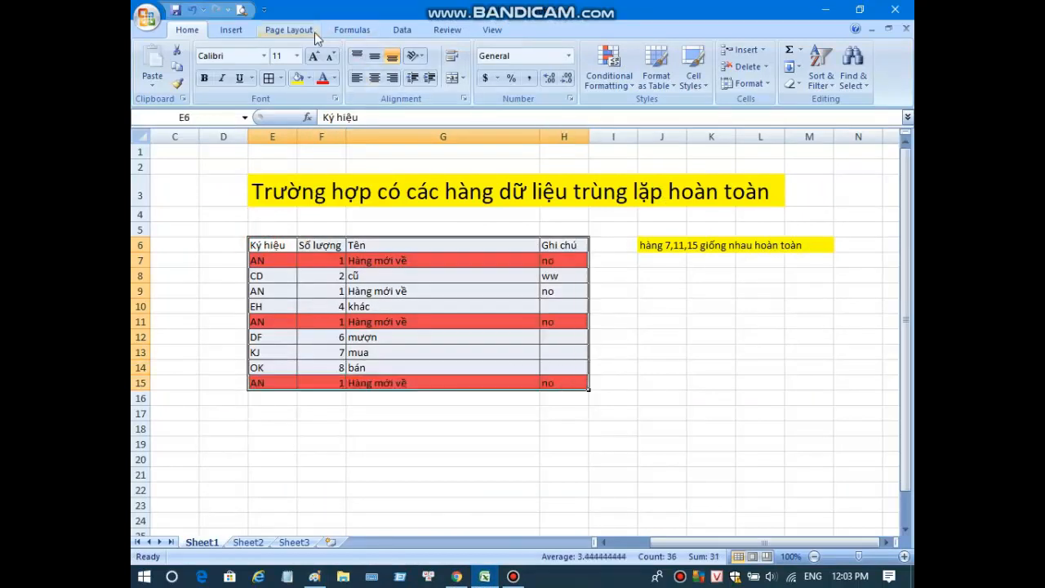
left_click(401, 30)
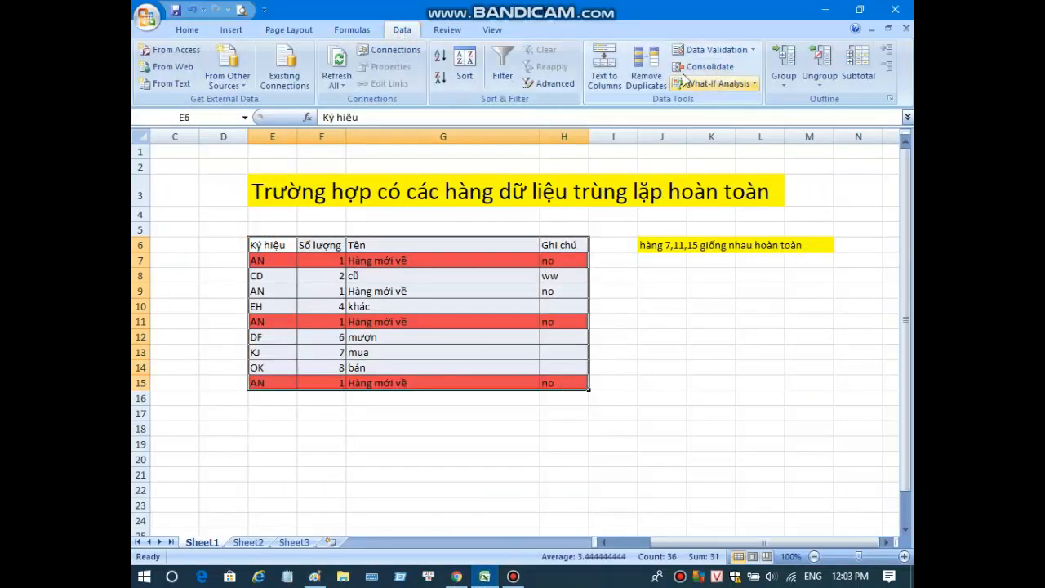
left_click(650, 68)
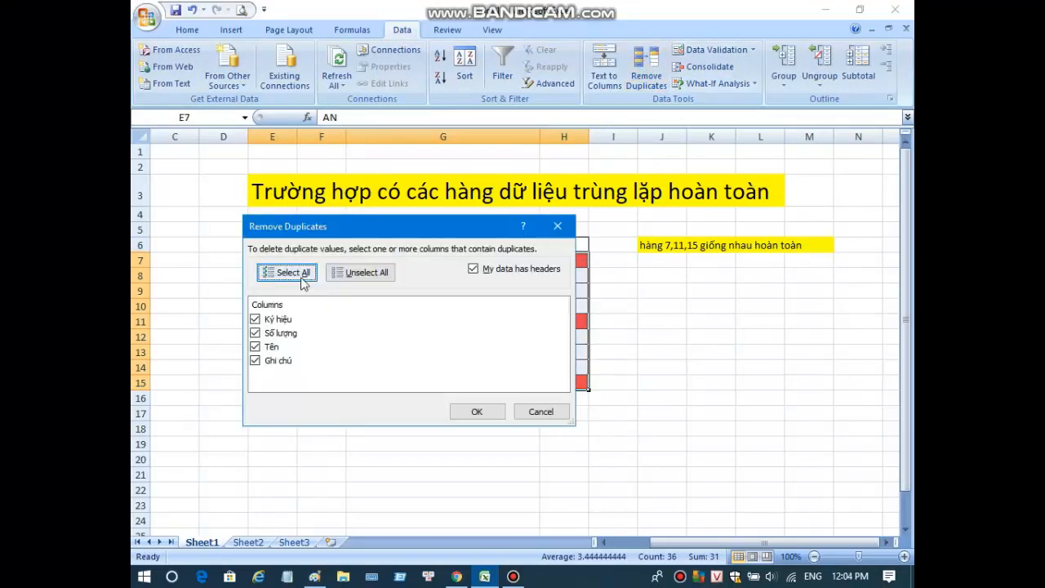
left_click(358, 273)
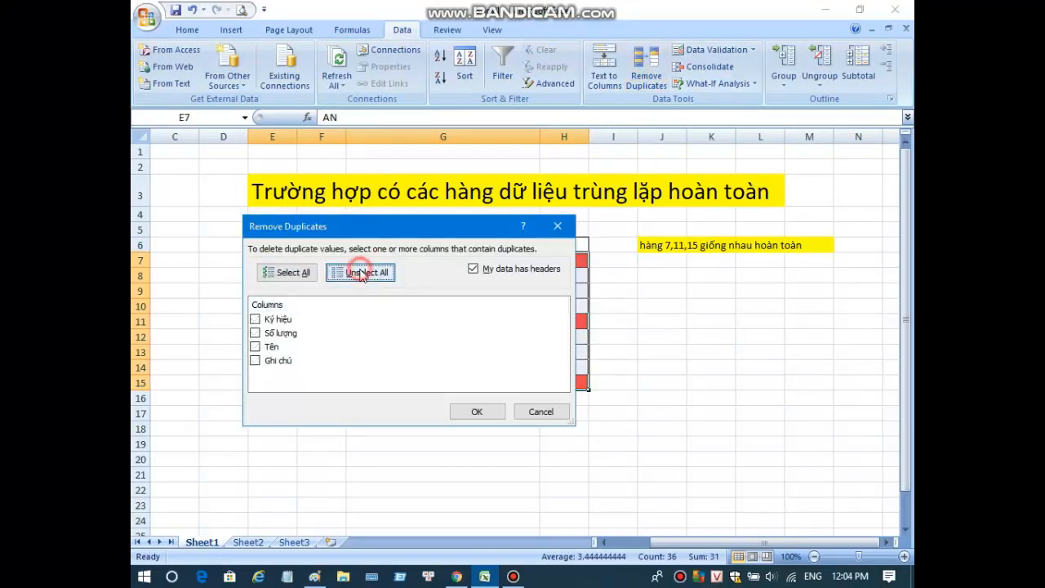
left_click(288, 272)
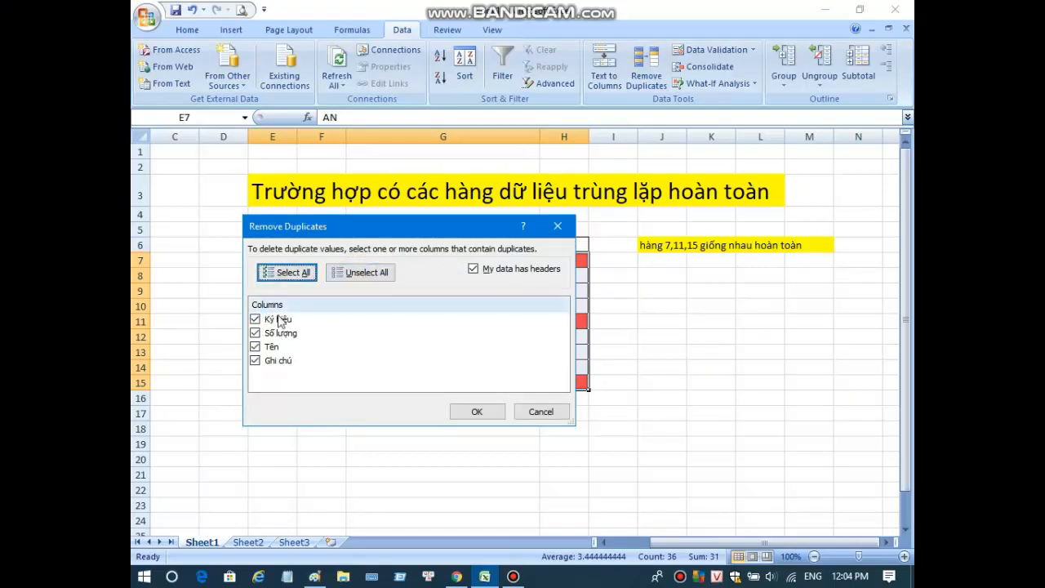
left_click(478, 413)
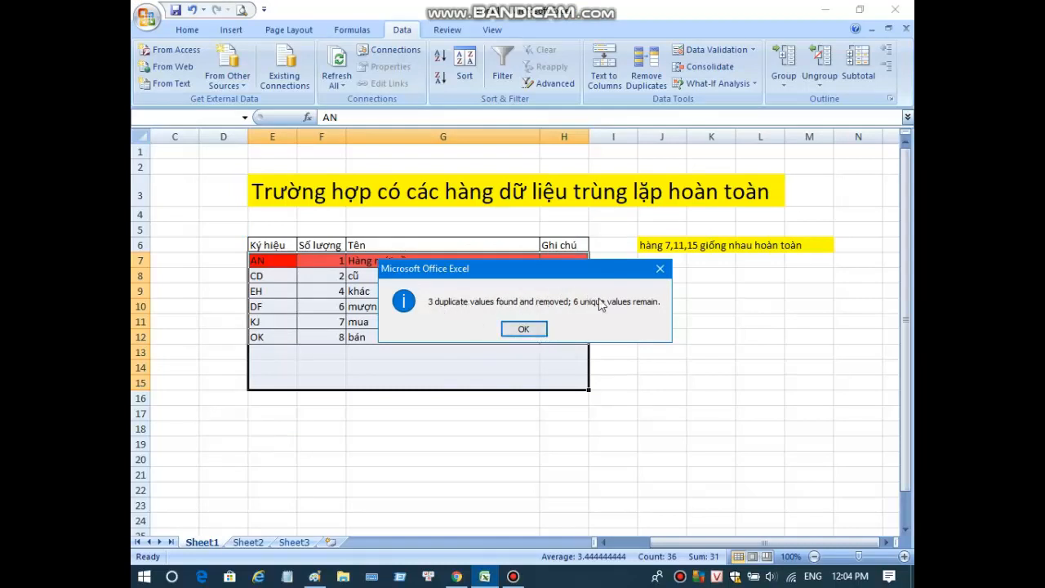
left_click(525, 329)
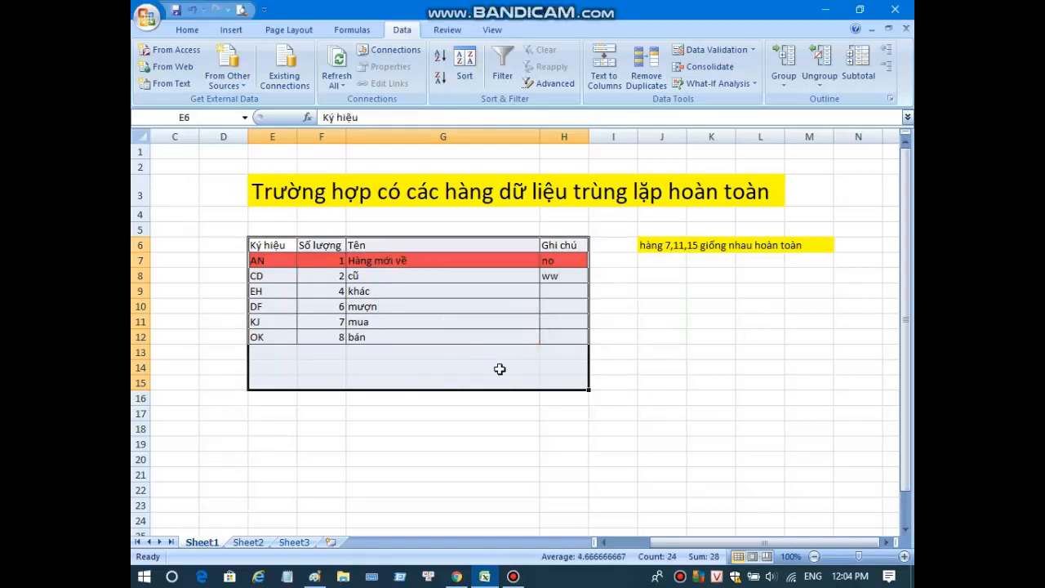
left_click(461, 427)
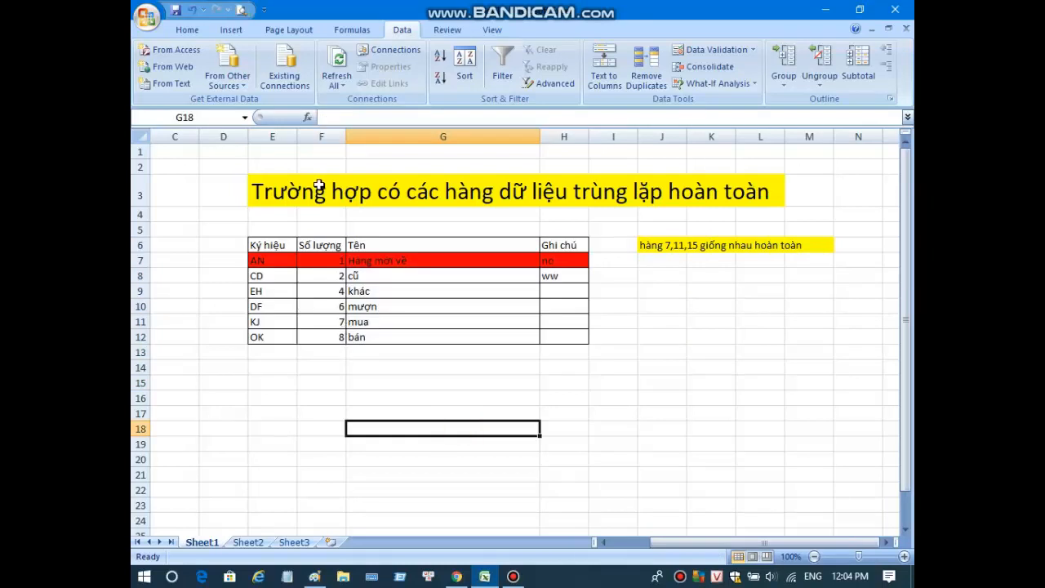
key("ctrl+z")
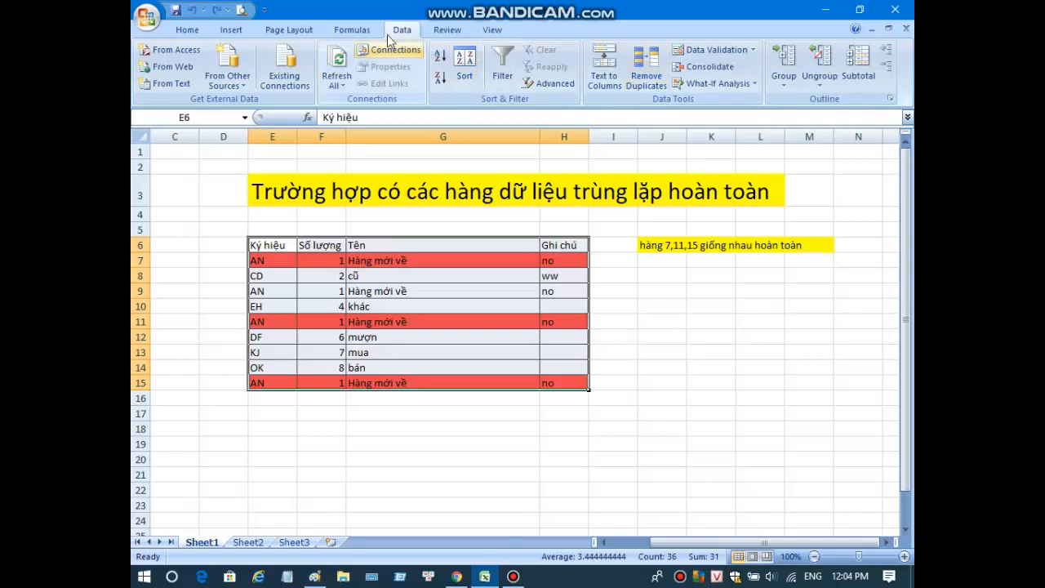
Run Remove Duplicates on the selected Sheet1 table, comparing the columns Ký hiệu, Số lượng, Tên and Ghi chú
left_click(646, 70)
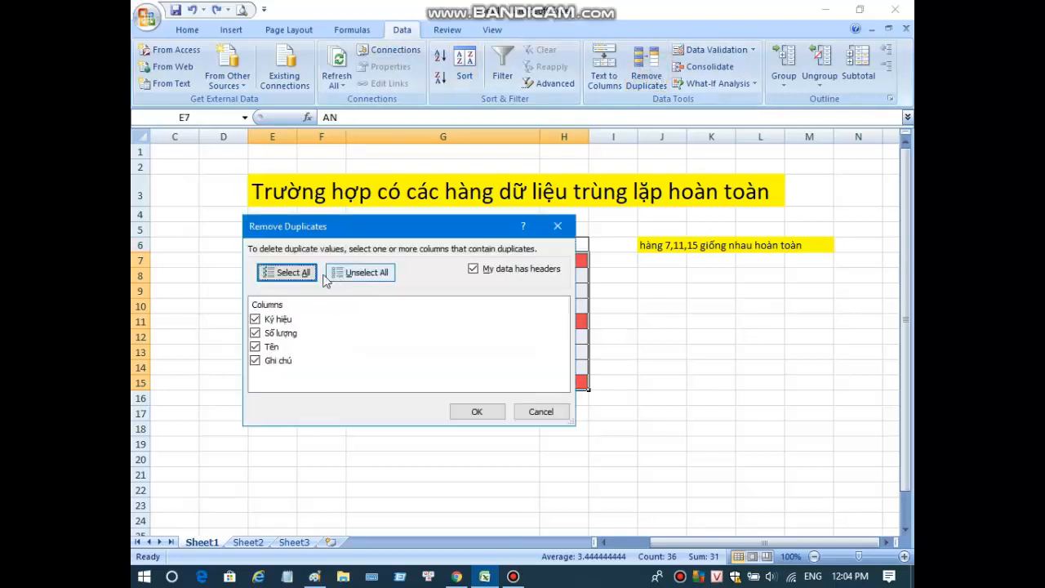
left_click(358, 273)
left_click(287, 276)
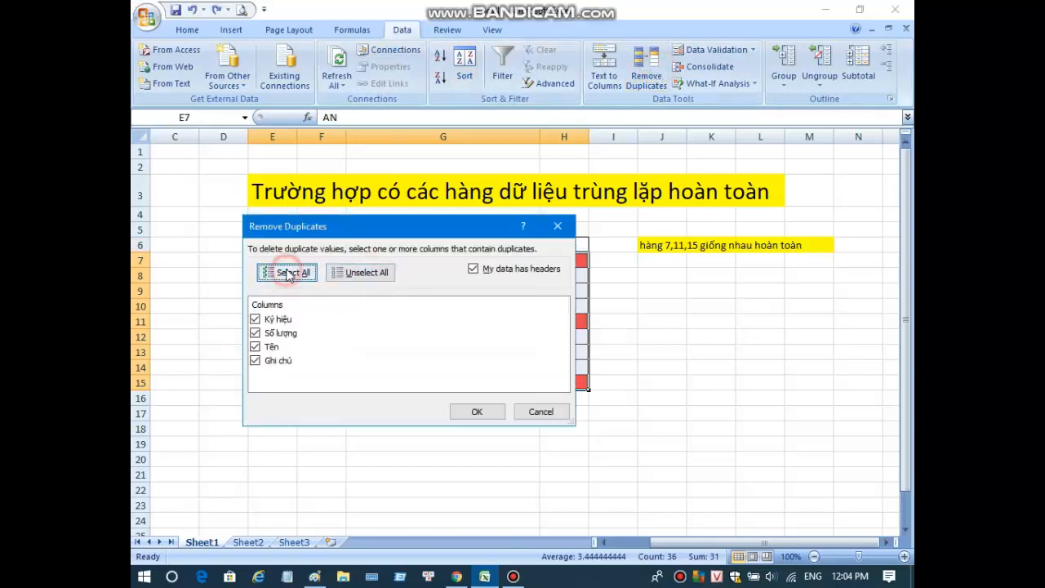
left_click(477, 413)
left_click(532, 330)
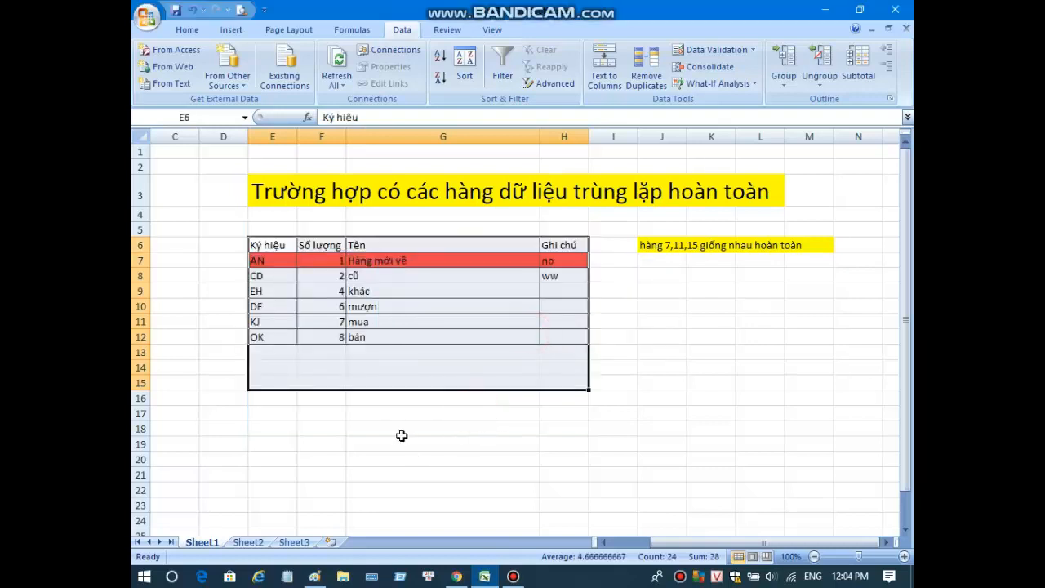
left_click(384, 429)
Enter the note "Như vậy 3 hàng giống nhau đã bị xóa đi 2 hàng trùng lặp chỉ còn lại" in E15
left_click(278, 380)
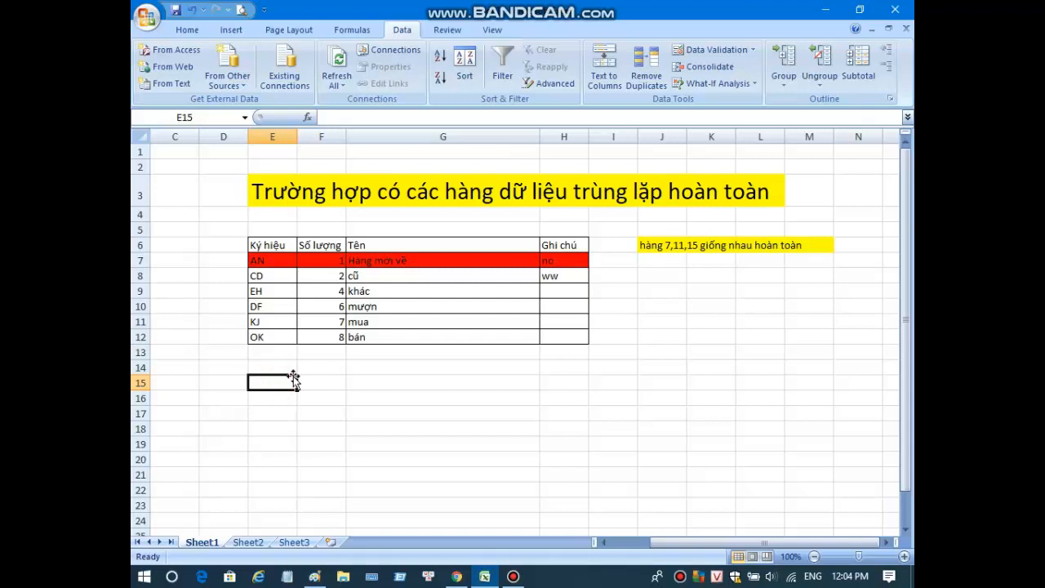
type("Như vậy")
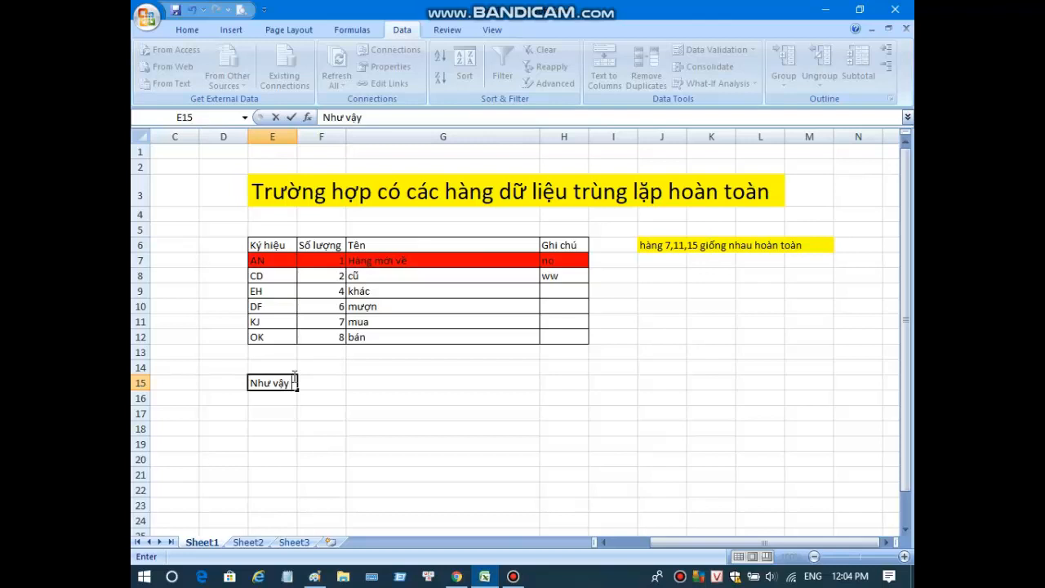
type("3 ha")
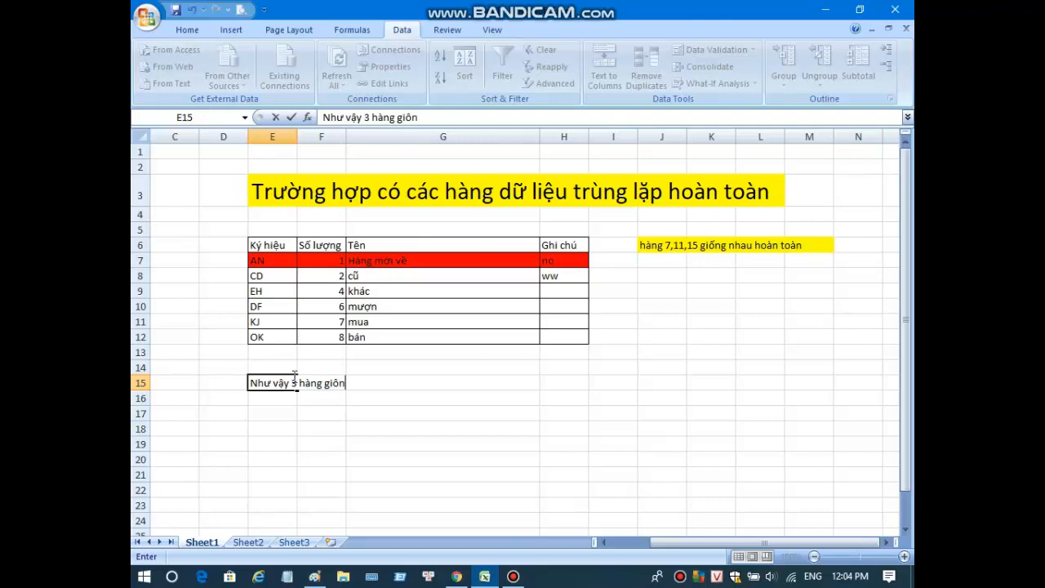
type("ng giống nhau đã bị xóa đ")
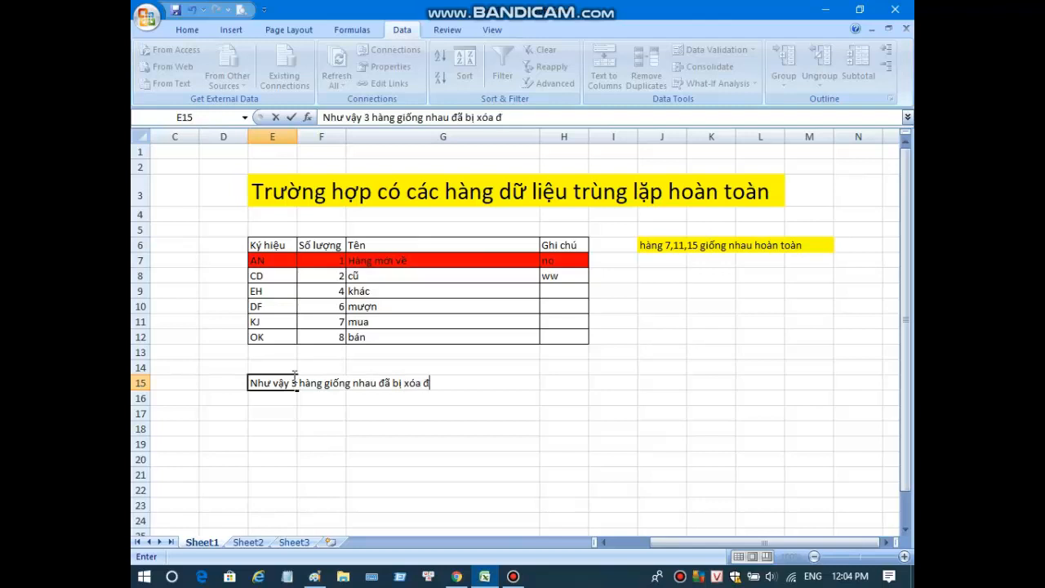
type("i 2 han")
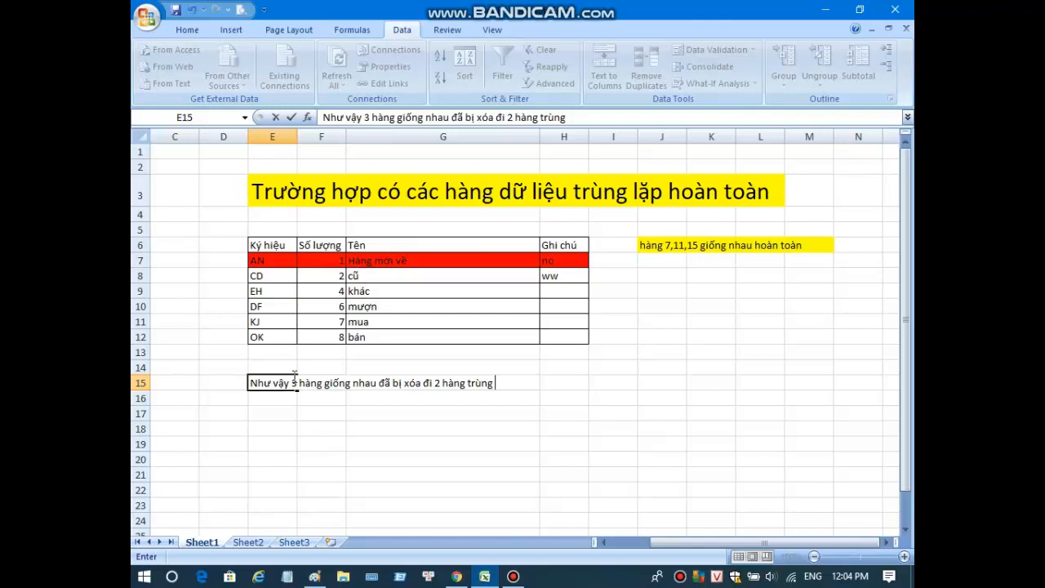
type("g trùng lặp chỉ cò d")
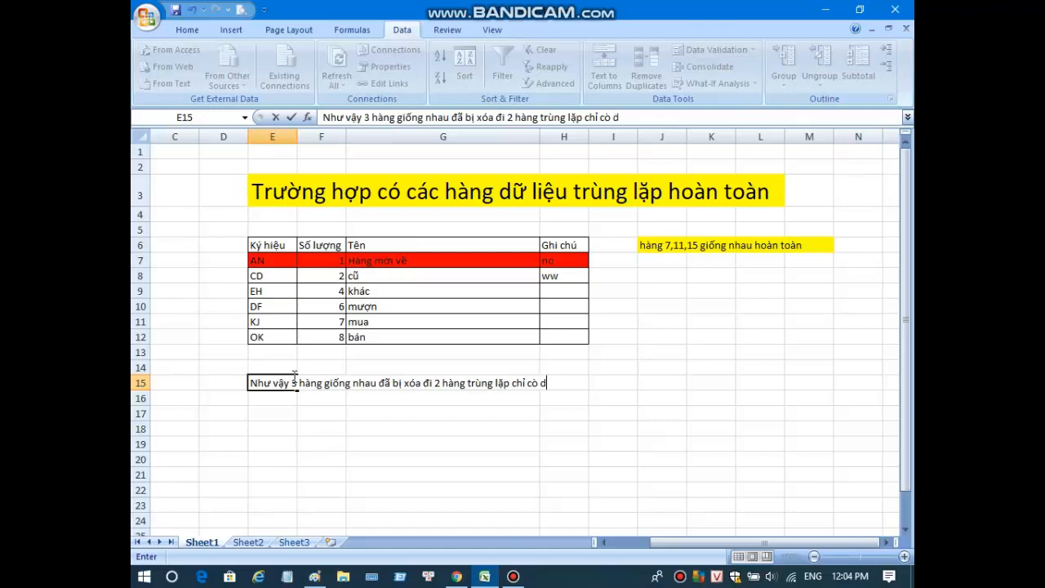
type("nn")
key("BackSpace")
key("BackSpace")
key("BackSpace")
left_click(294, 376)
key("BackSpace")
type("g")
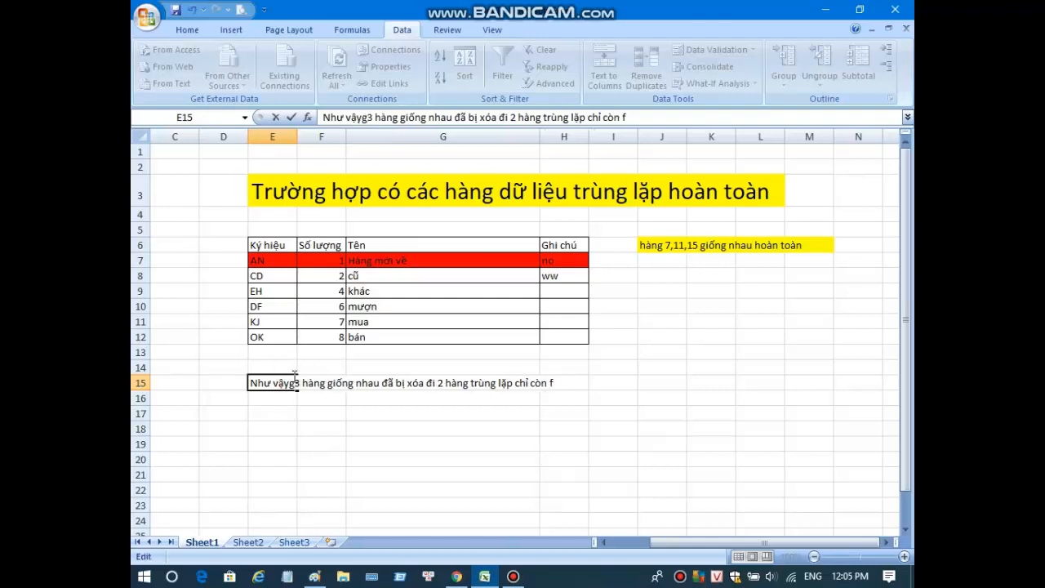
key("BackSpace")
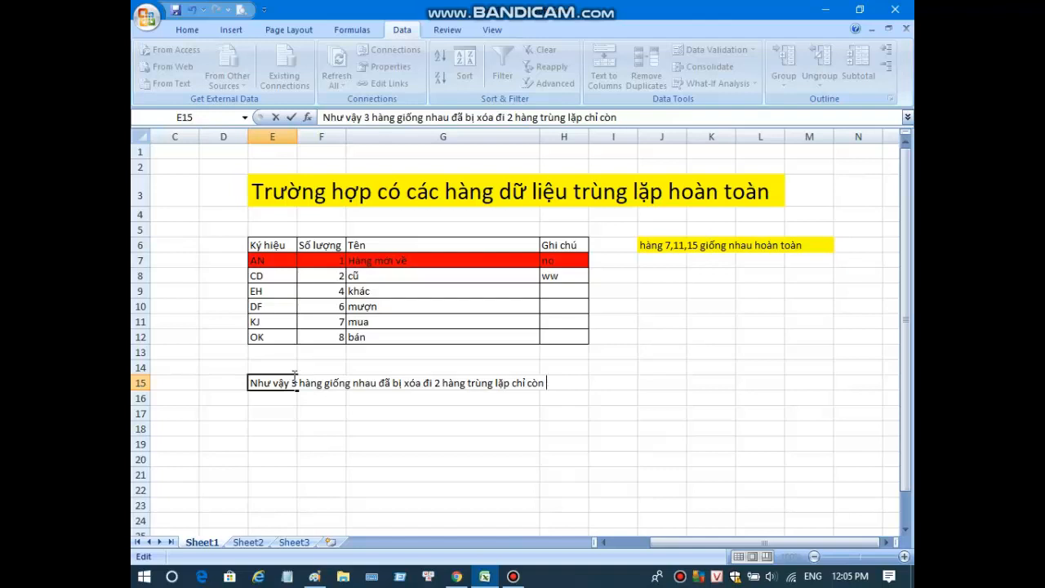
type("lai")
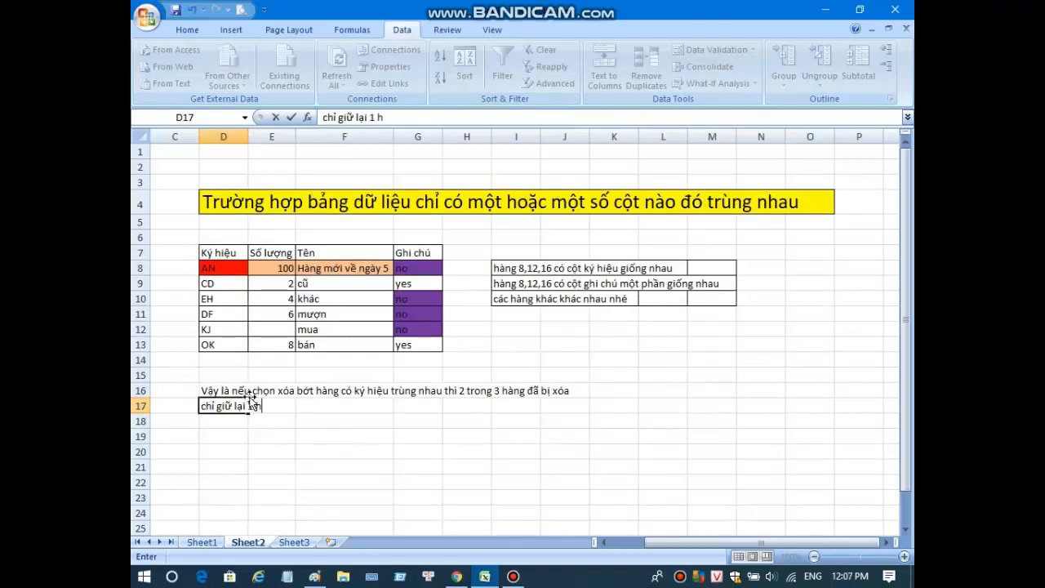
Complete the note in D17 on Sheet2 as "chỉ giữ lại 1 hàng trên cùng"
type("ang")
type("f")
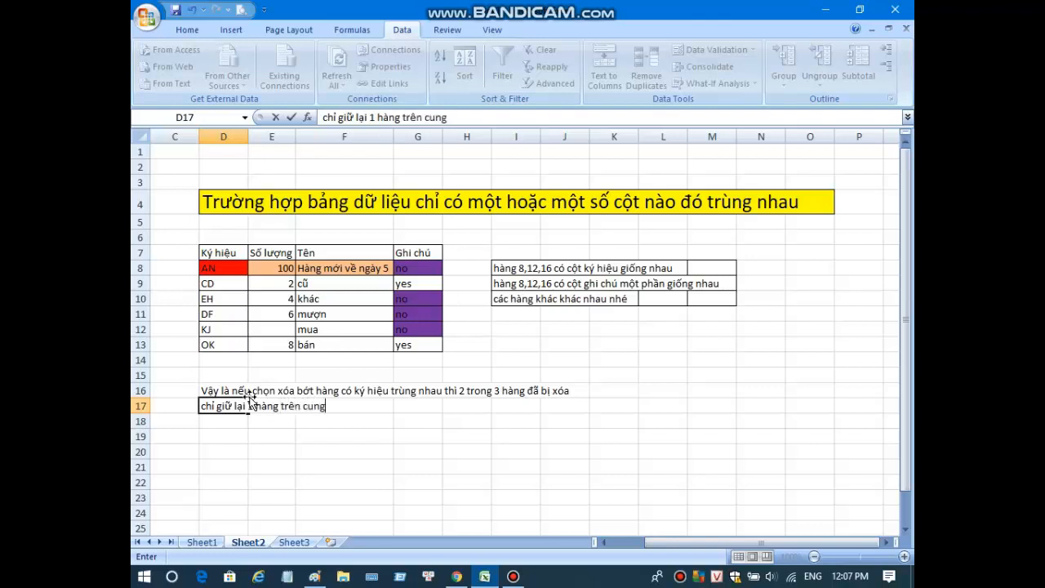
key("Return")
Enter the note "Bây giờ lại xóa tiếp các hàng có ghi chú giống nhau xem sao" in D19
key("Return")
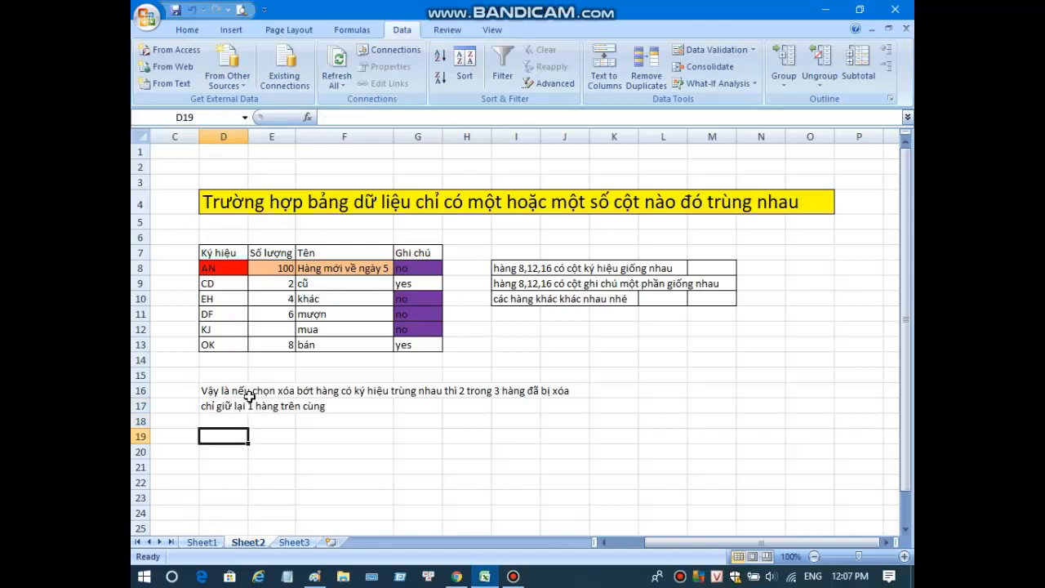
type("Baa")
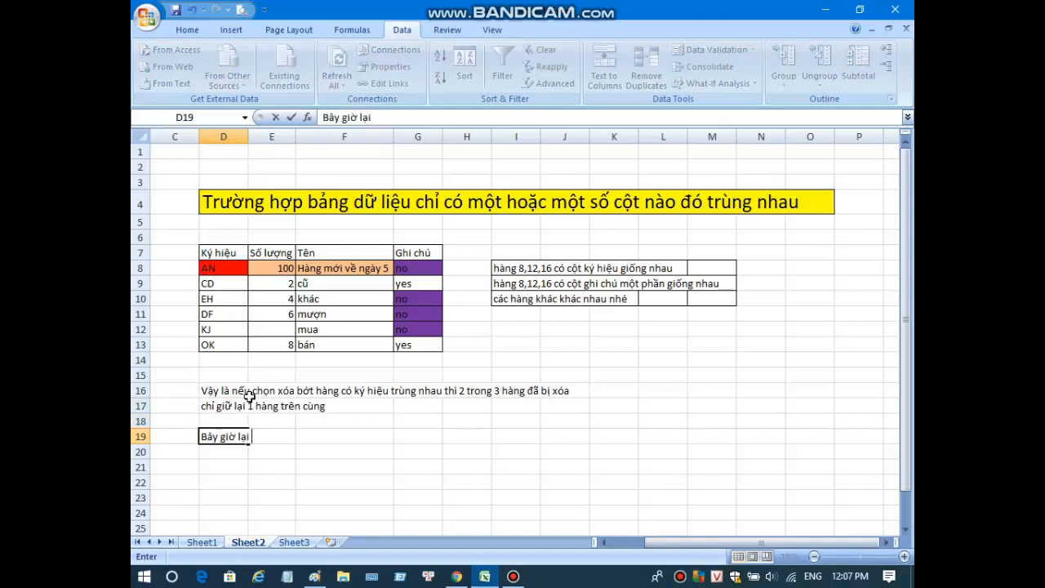
type("oas tieeps cacs")
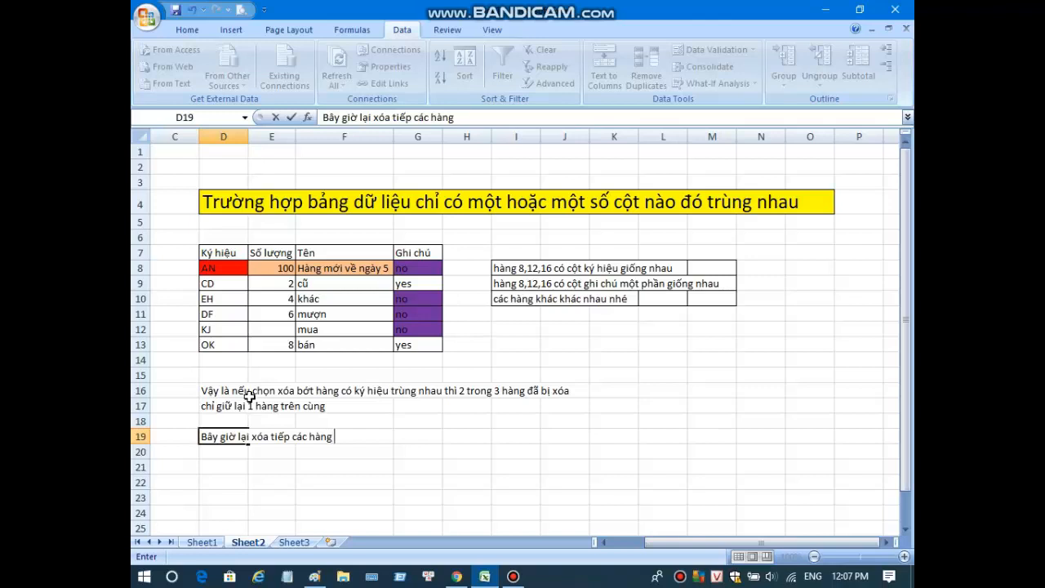
type(" hangf cos ghi ch")
left_click(250, 394)
type("us")
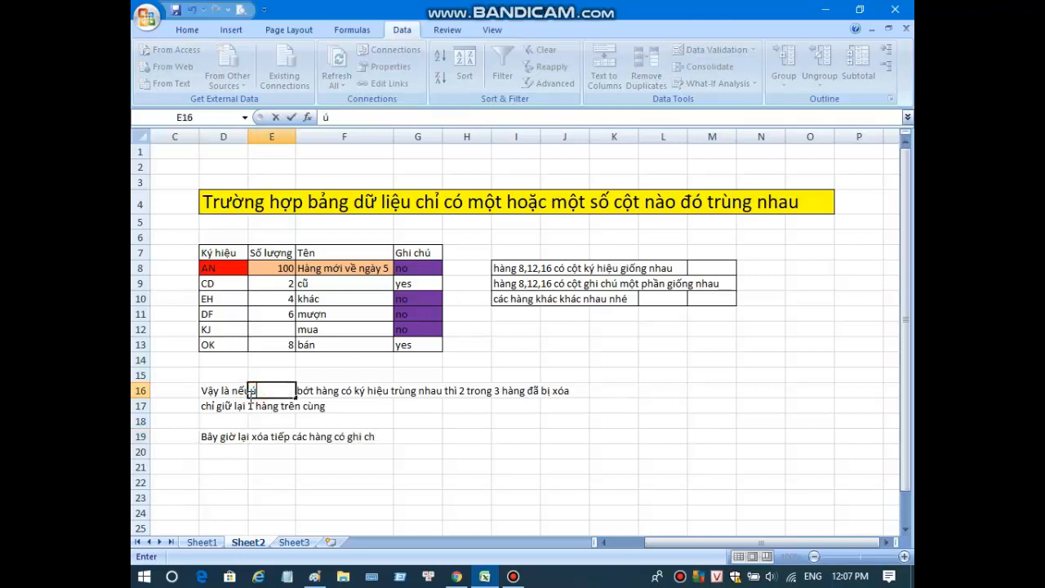
left_click(212, 437)
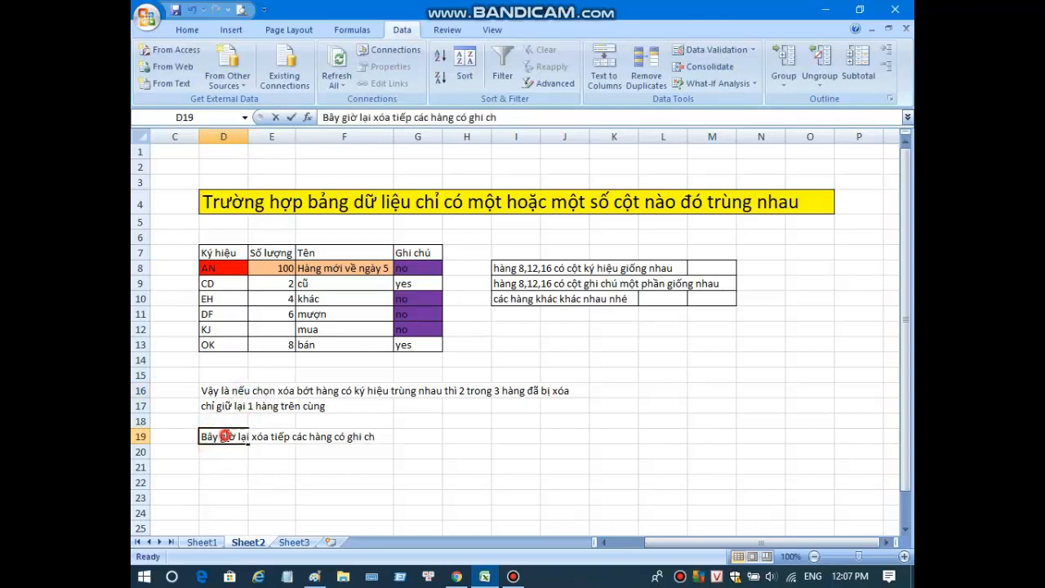
double_click(225, 438)
type("u")
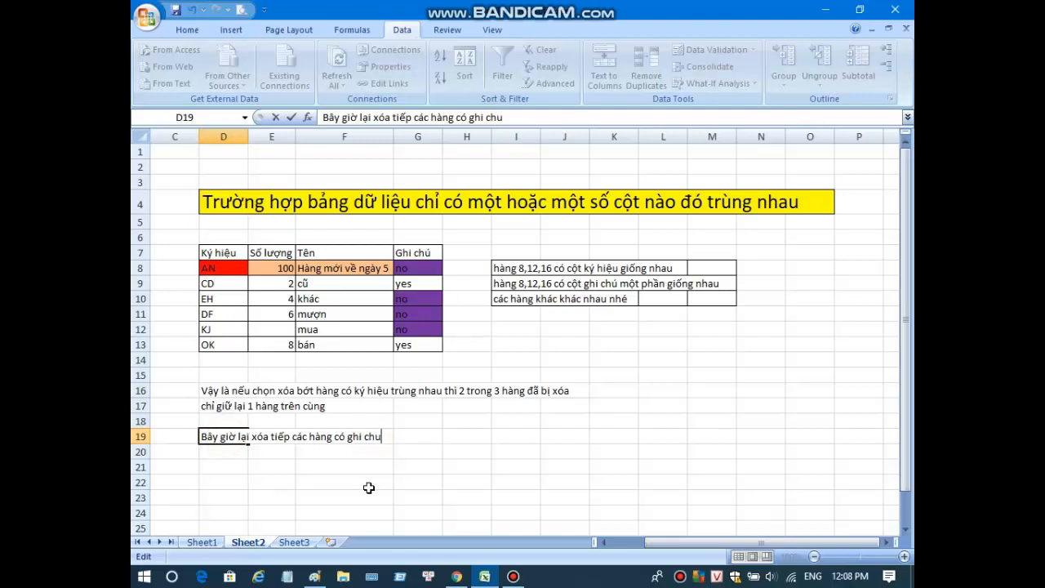
type(" giông nhau xem")
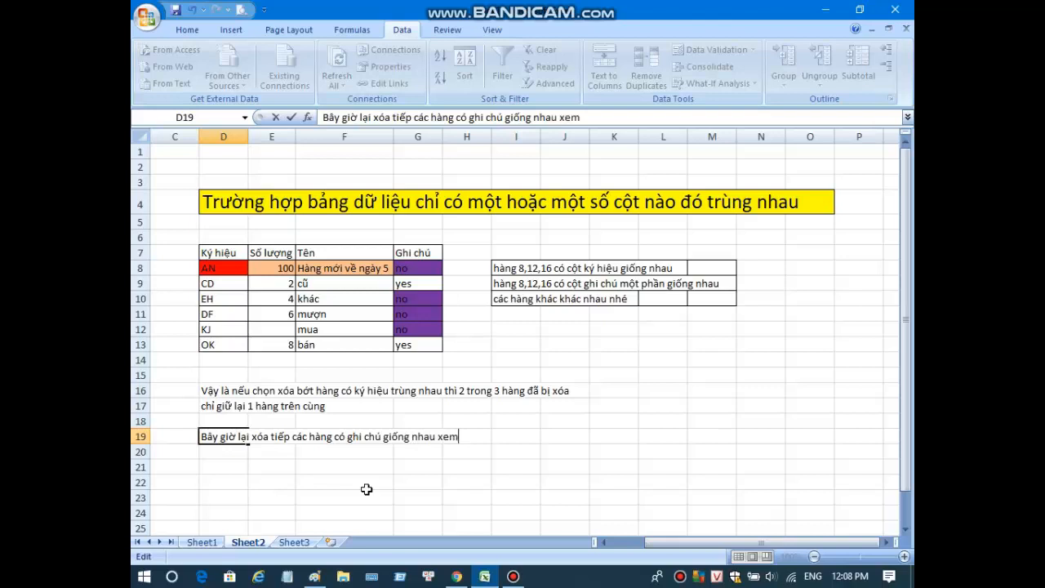
type(" sao")
key("Return")
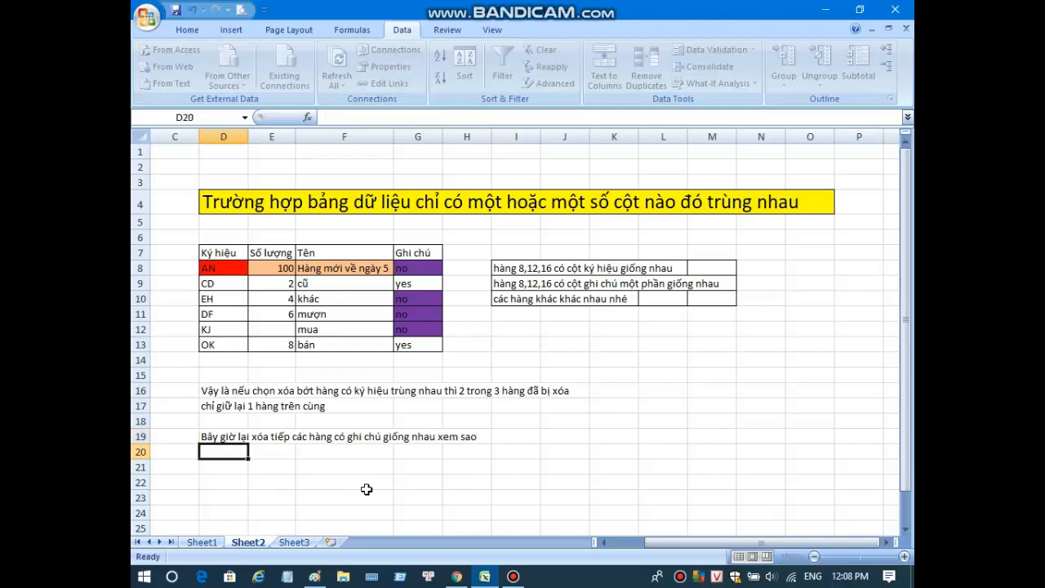
Remove duplicate rows from the table D7:G13 on Sheet2, comparing only the Ghi chú column
left_click(408, 312)
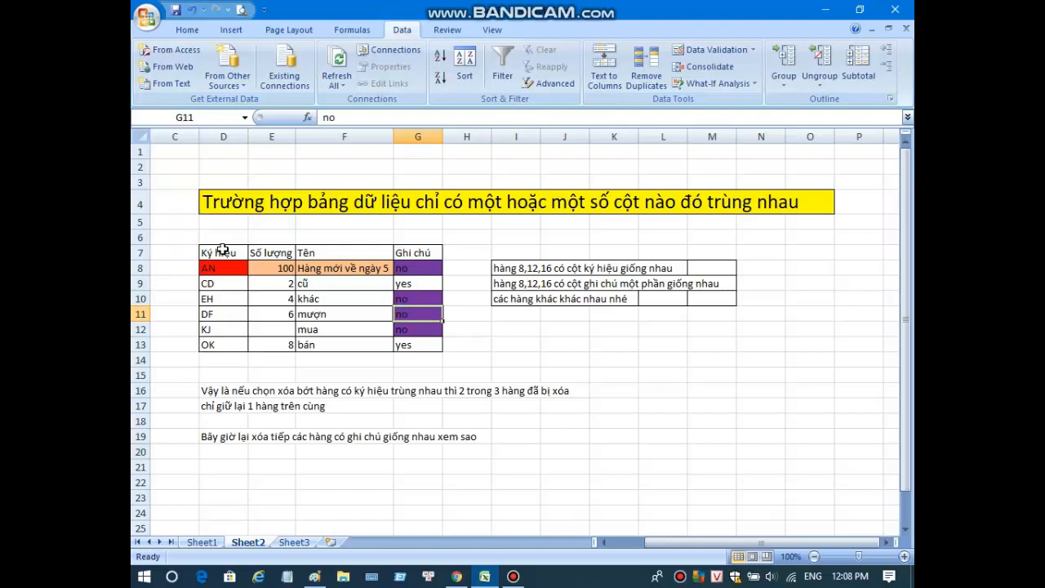
left_click(416, 267)
left_click(422, 301)
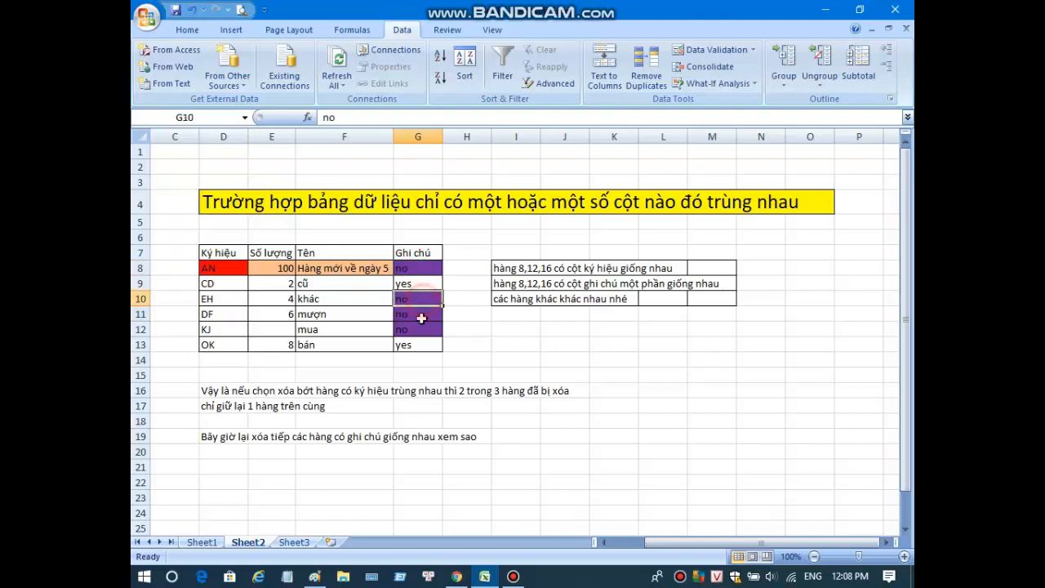
left_click(421, 316)
left_click(421, 329)
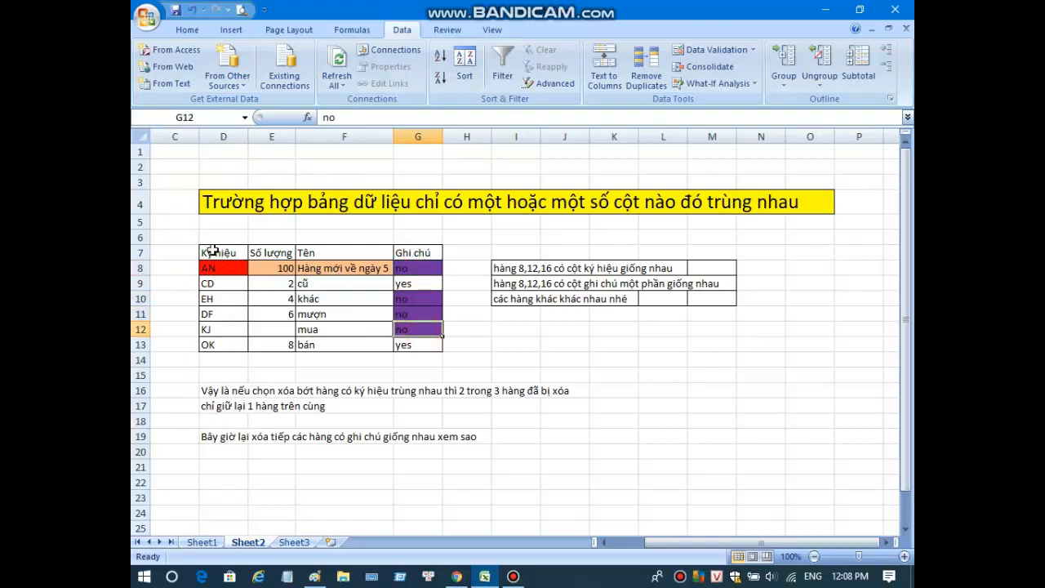
left_click_drag(214, 253, 426, 344)
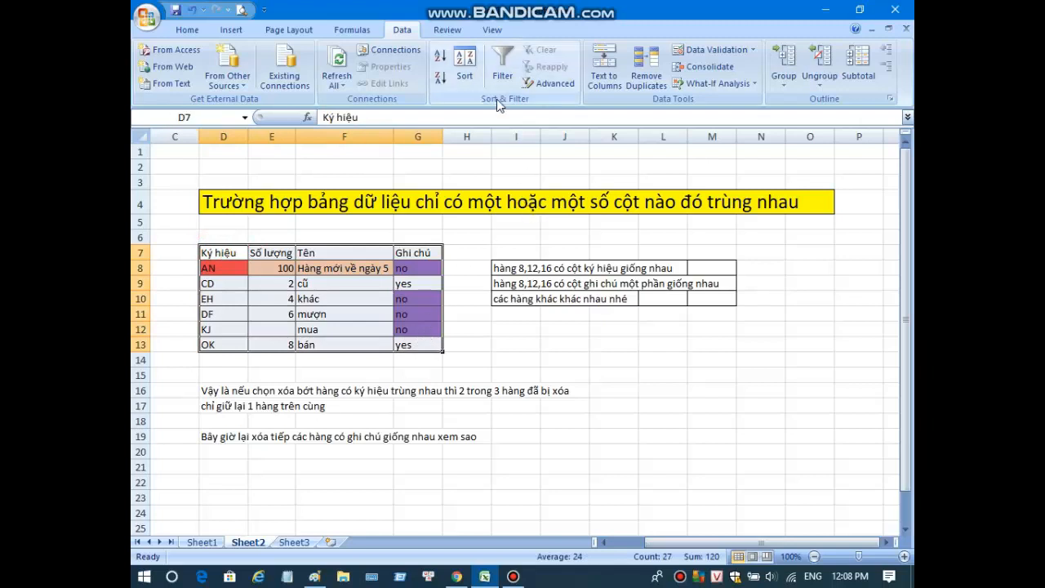
left_click(649, 71)
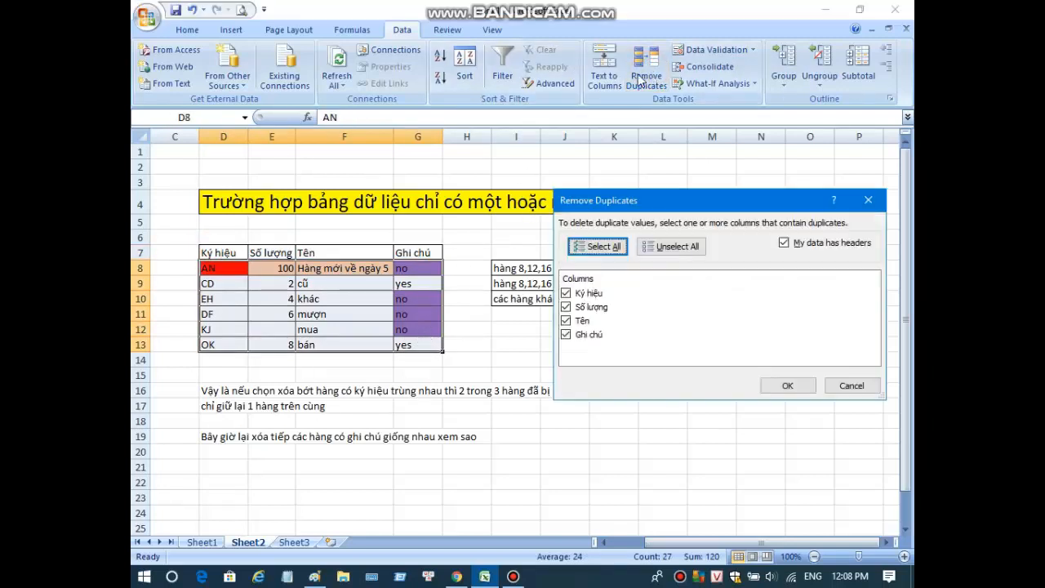
left_click(685, 247)
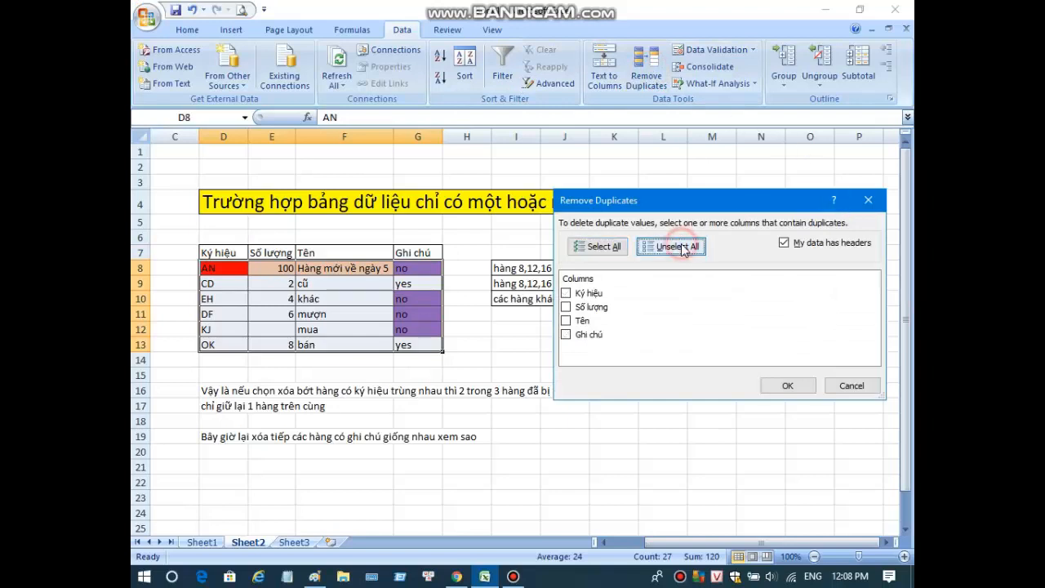
left_click(586, 334)
left_click(789, 383)
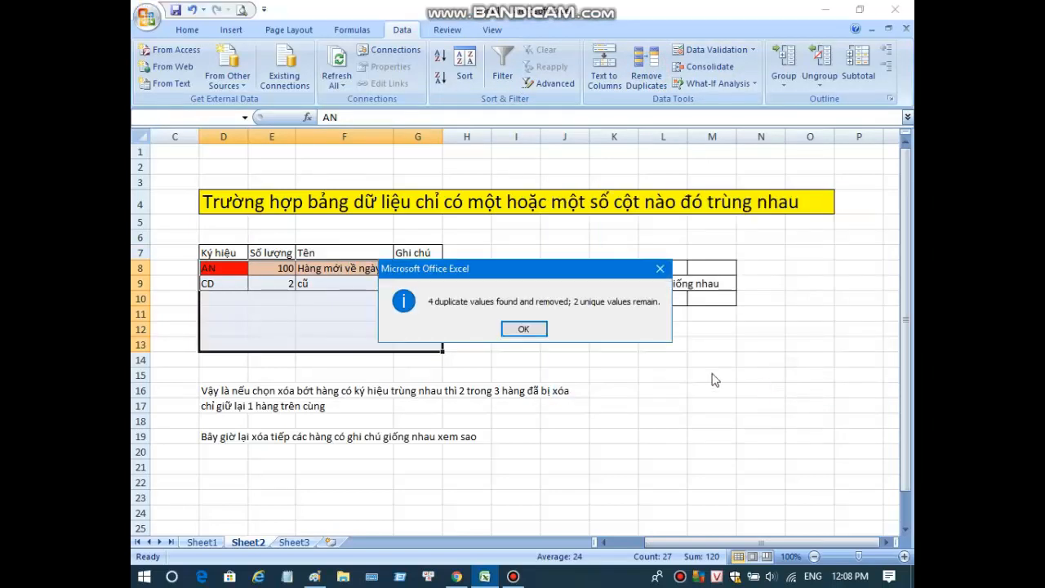
left_click(542, 330)
left_click(576, 339)
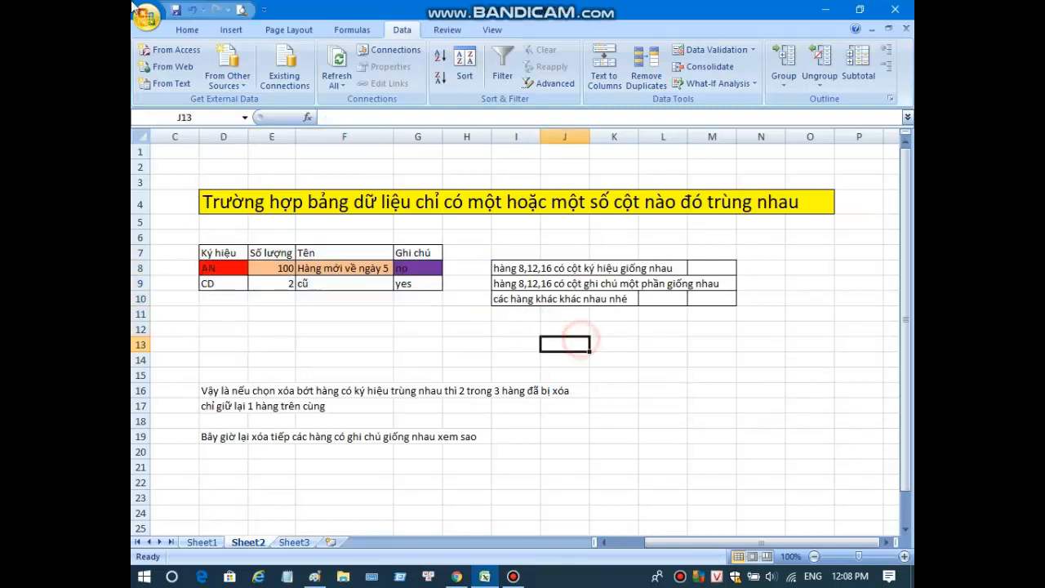
left_click(316, 317)
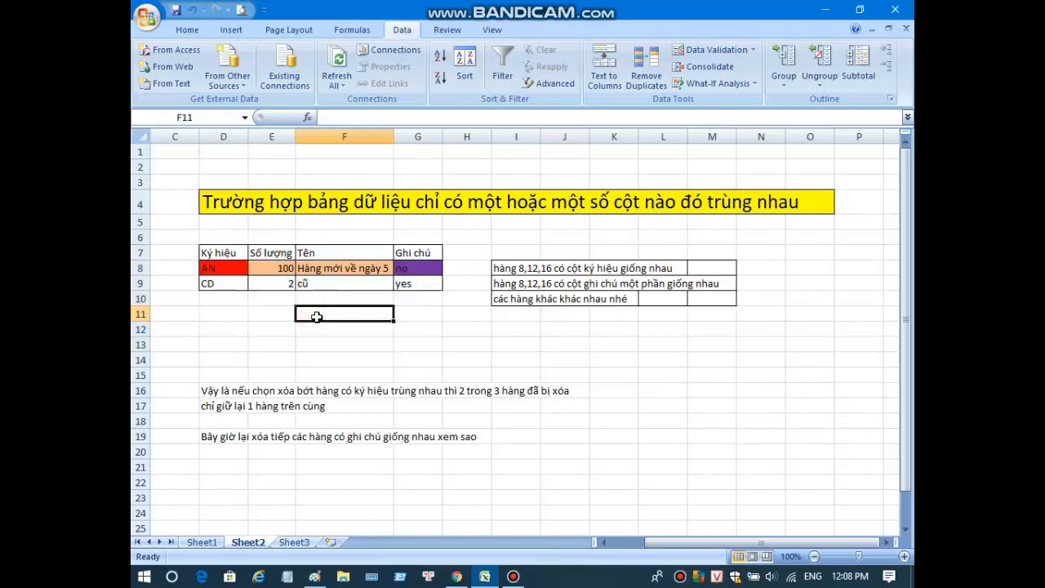
Enter the note "vậy là chỉ còn hai hàng cuối cùng không có gì giống nhau nữa" in D20
left_click(241, 453)
type("va")
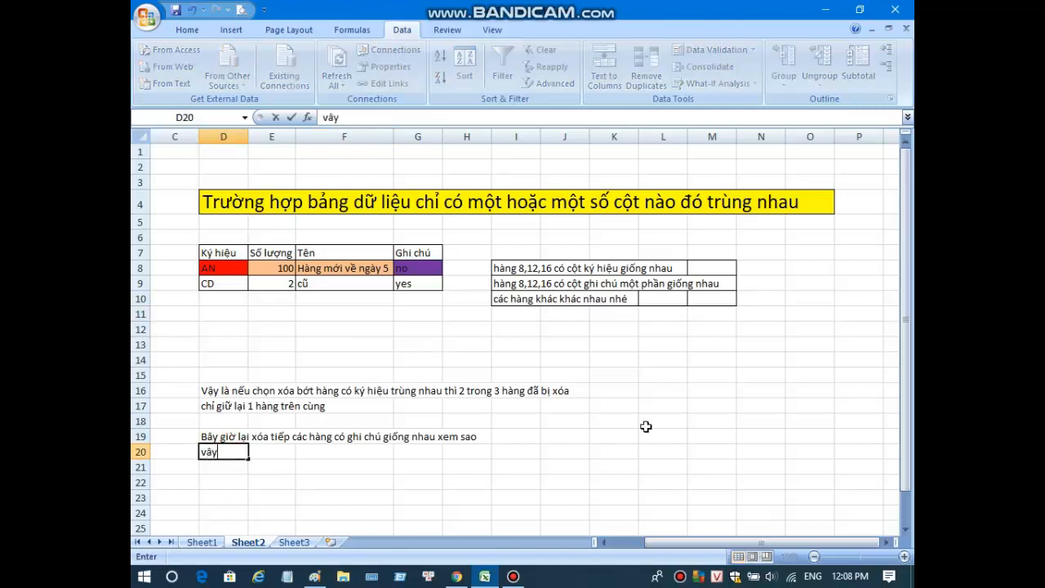
type("y là ch")
type("ỉ co")
type("n ha")
left_click(646, 426)
type("i")
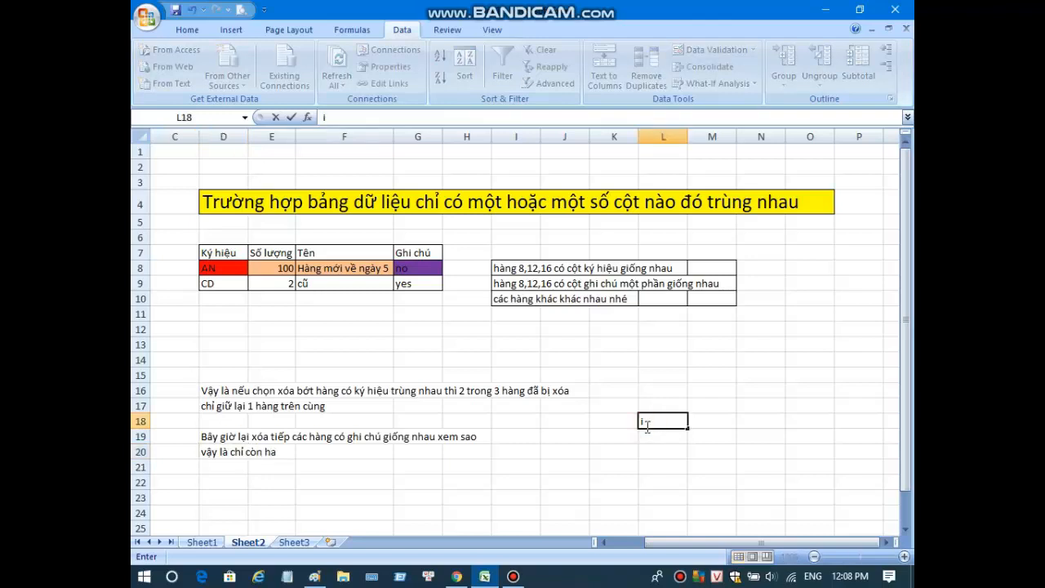
key("Escape")
left_click(228, 451)
double_click(211, 451)
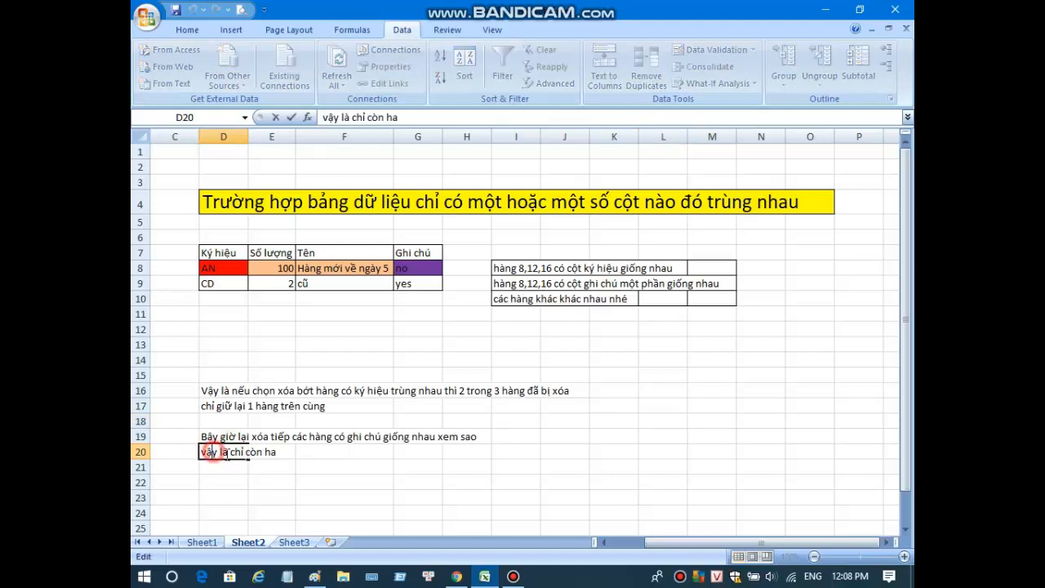
left_click(294, 458)
type("i ha")
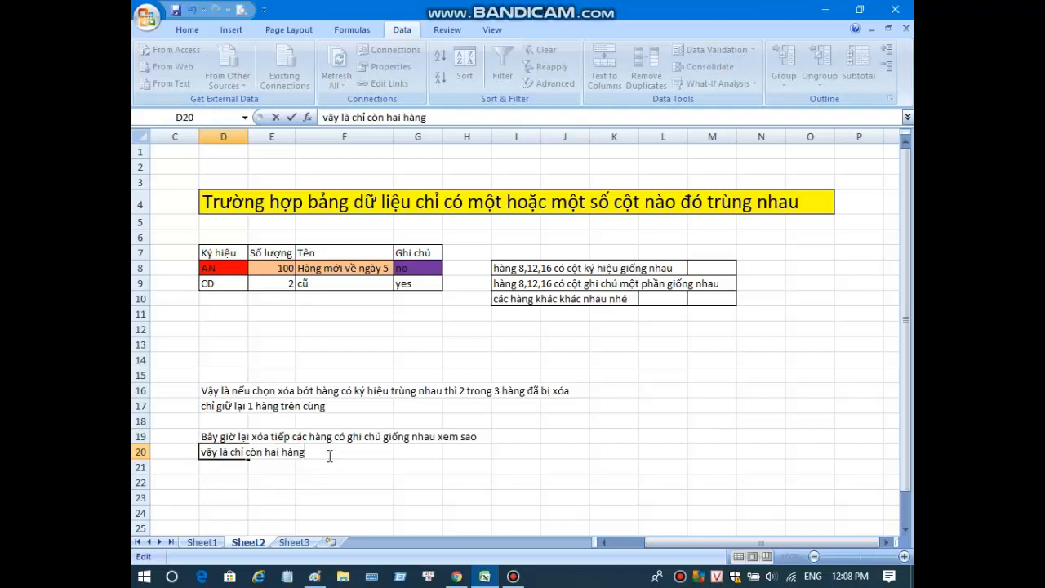
type("ng cuối cùng không có gì giống nhau nữa")
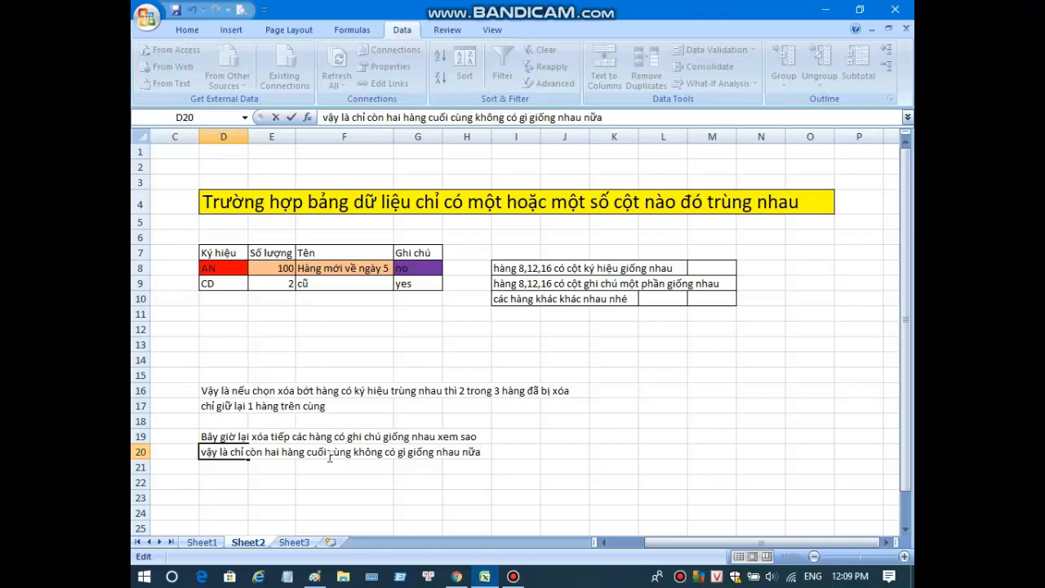
key("Return")
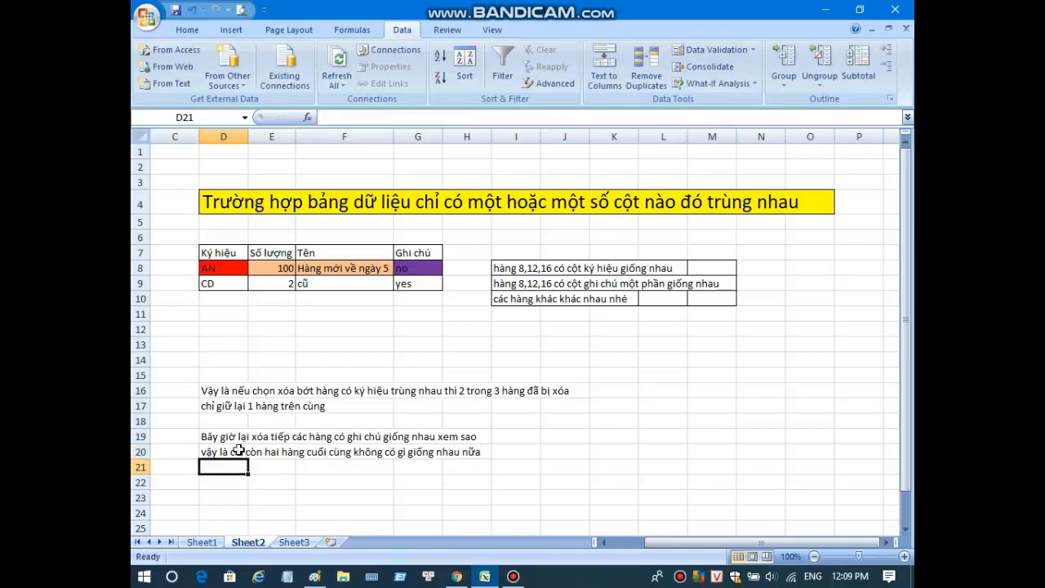
Fill the note cells D20:H20 with yellow
left_click_drag(238, 450, 462, 456)
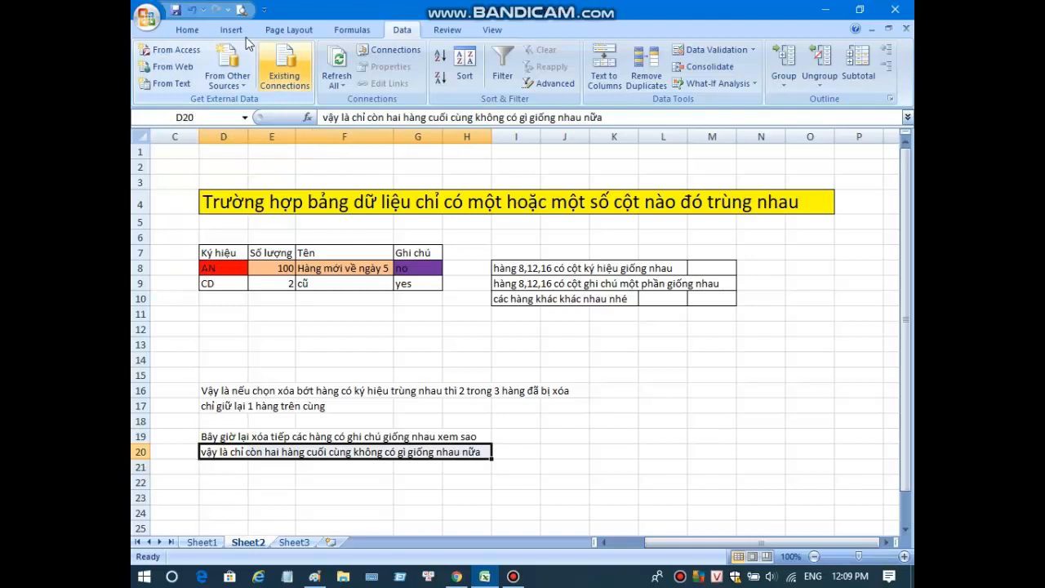
left_click(187, 30)
left_click(297, 78)
left_click(741, 418)
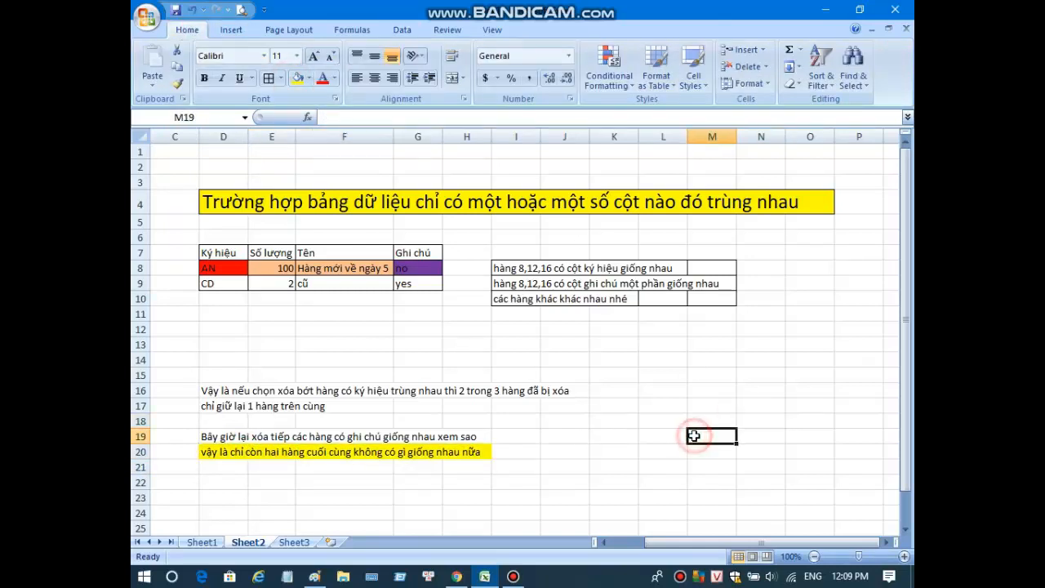
Switch to Paint and add the text "ok" inside a blue hexagon beside instruction 3
left_click(315, 576)
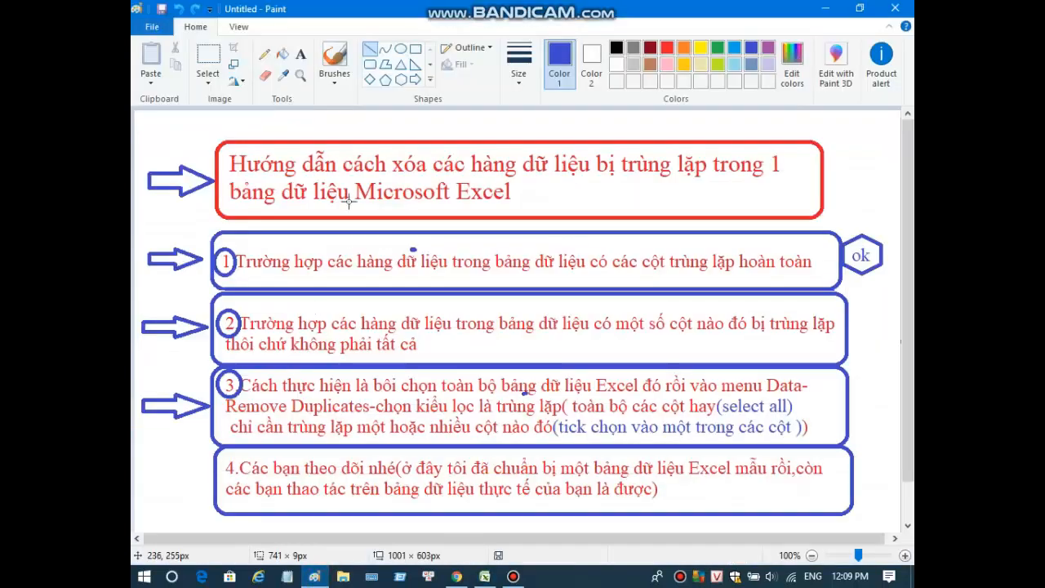
left_click(301, 54)
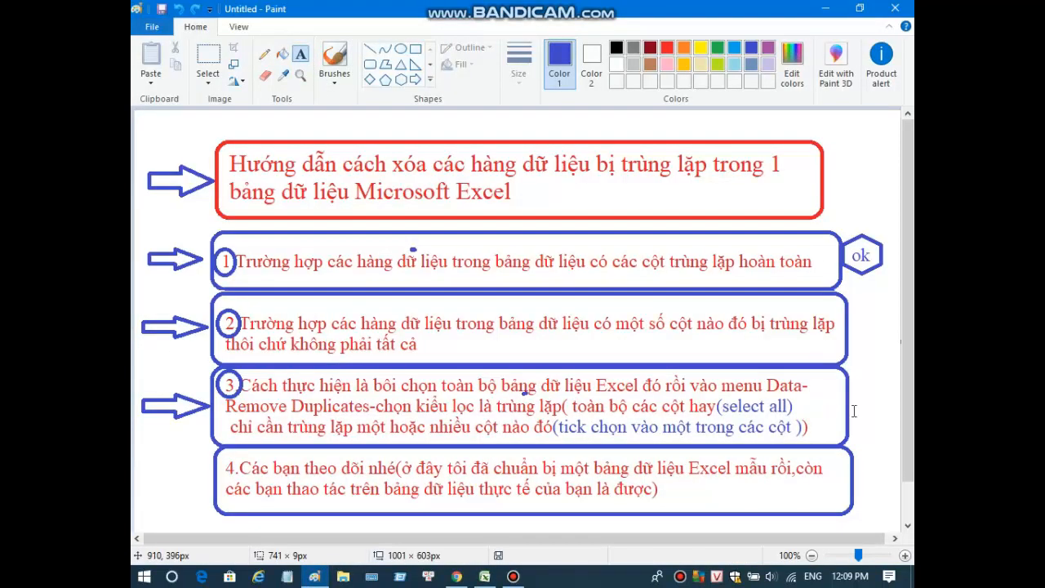
left_click(856, 396)
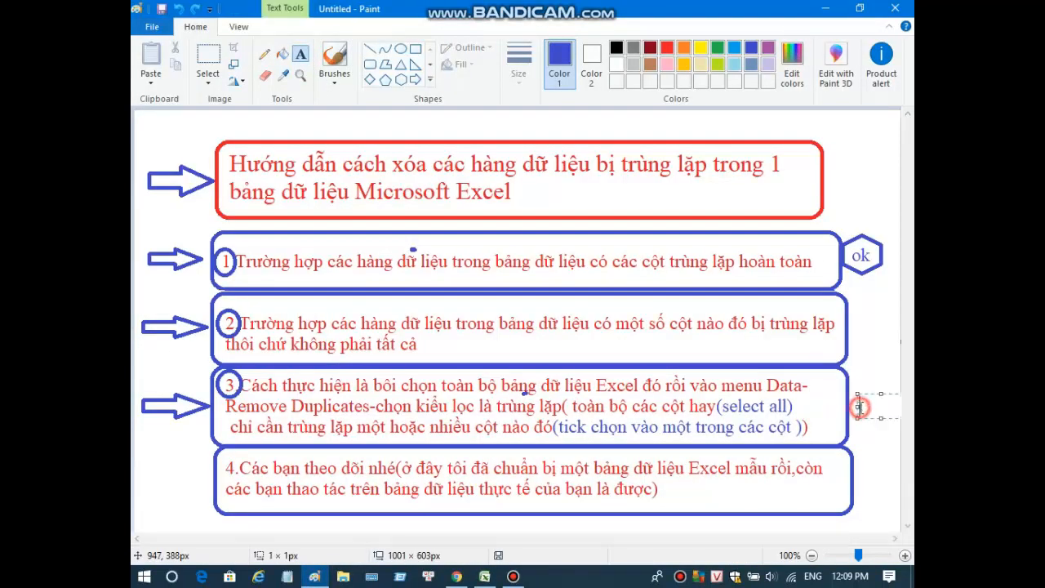
left_click(856, 449)
left_click(400, 79)
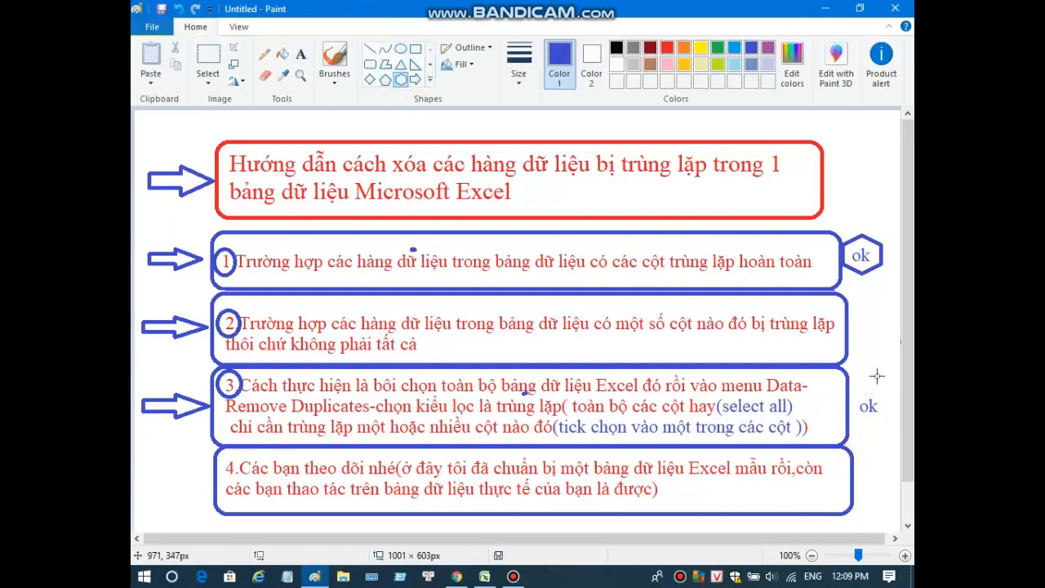
left_click_drag(856, 387, 884, 428)
left_click(871, 455)
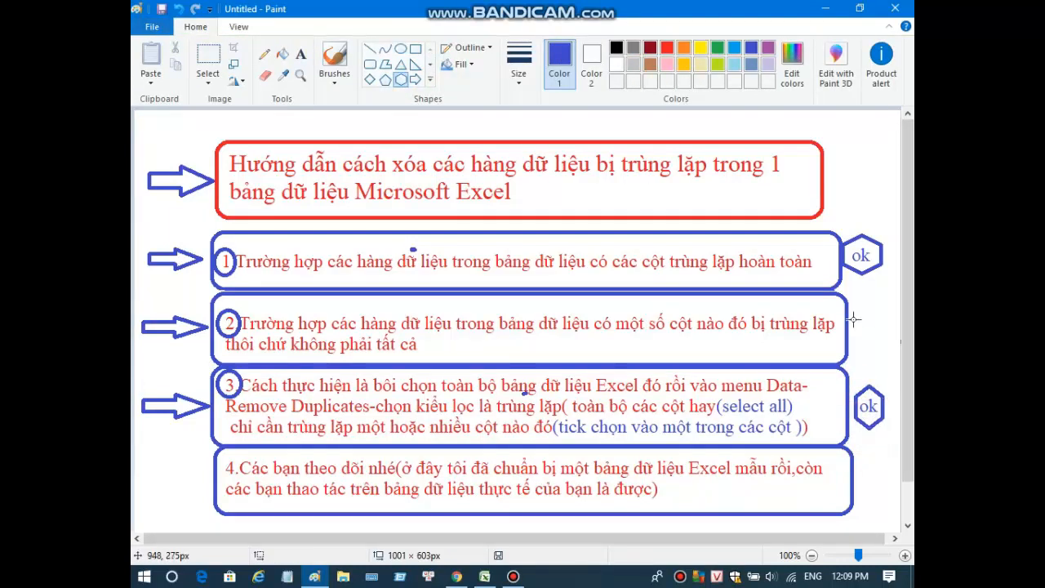
Add the text "ok" inside a blue hexagon beside instruction 2, and switch back to Excel
left_click(300, 54)
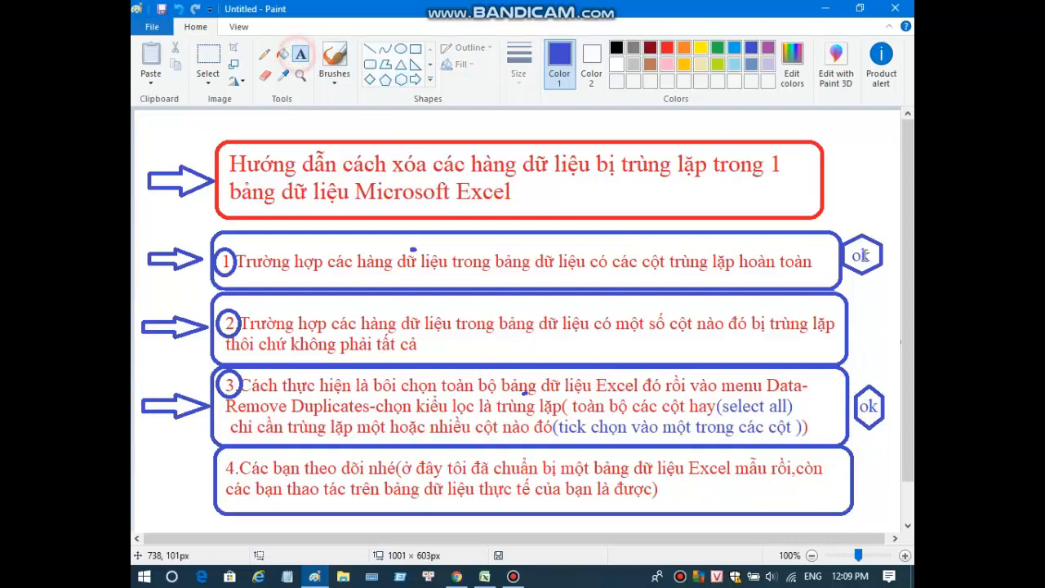
left_click(855, 317)
type("ok")
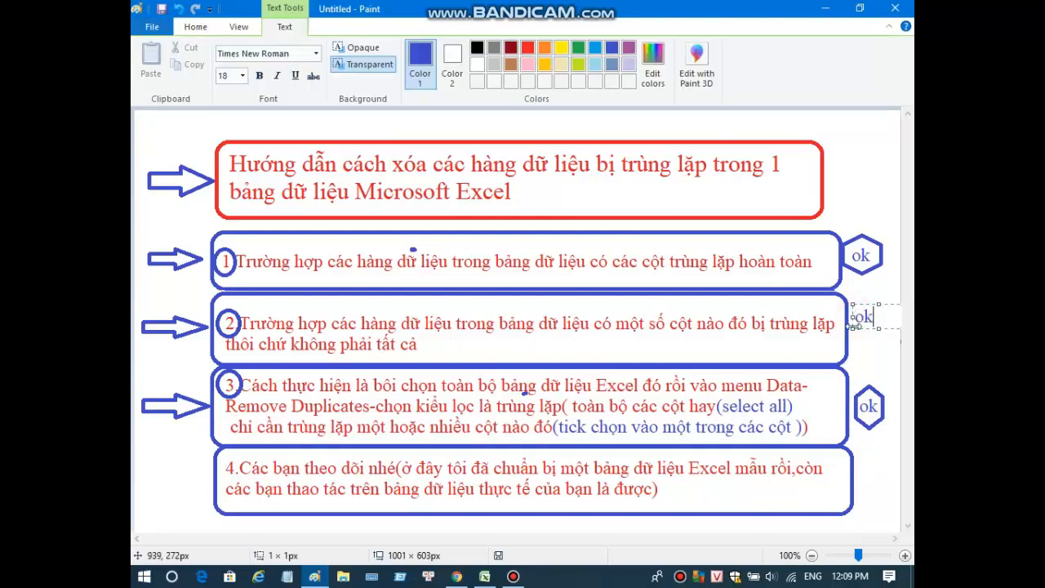
left_click(854, 333)
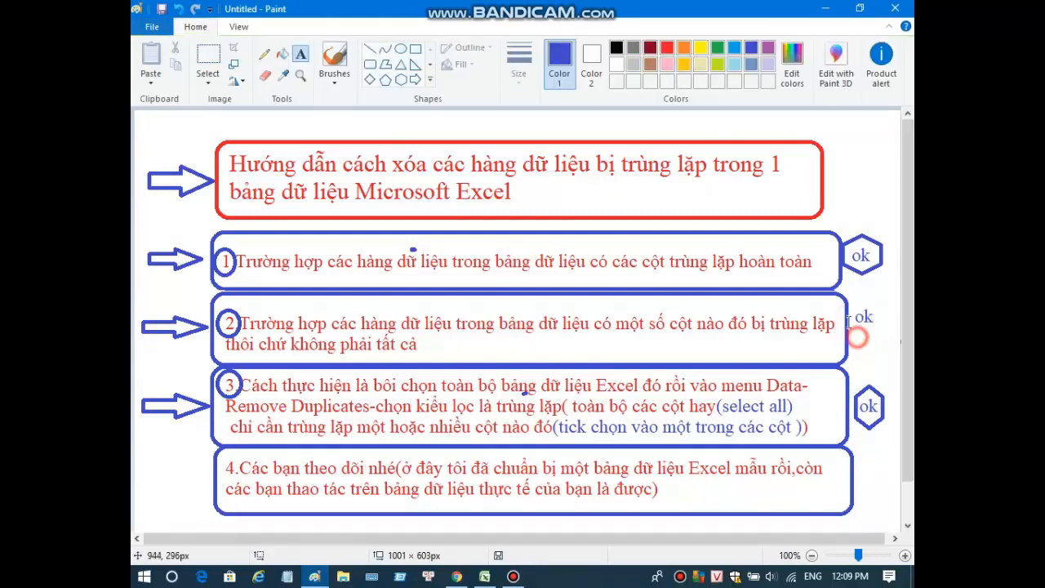
left_click(397, 79)
left_click_drag(848, 294, 882, 345)
left_click(873, 362)
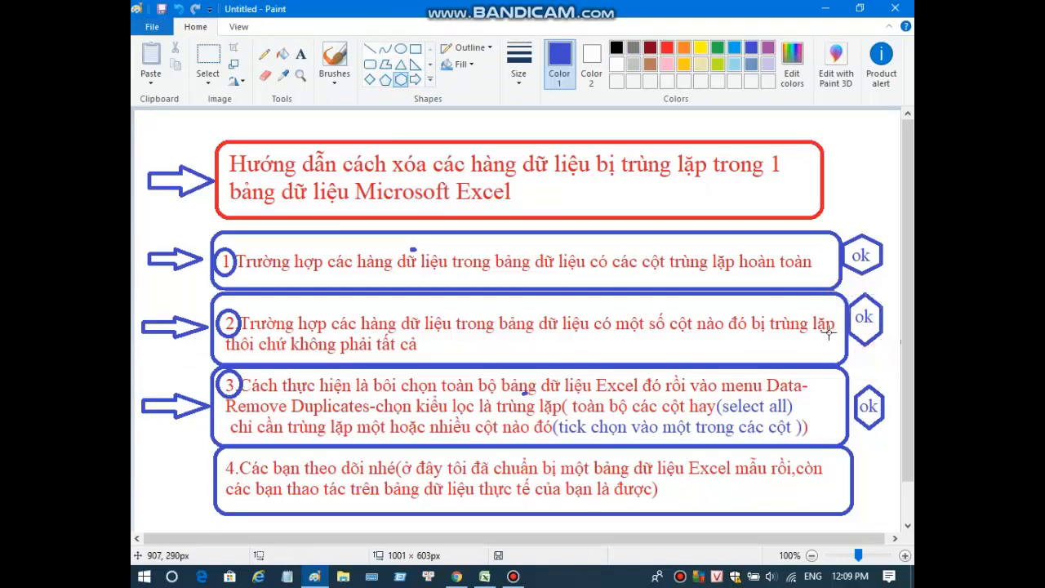
left_click(484, 577)
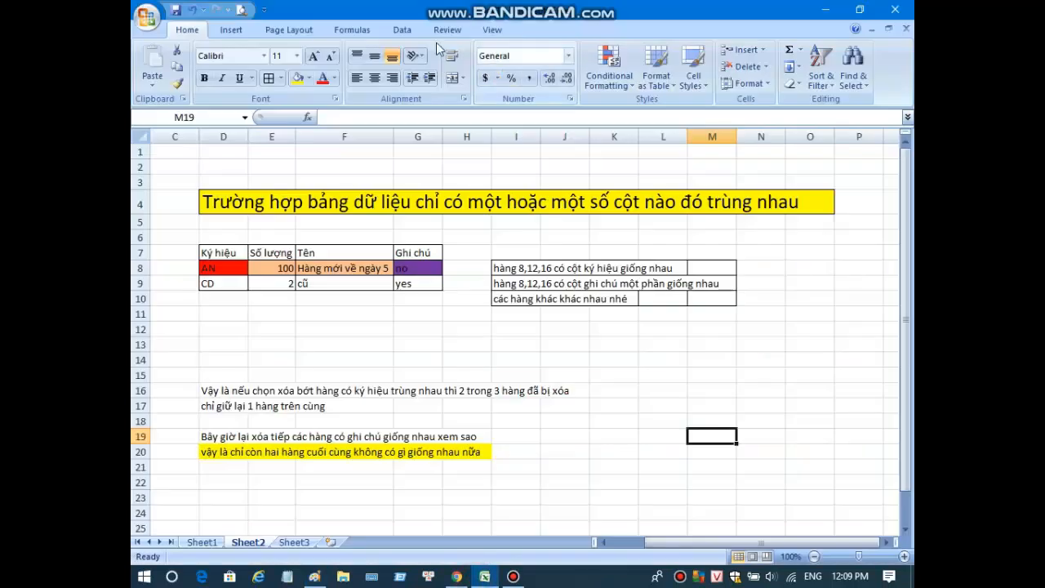
Try to run Remove Duplicates on Sheet2 with only the empty cell M19 selected
left_click(402, 30)
left_click(645, 69)
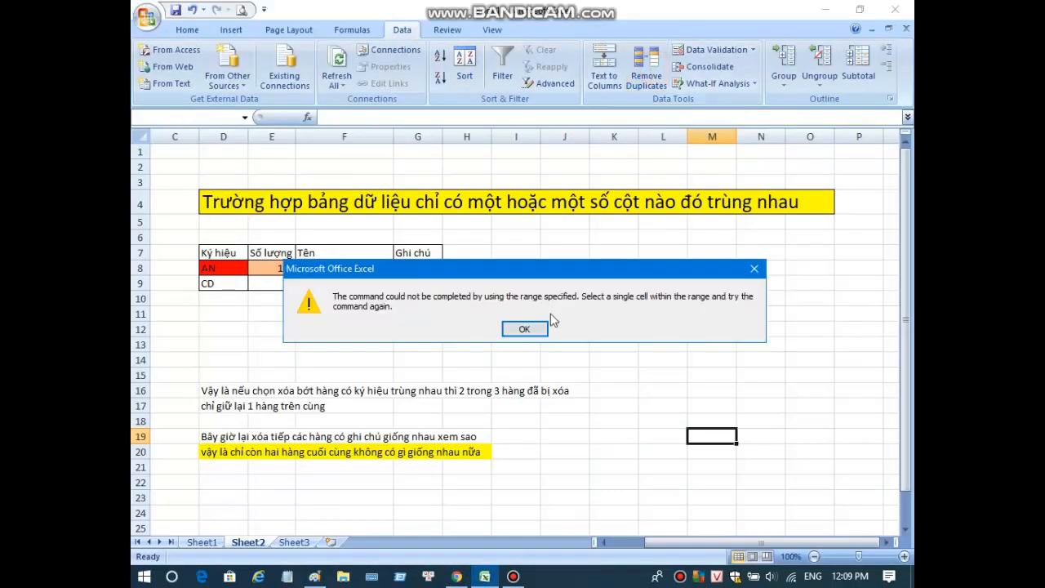
left_click(549, 325)
left_click(706, 387)
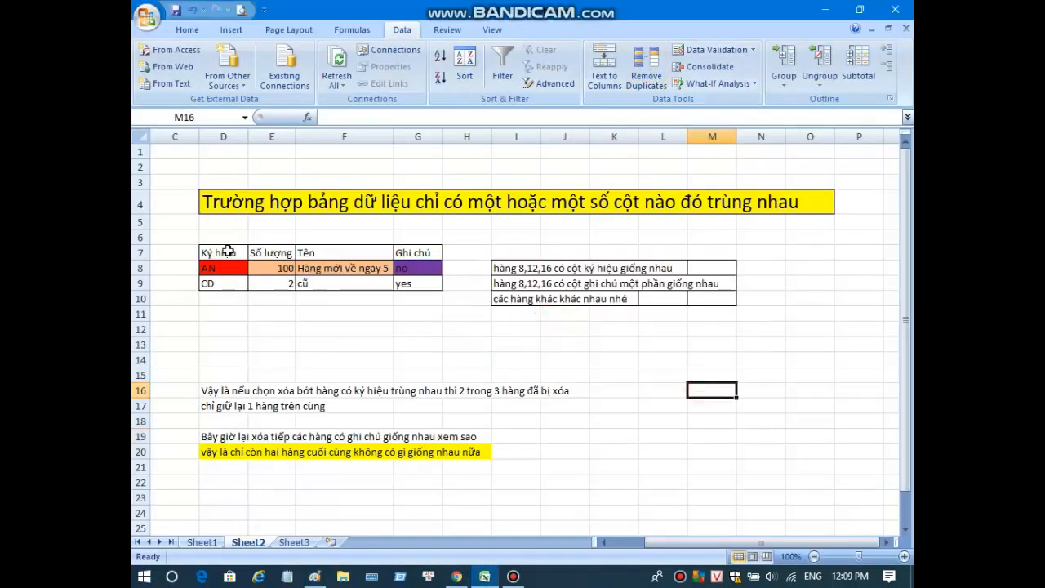
Run Remove Duplicates on the table D7:G9, comparing only the Ký hiệu, Số lượng and Ghi chú columns
left_click_drag(228, 252, 428, 282)
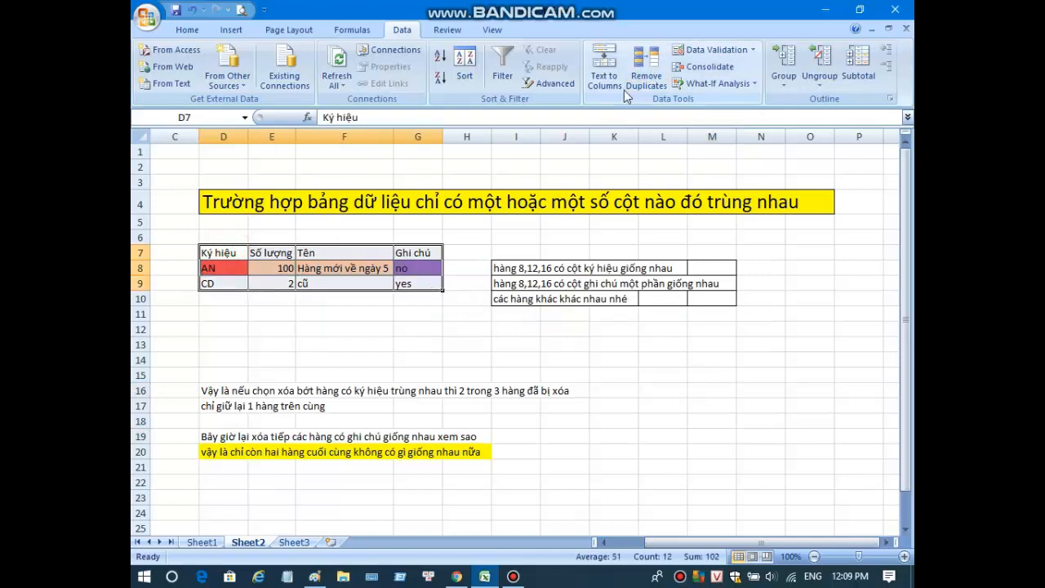
left_click(646, 67)
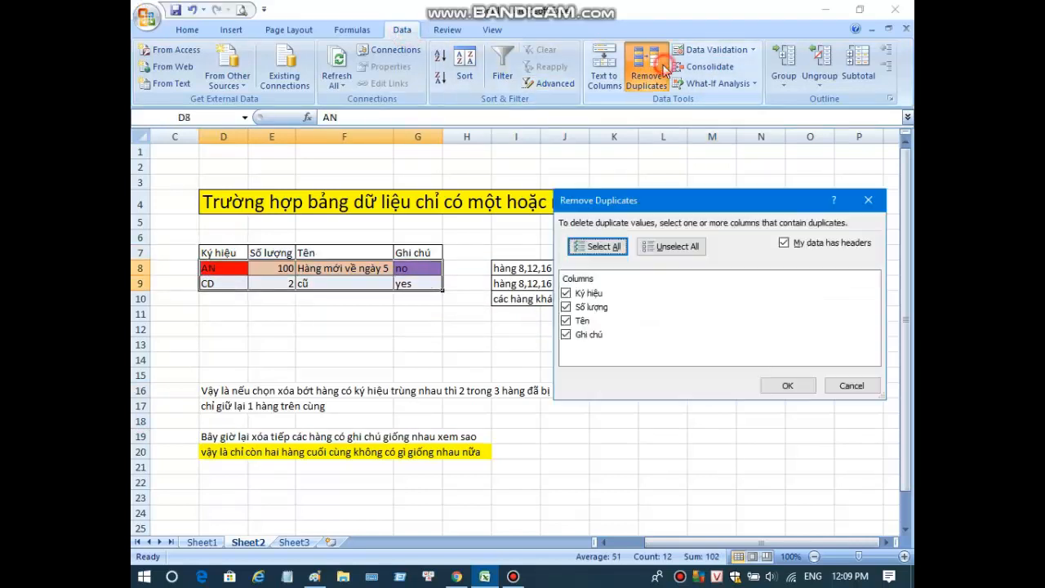
left_click(670, 246)
left_click(580, 296)
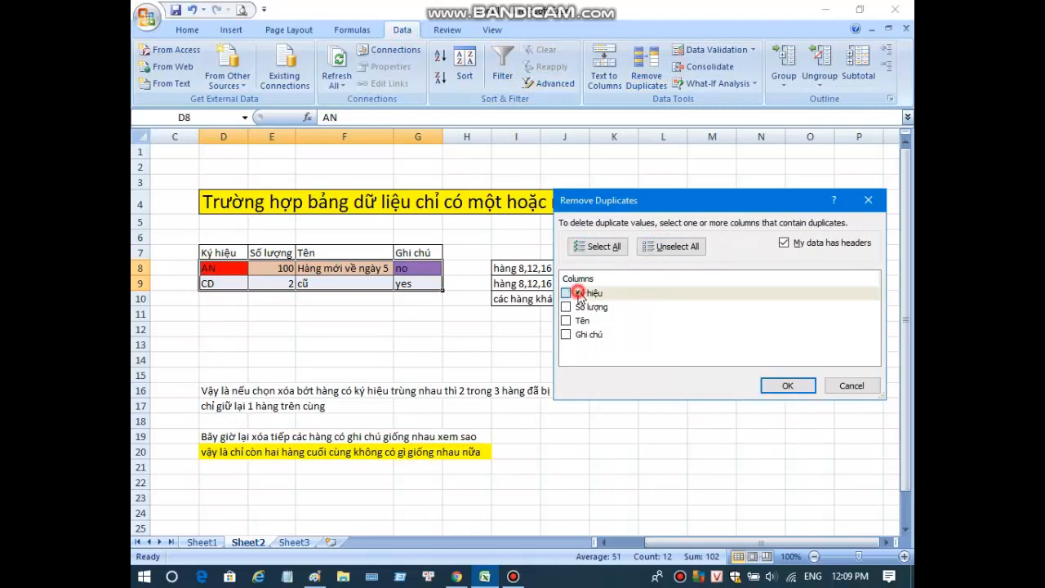
left_click(580, 309)
left_click(580, 322)
left_click(579, 335)
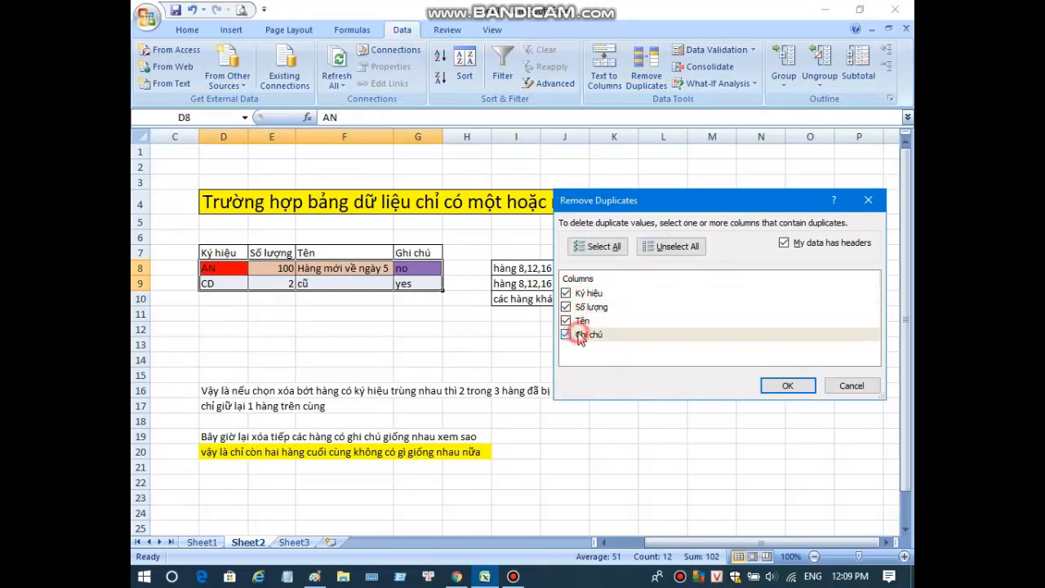
left_click(579, 320)
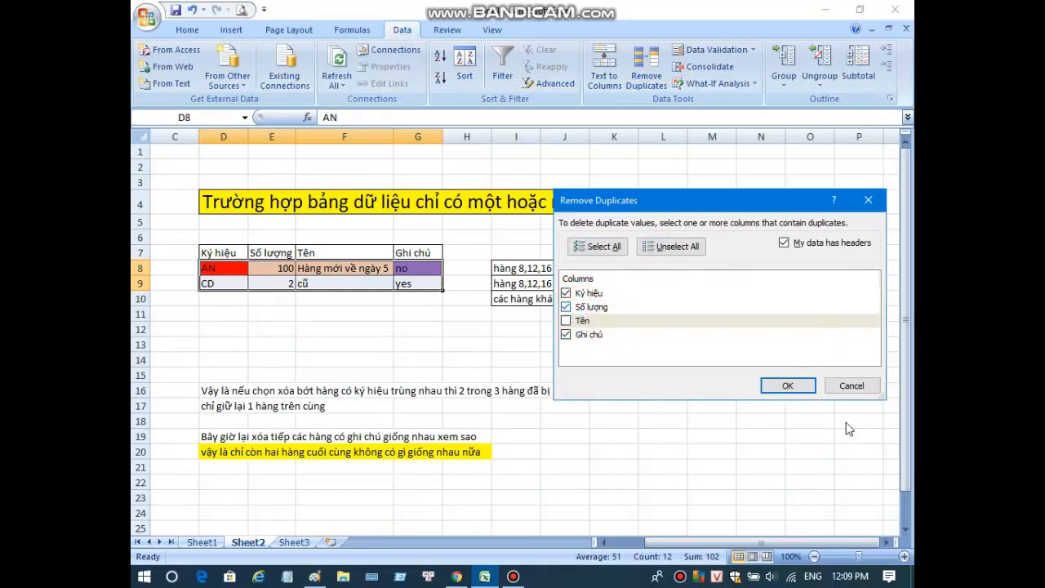
left_click(787, 386)
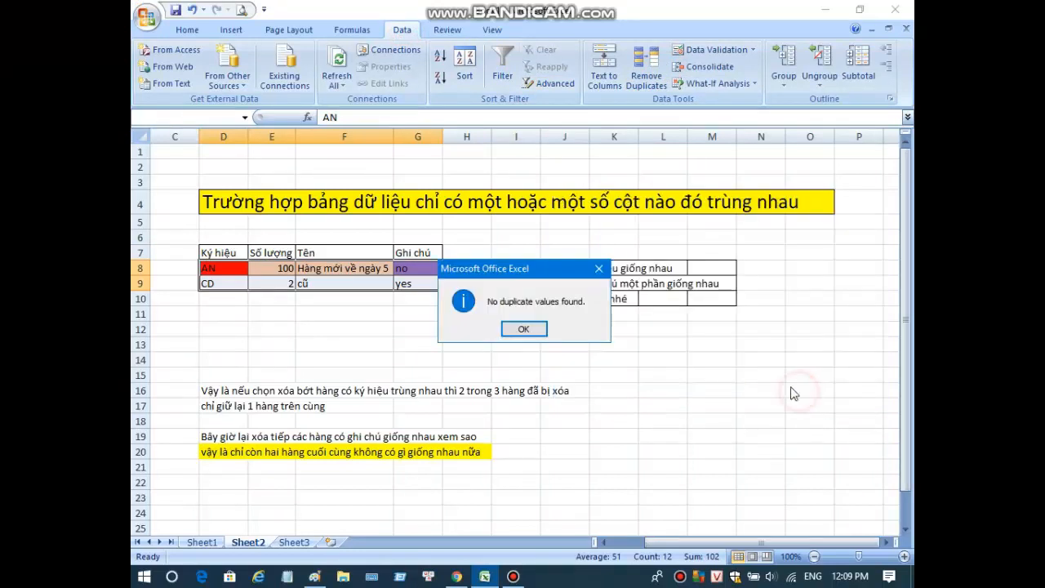
left_click(542, 333)
left_click(711, 359)
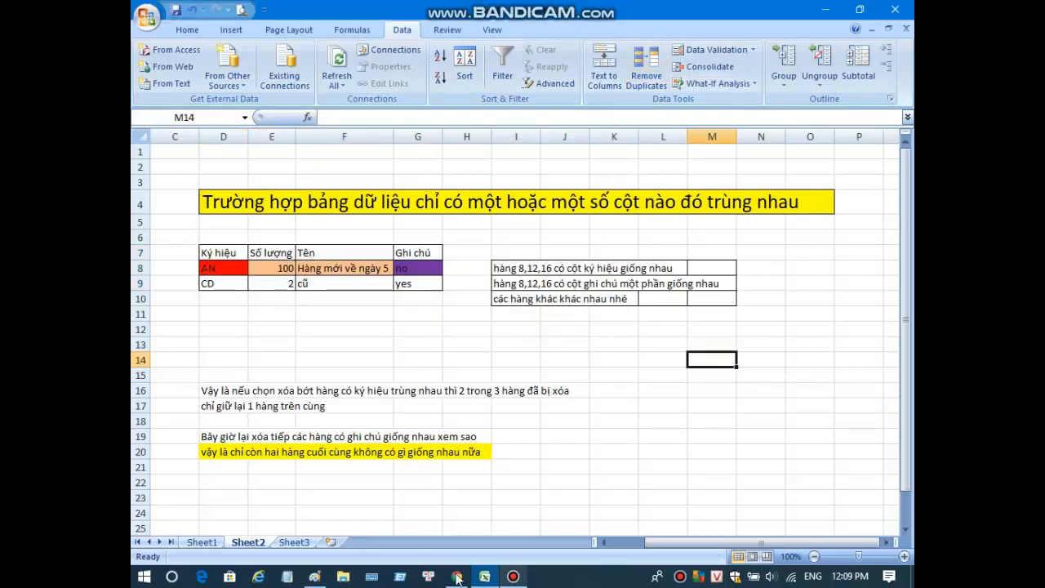
Try to run Remove Duplicates from the empty cell M14 outside the table
left_click(655, 79)
left_click(535, 328)
left_click(537, 376)
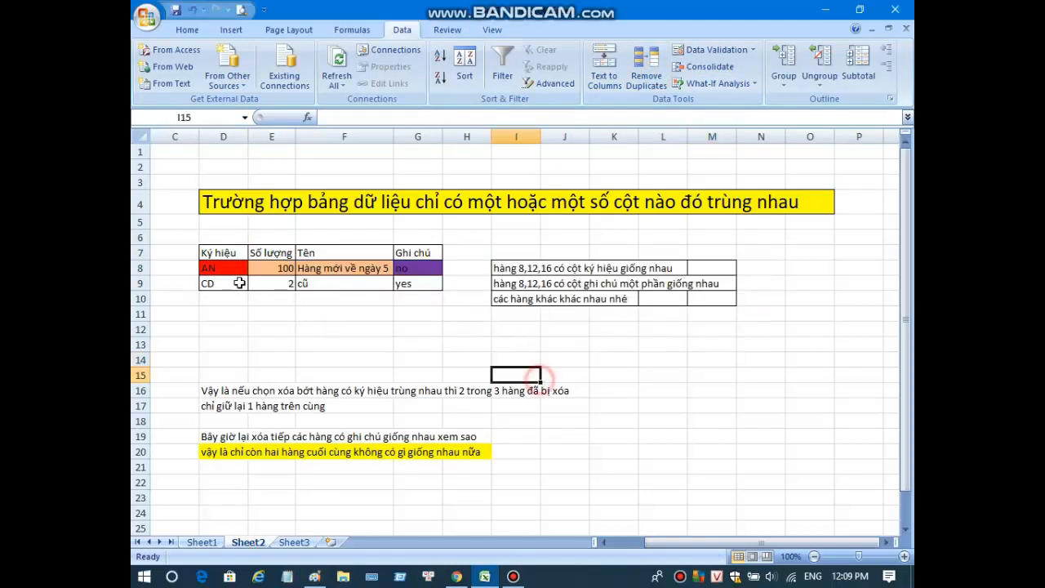
Run Remove Duplicates on Sheet1's rows E7:H12, comparing only the columns listed as "1" and "Hàng mới về"
left_click(201, 542)
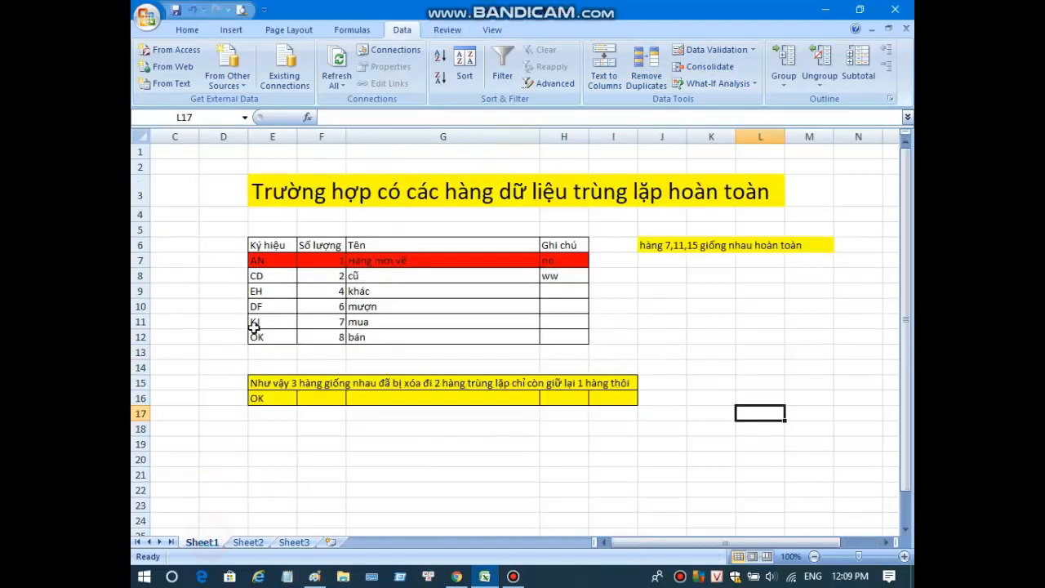
left_click_drag(271, 258, 545, 337)
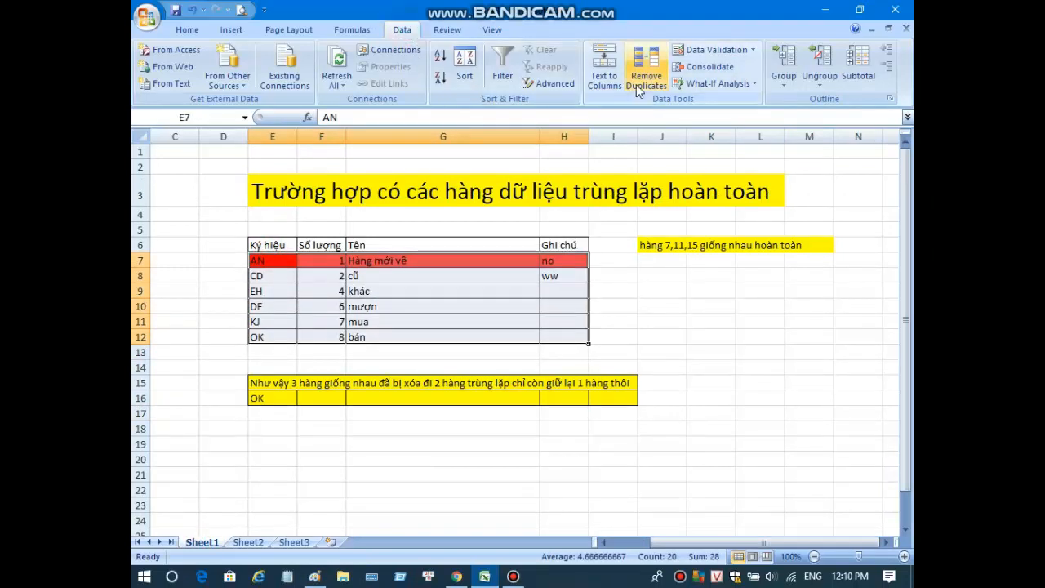
left_click(645, 72)
left_click(670, 246)
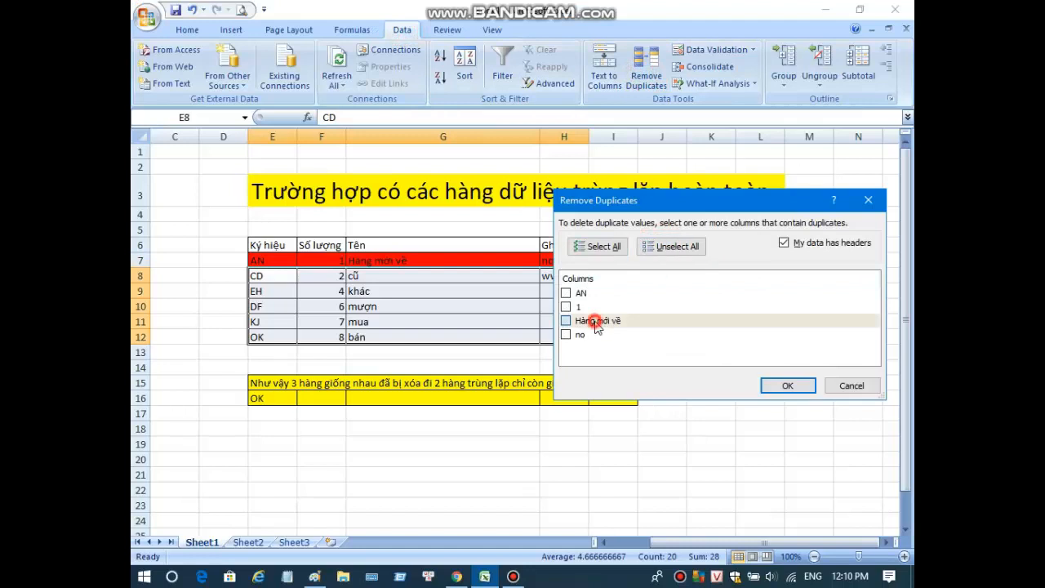
left_click(594, 323)
left_click(579, 308)
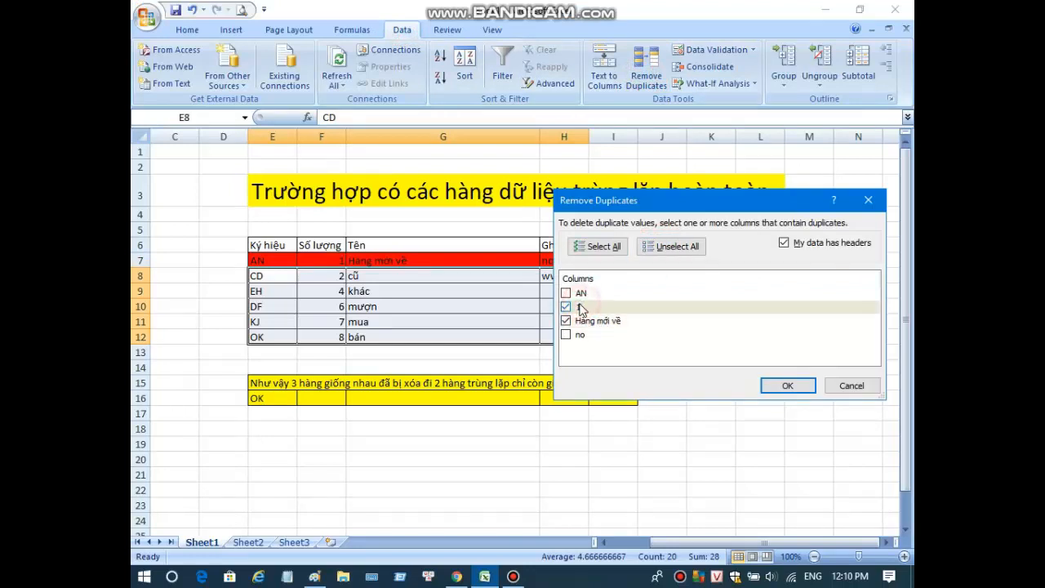
left_click(779, 386)
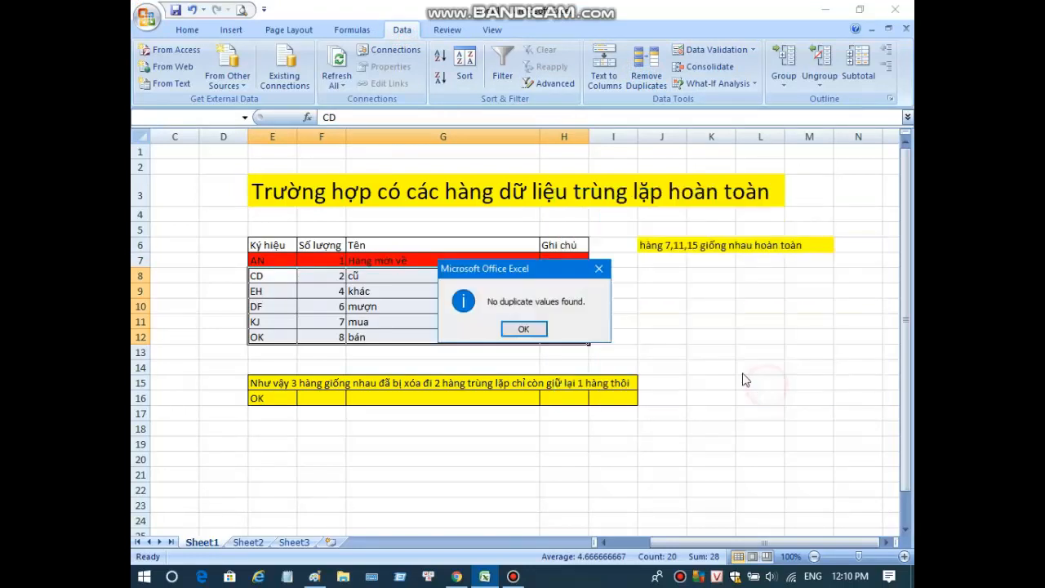
left_click(524, 328)
left_click(760, 321)
Switch to Paint and add the blue text "vậy đó ok" inside a blue rounded rectangle beside the title's second line
left_click(315, 576)
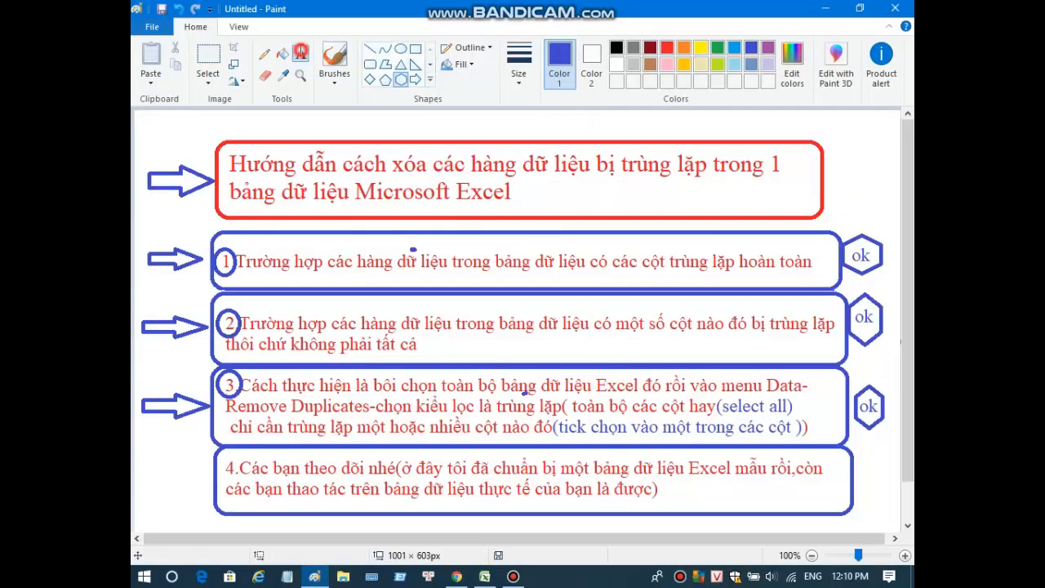
left_click(300, 54)
left_click(565, 191)
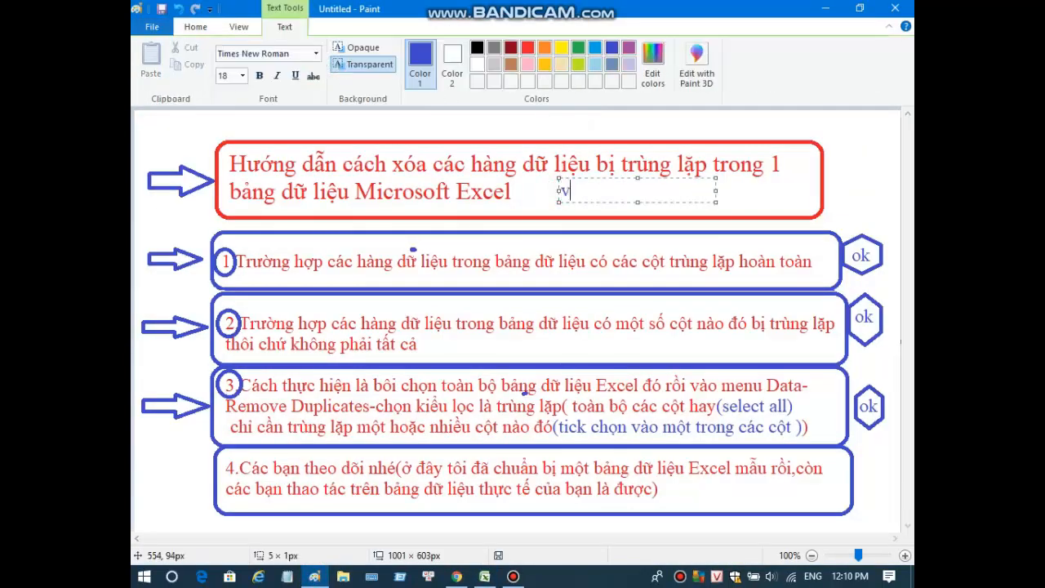
type("vây đó ok")
left_click(738, 202)
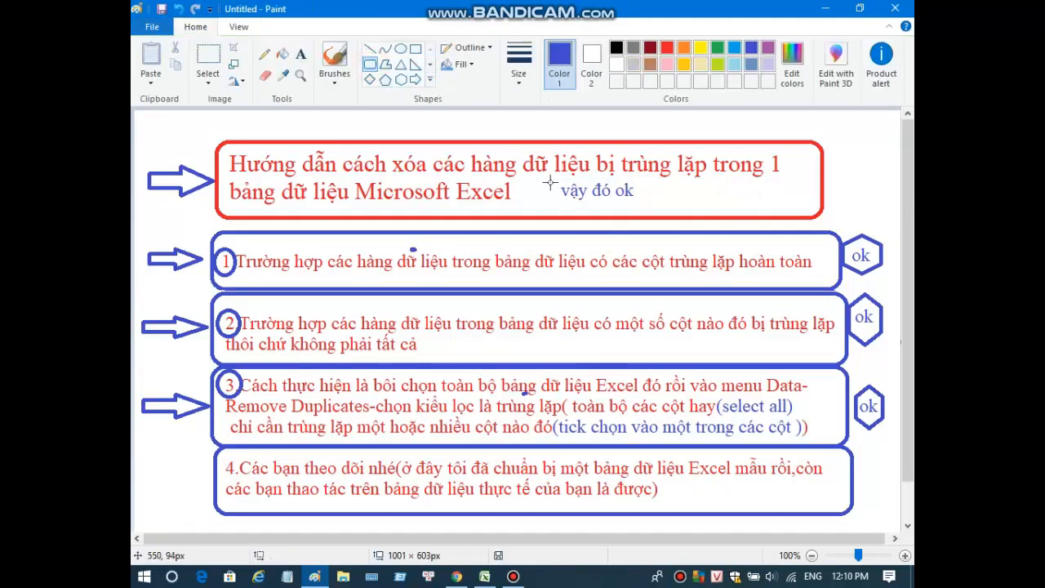
left_click_drag(551, 174, 670, 213)
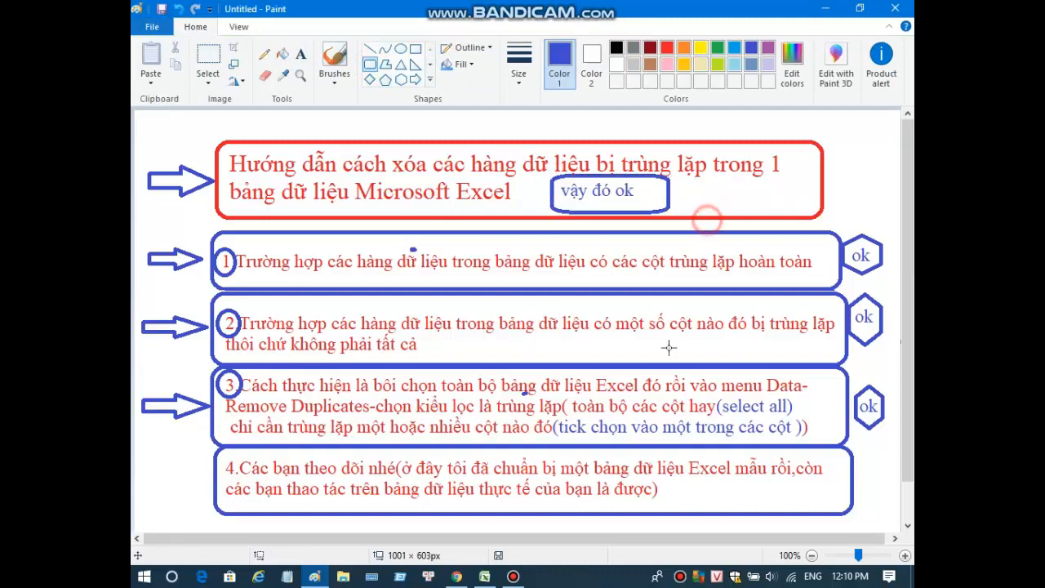